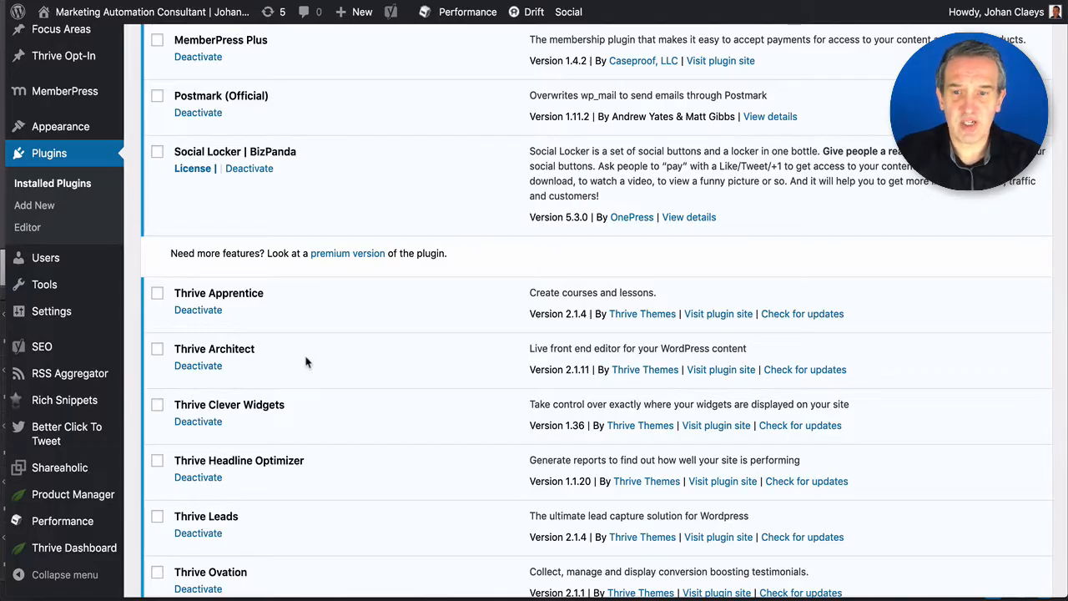
# - Show the MemberPress submenu while Installed Plugins lists MemberPress Plus as active
pyautogui.moveTo(69, 98)
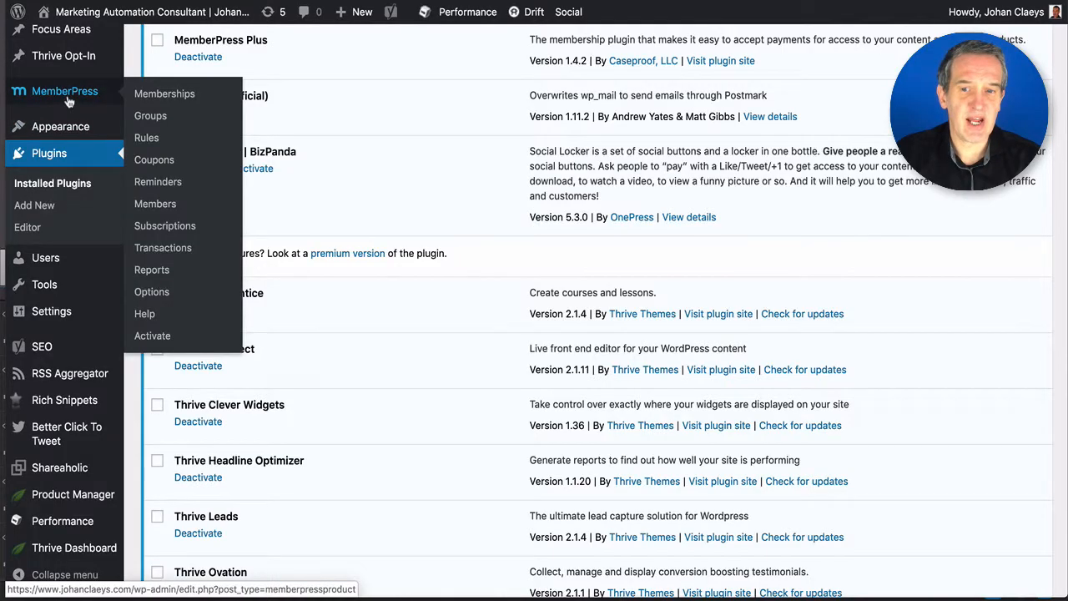
# - Confirm the MemberPress licence is active, then open Options showing the Thank You, Account and Login reserved pages
pyautogui.click(151, 336)
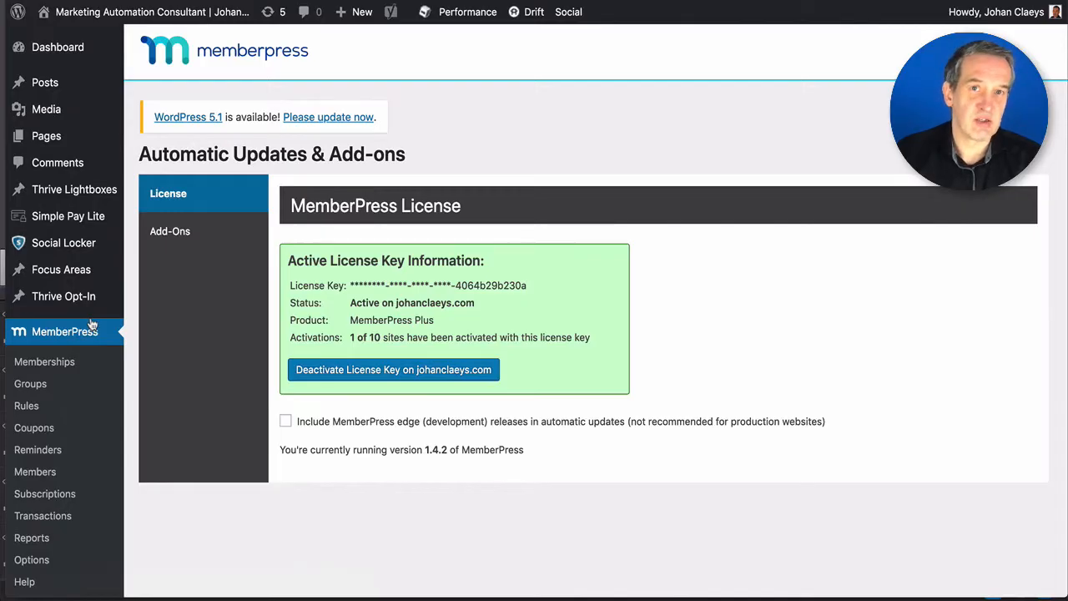
pyautogui.scroll(-5, 67, 301)
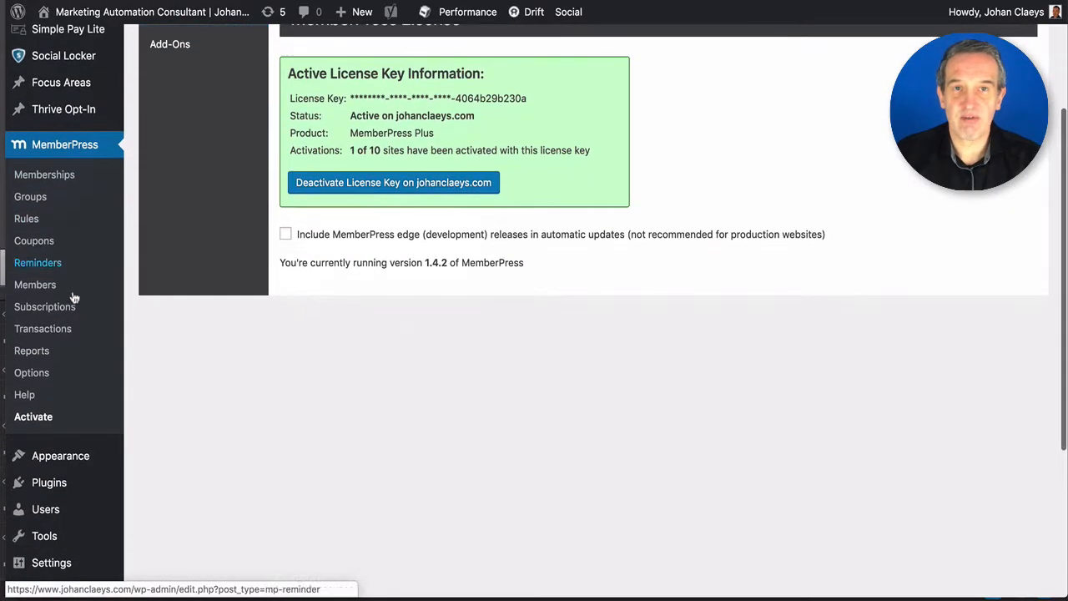
pyautogui.click(41, 375)
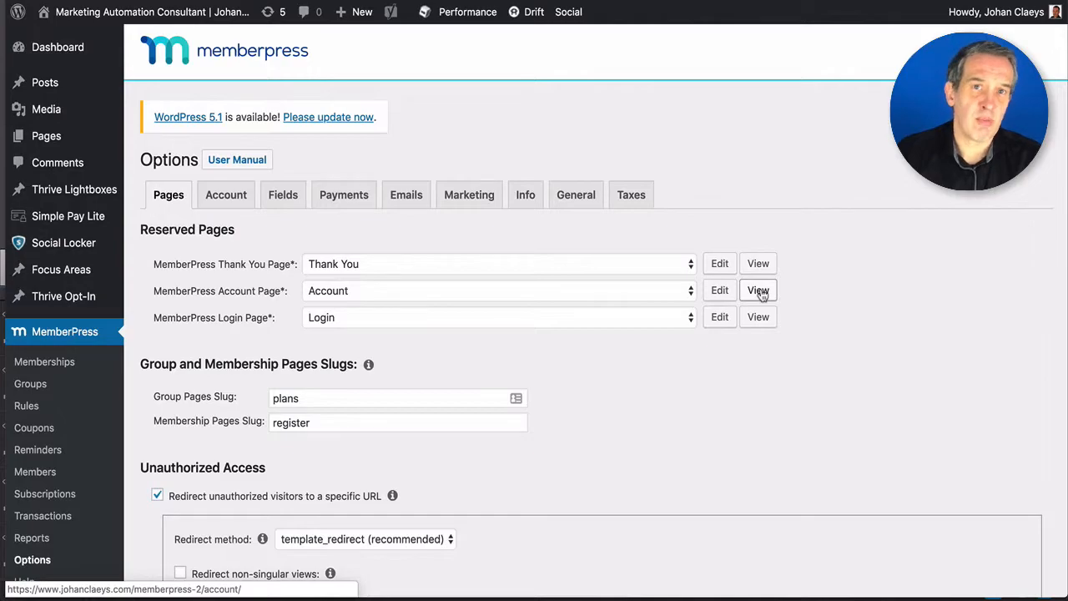
pyautogui.click(759, 292)
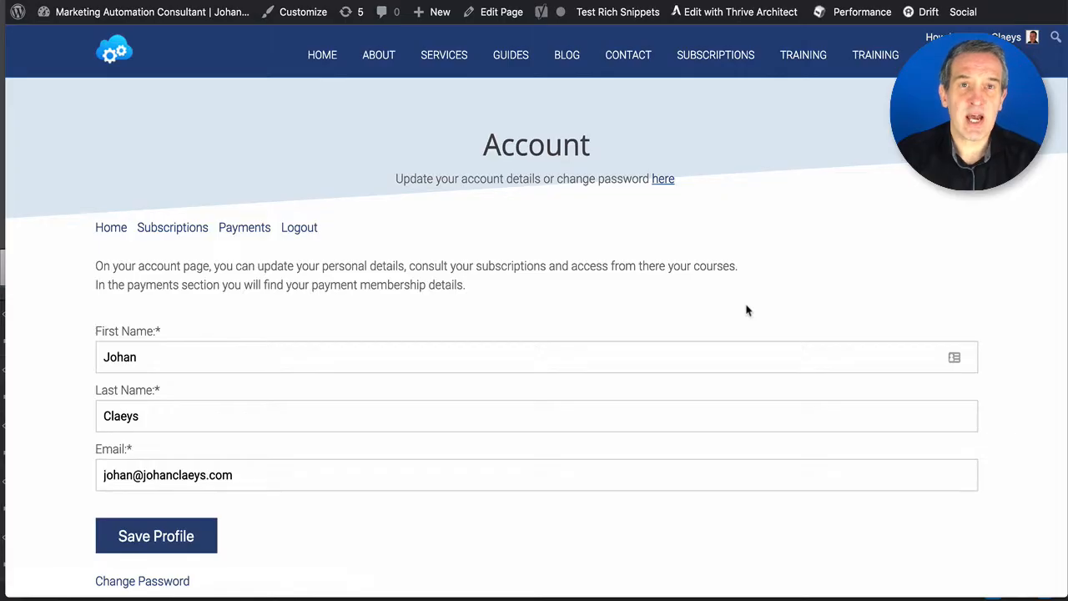
pyautogui.scroll(-2, 731, 310)
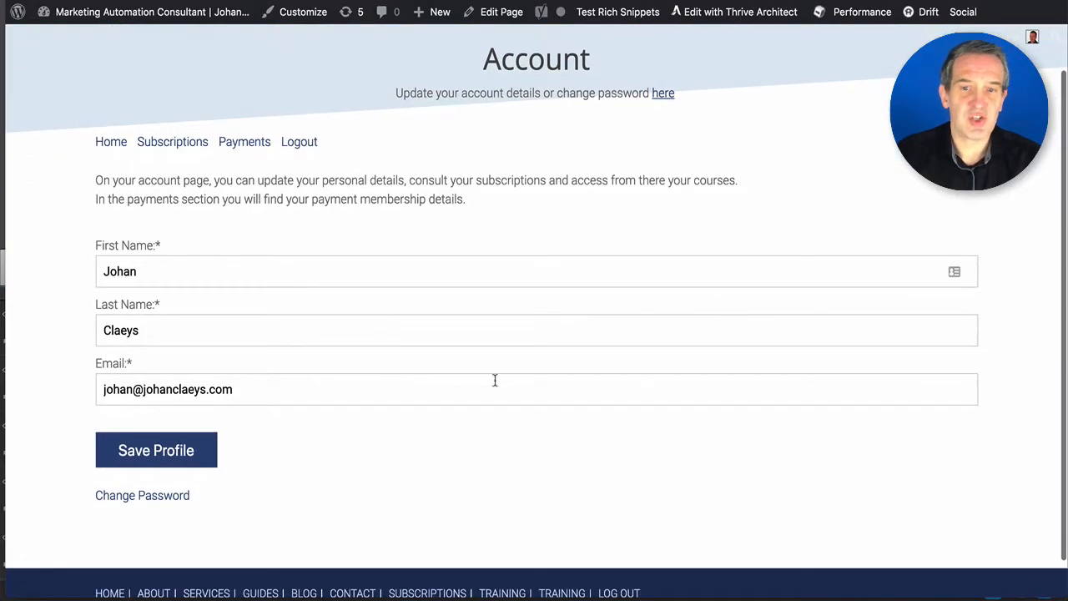
pyautogui.scroll(2, 353, 460)
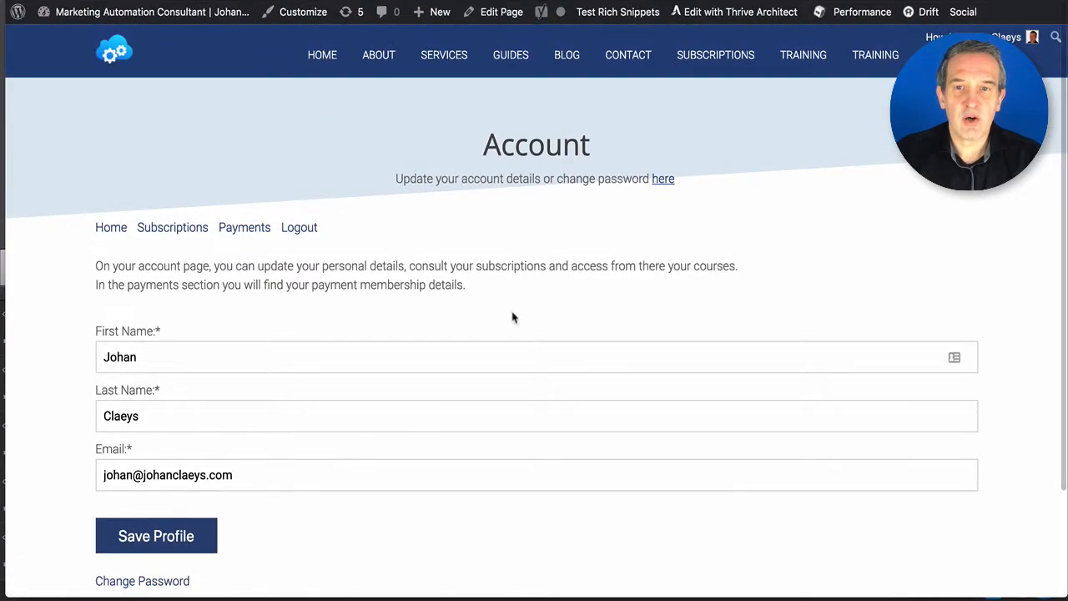
pyautogui.click(248, 1)
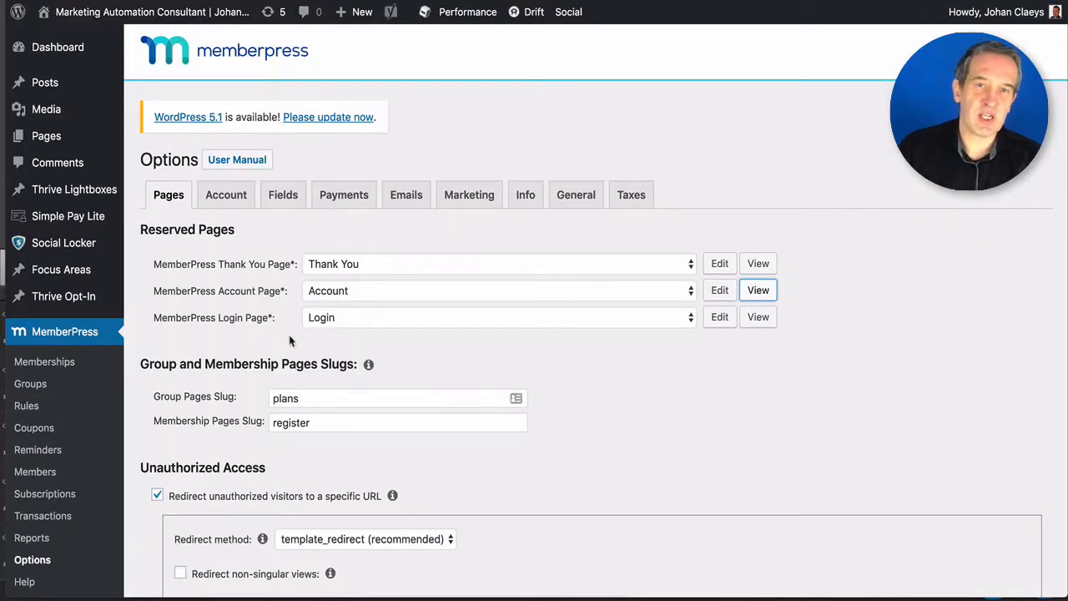
pyautogui.scroll(-2, 294, 349)
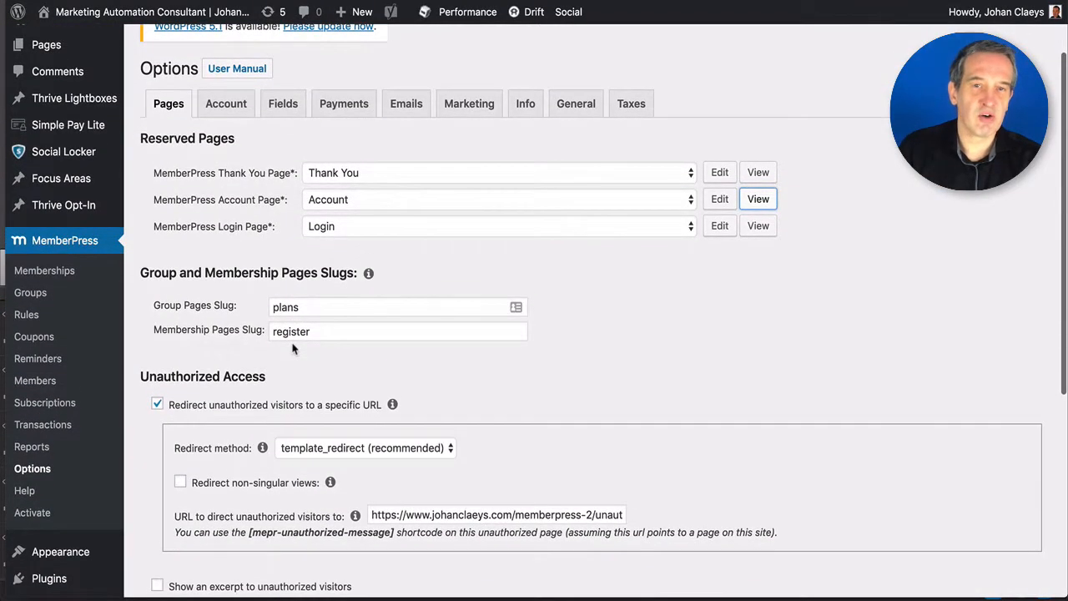
pyautogui.scroll(-1, 345, 328)
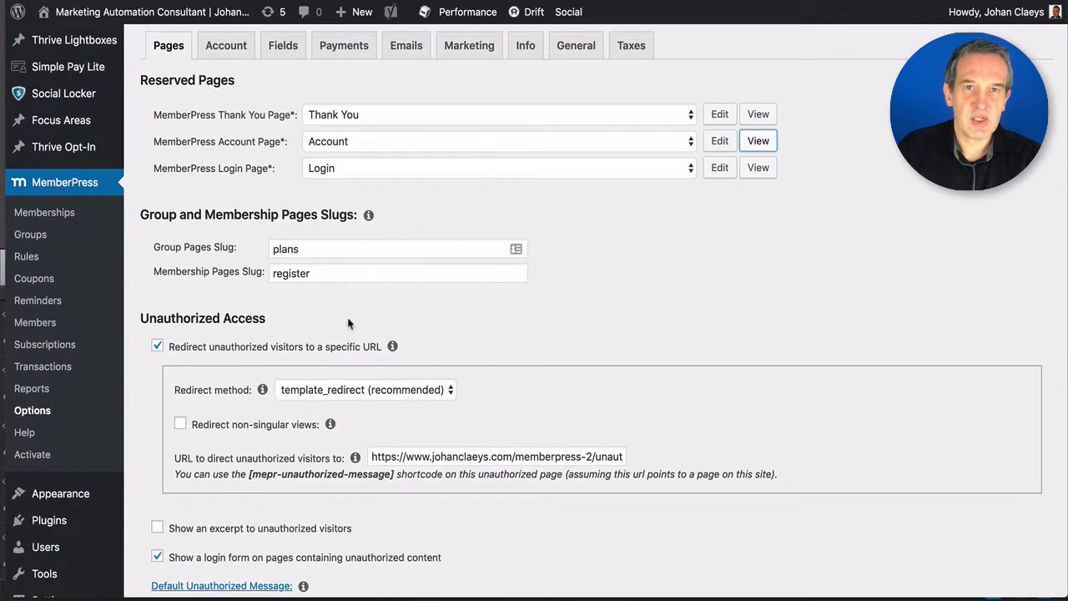
pyautogui.click(368, 217)
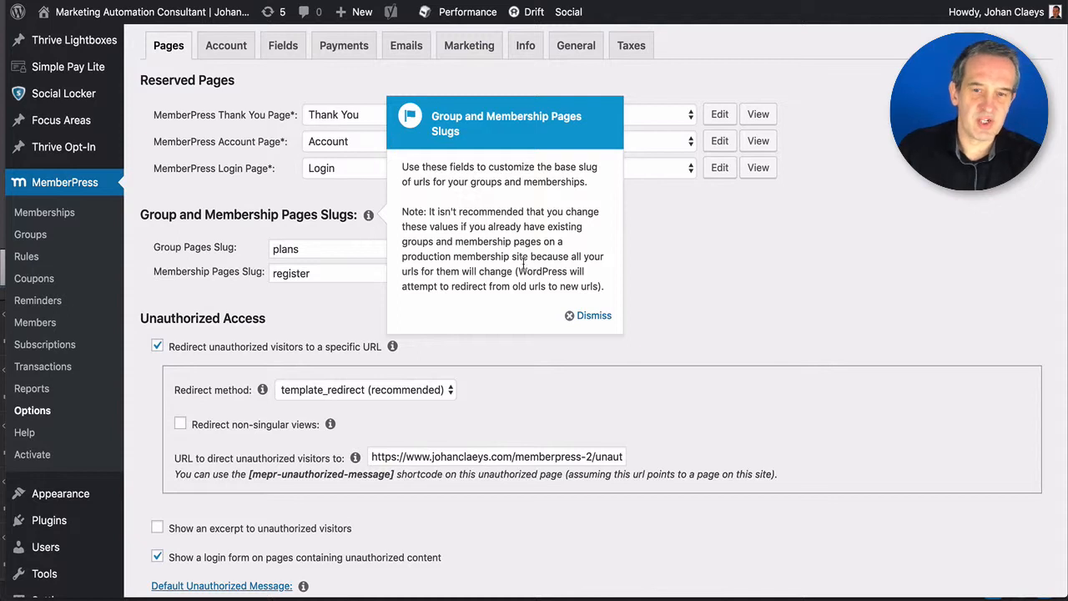
pyautogui.click(591, 316)
pyautogui.scroll(-1, 575, 322)
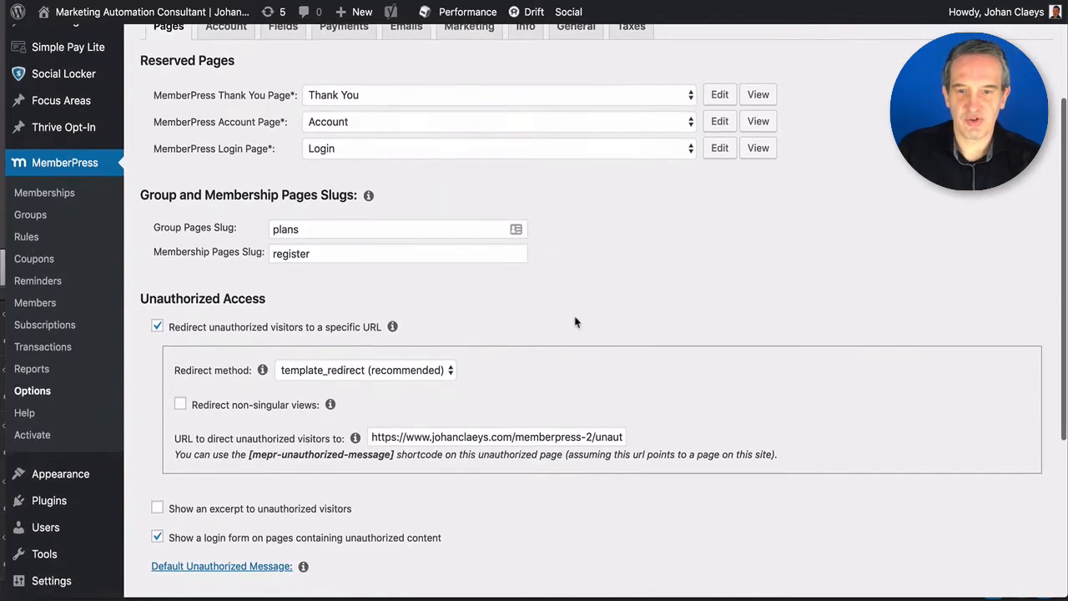
pyautogui.scroll(2, 502, 320)
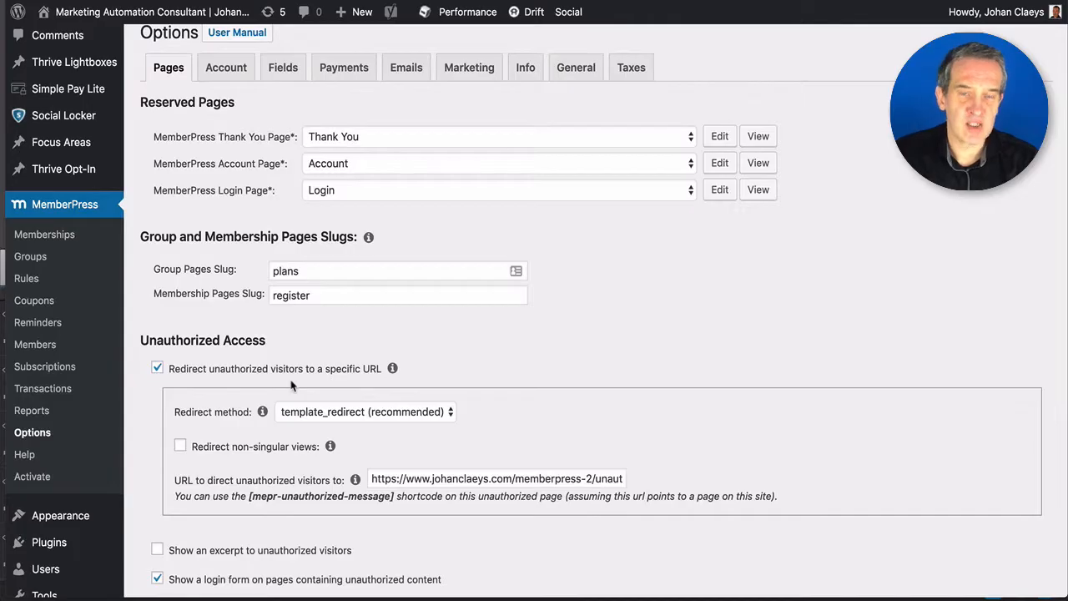
pyautogui.scroll(-3, 292, 386)
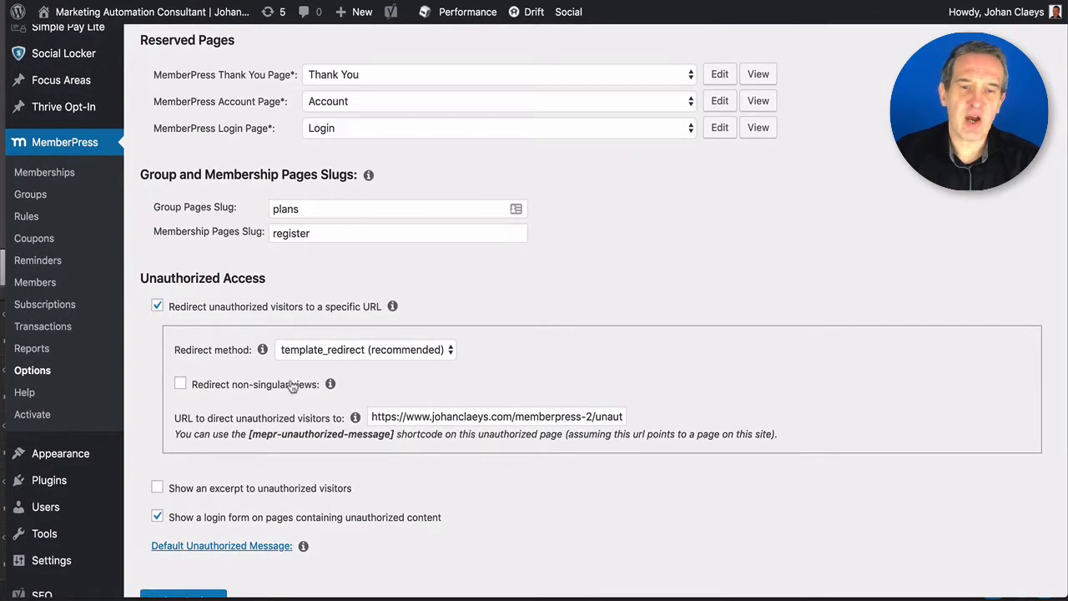
pyautogui.scroll(-3, 292, 385)
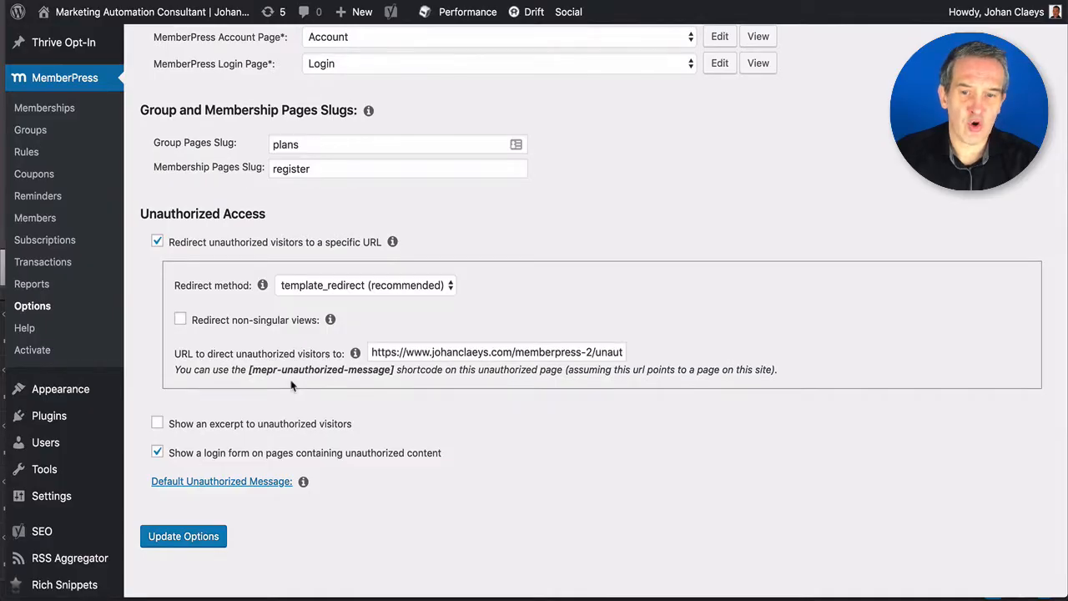
pyautogui.scroll(-1, 292, 385)
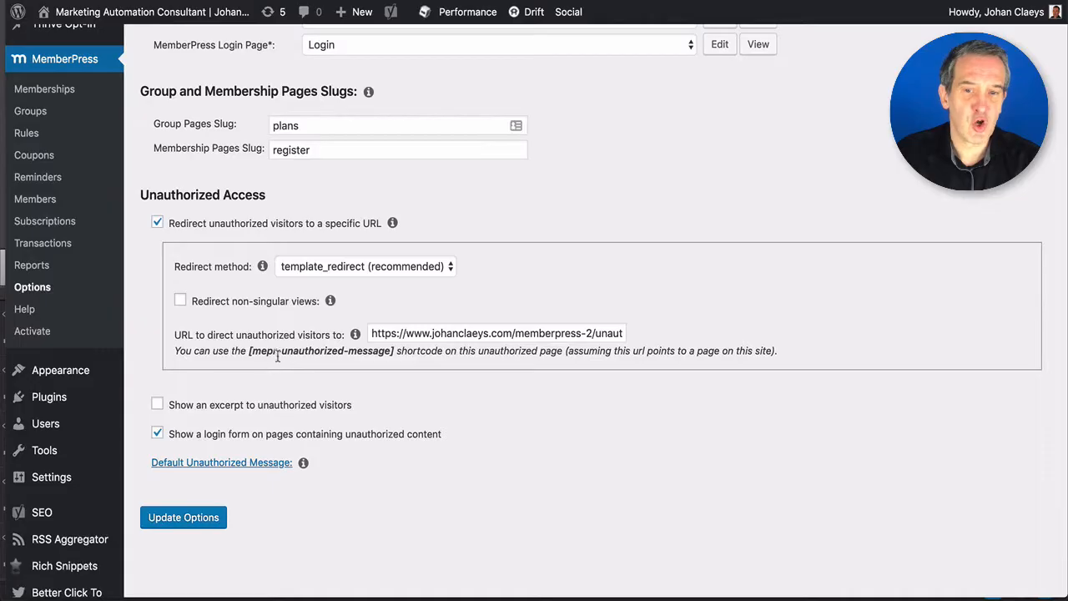
pyautogui.moveTo(251, 351); pyautogui.dragTo(395, 351)
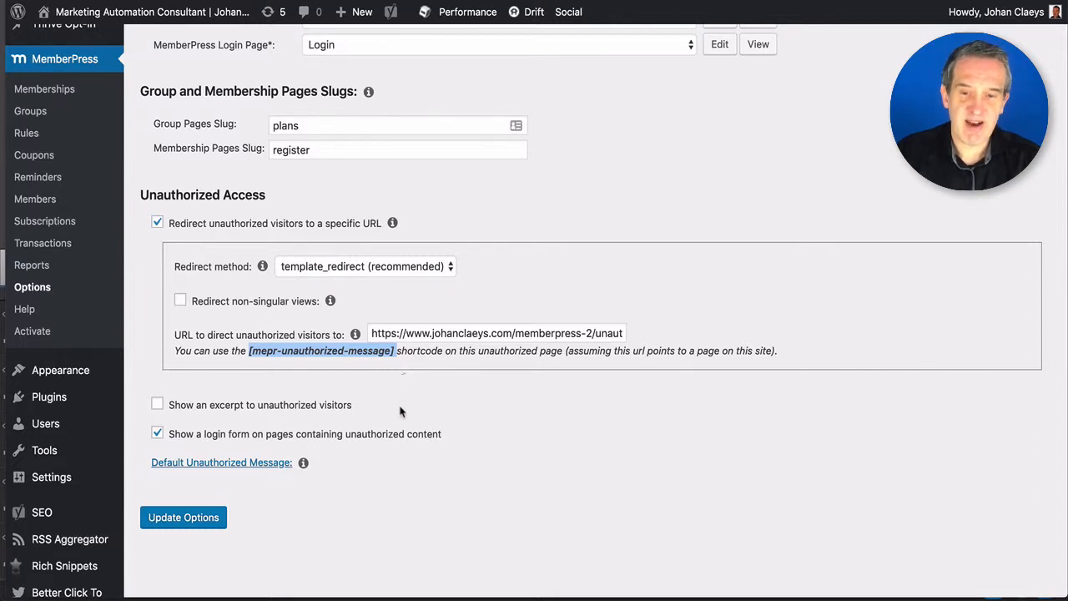
# - Expand the empty Default Unauthorized Message editor and select the unauthorized redirect URL to preview that page
pyautogui.click(221, 465)
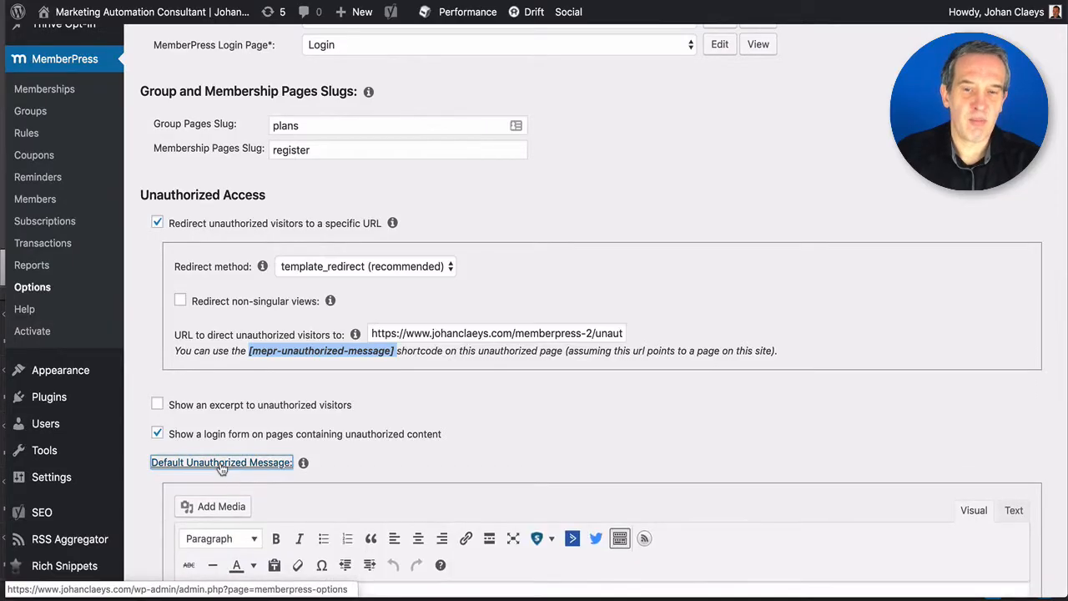
pyautogui.scroll(-5, 240, 477)
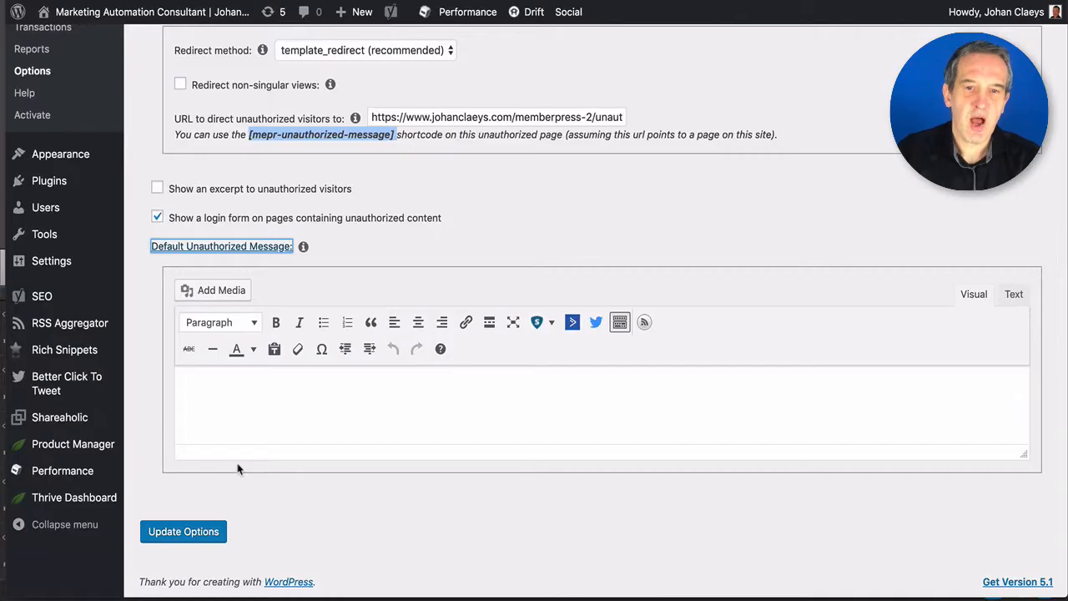
pyautogui.scroll(3, 238, 468)
pyautogui.click(486, 223)
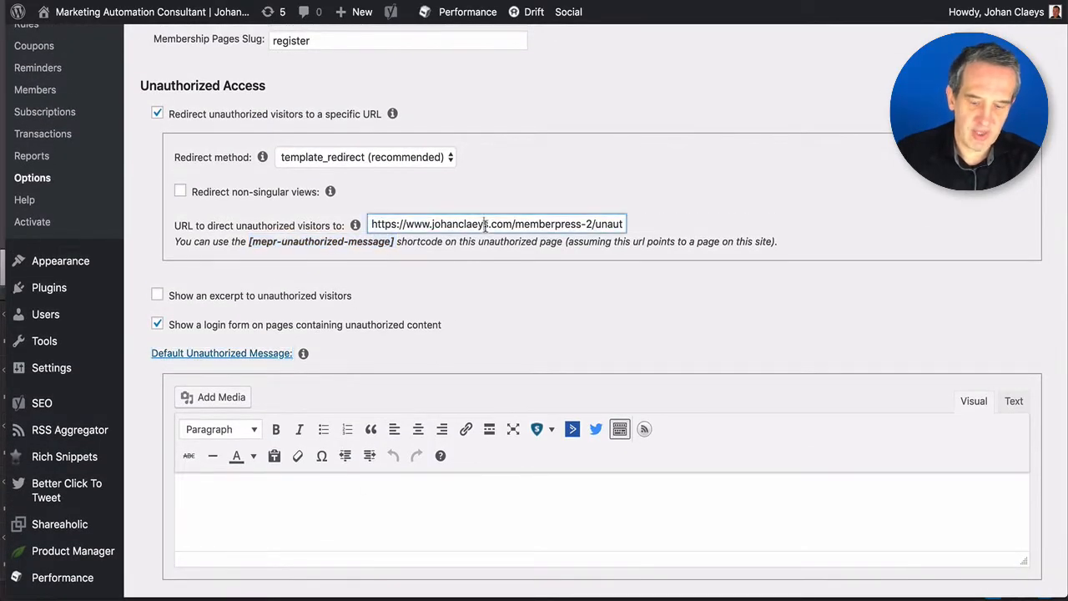
pyautogui.tripleClick(486, 224)
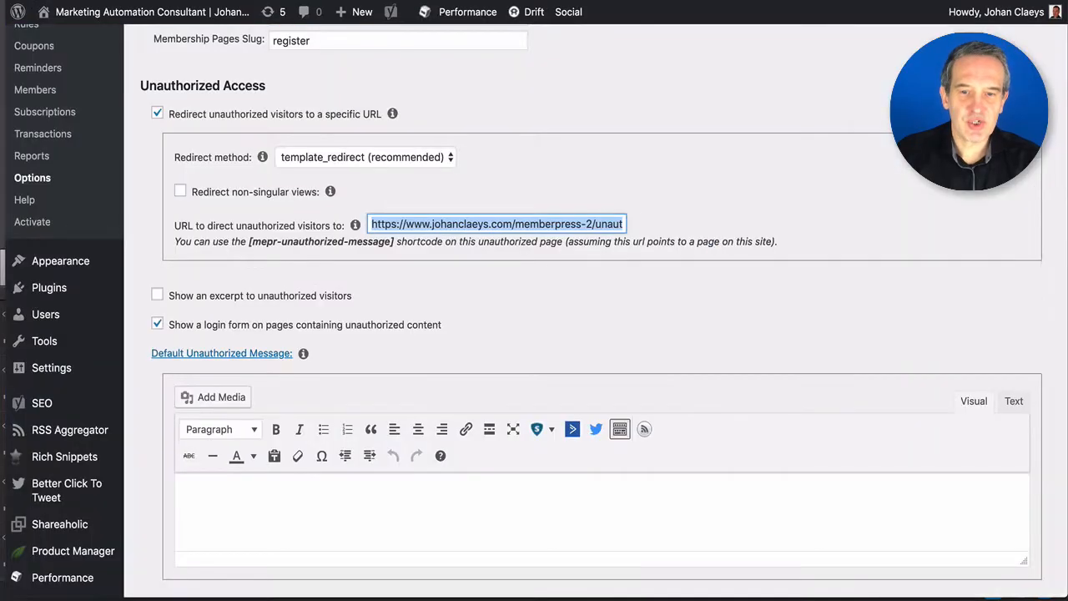
pyautogui.scroll(5, 433, 272)
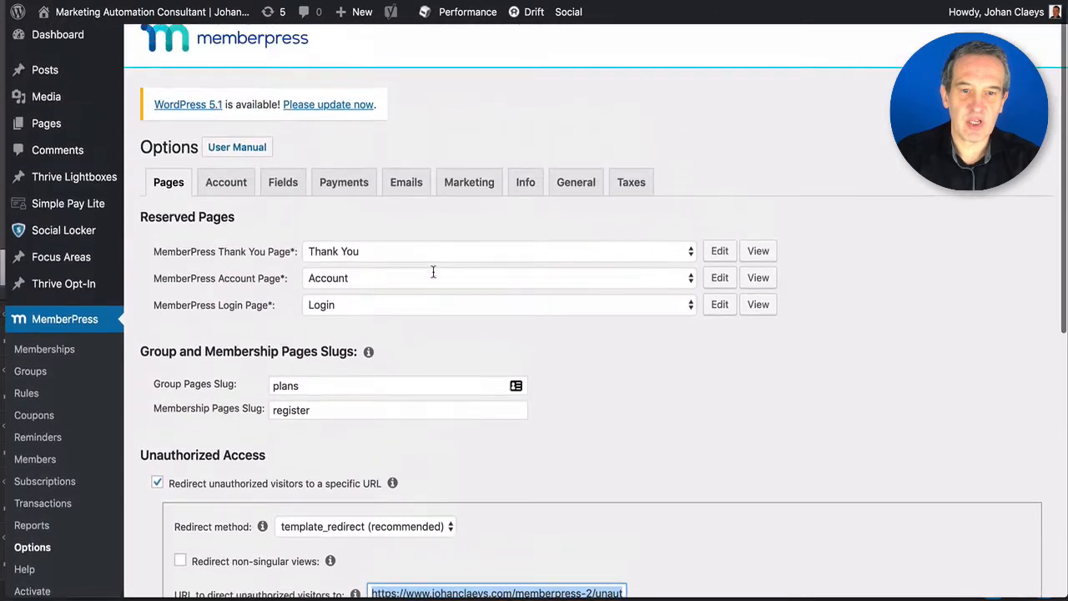
# - Check the merchant business address under Info, then show the Account permissions and registration settings
pyautogui.click(525, 195)
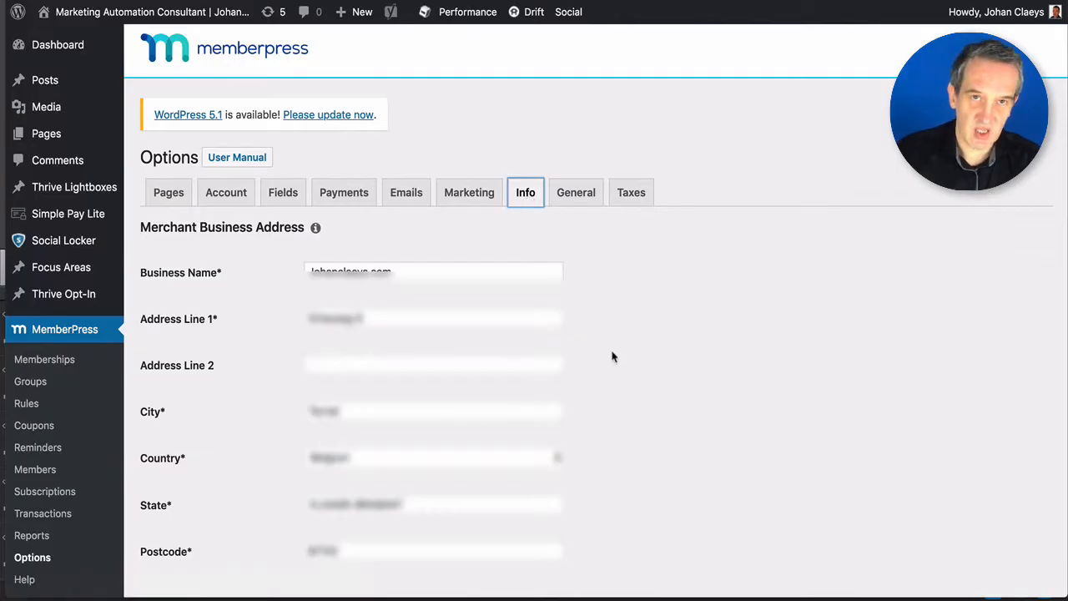
pyautogui.scroll(-1, 614, 361)
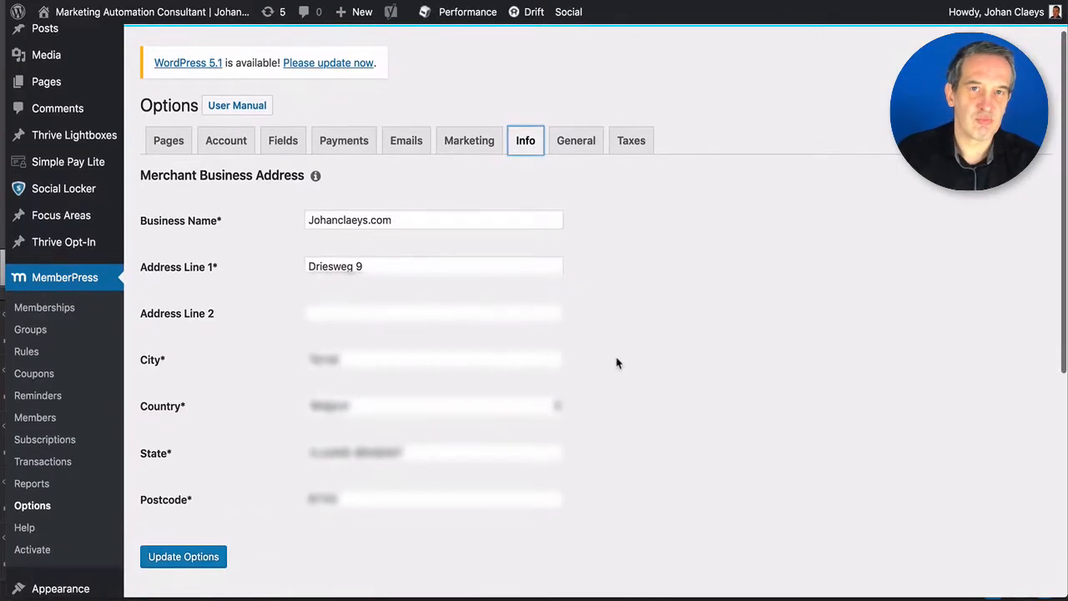
pyautogui.scroll(1, 617, 363)
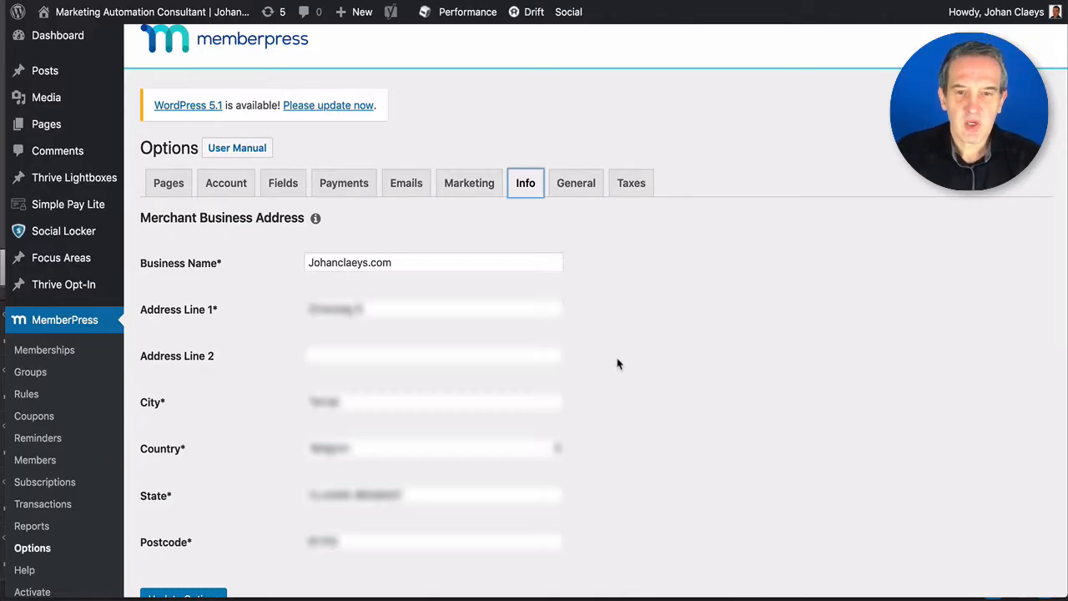
pyautogui.scroll(-1, 617, 363)
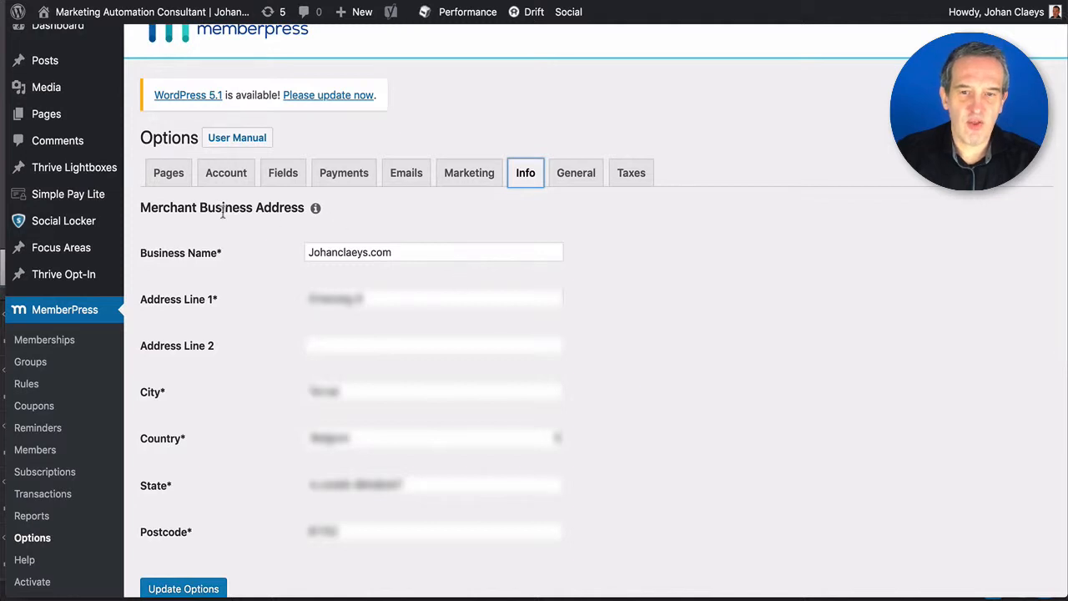
pyautogui.click(225, 179)
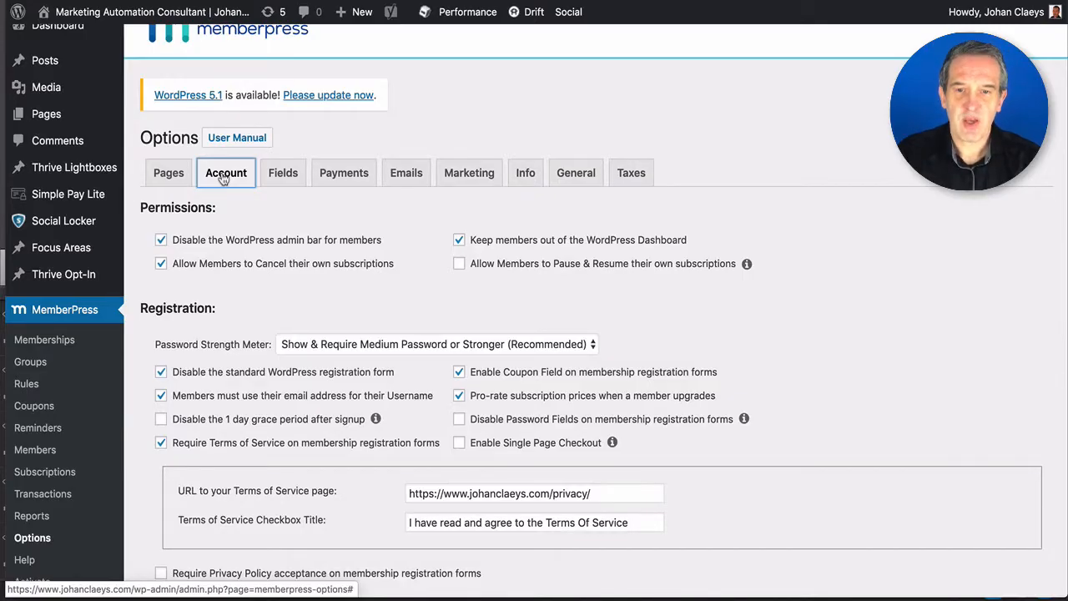
# - Tick 'Allow Members to Pause & Resume their own subscriptions' in the Account options
pyautogui.scroll(-2, 284, 266)
pyautogui.scroll(2, 284, 267)
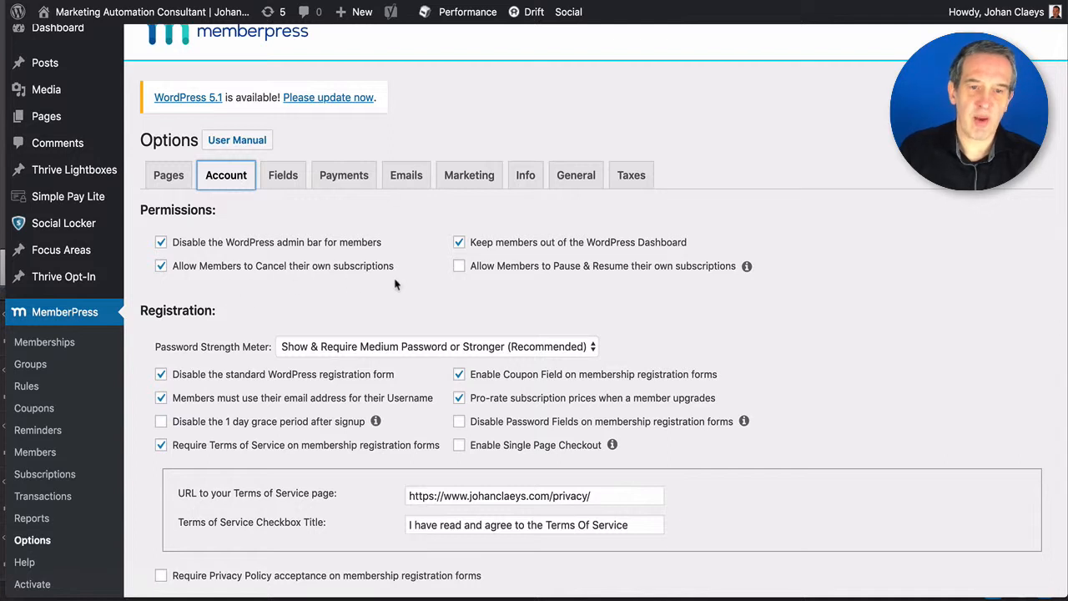
pyautogui.click(657, 276)
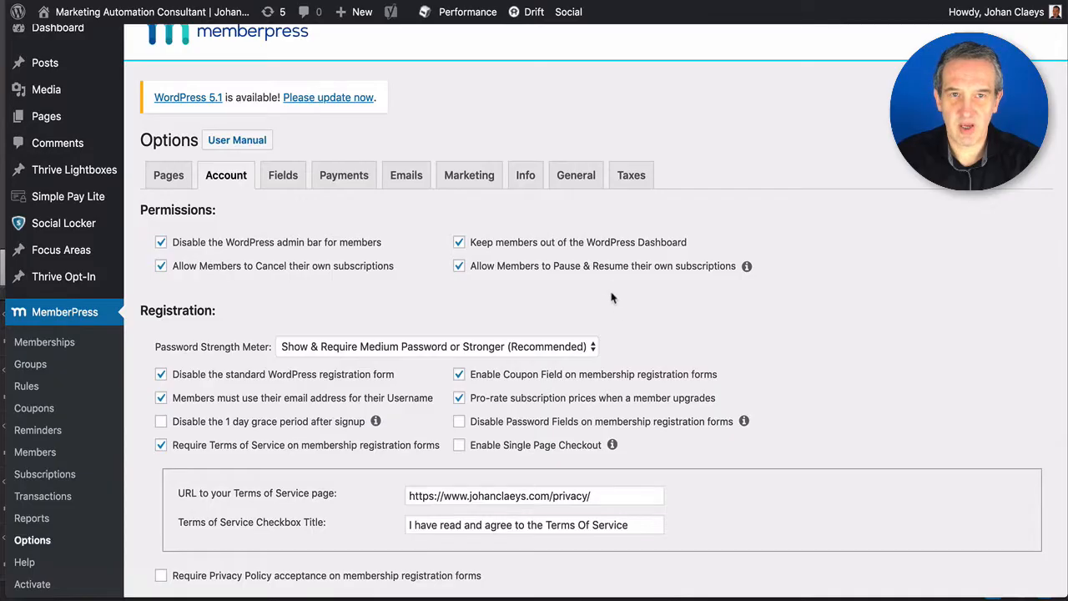
# - Untick the pause and resume permission, keeping only cancelling, and scroll down to Login & Logout
pyautogui.click(458, 266)
pyautogui.scroll(-1, 491, 296)
pyautogui.scroll(-3, 492, 296)
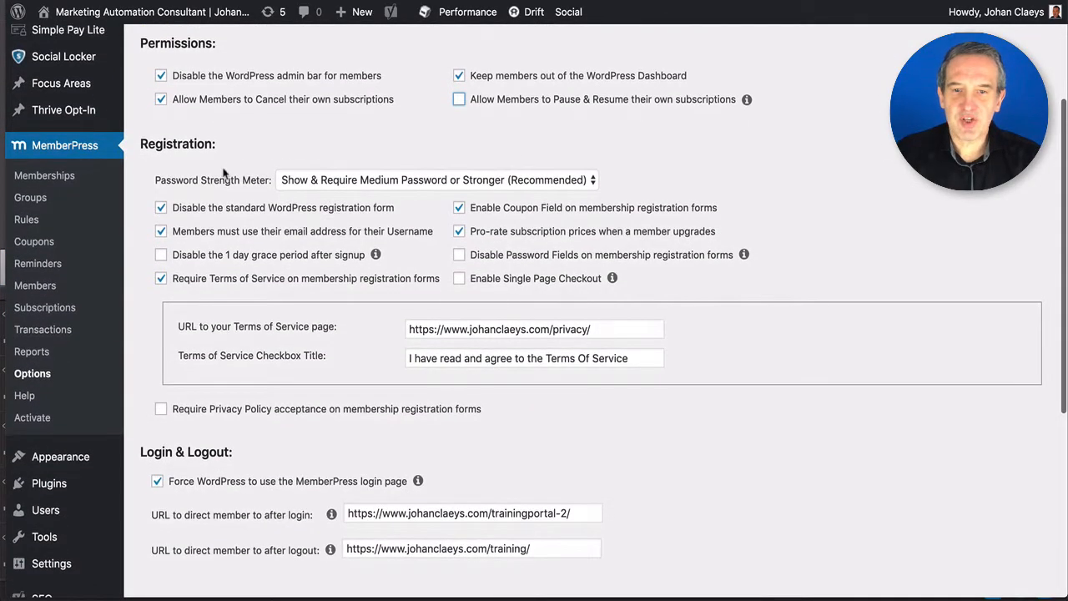
pyautogui.scroll(-2, 226, 175)
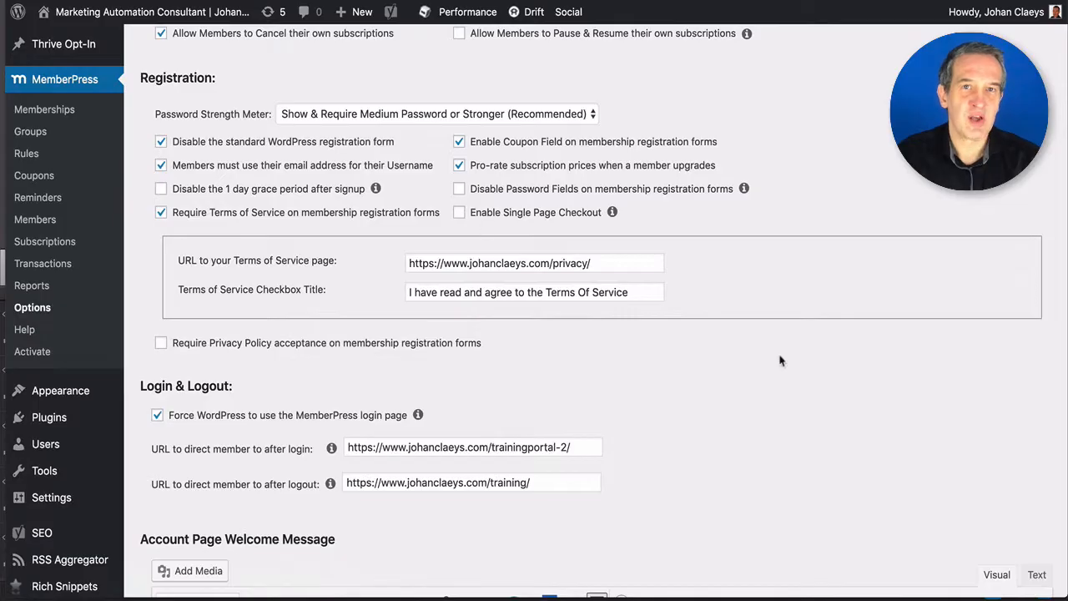
# - Save the Account options with Update Options, confirming the 'Options saved.' notice
pyautogui.scroll(-6, 780, 361)
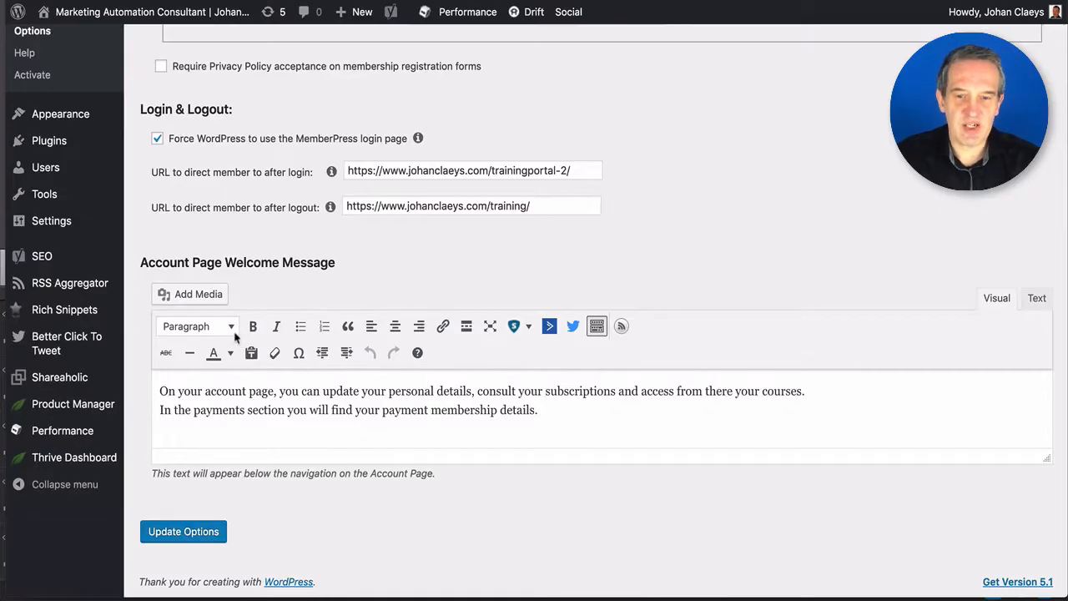
pyautogui.click(187, 535)
pyautogui.scroll(10, 343, 443)
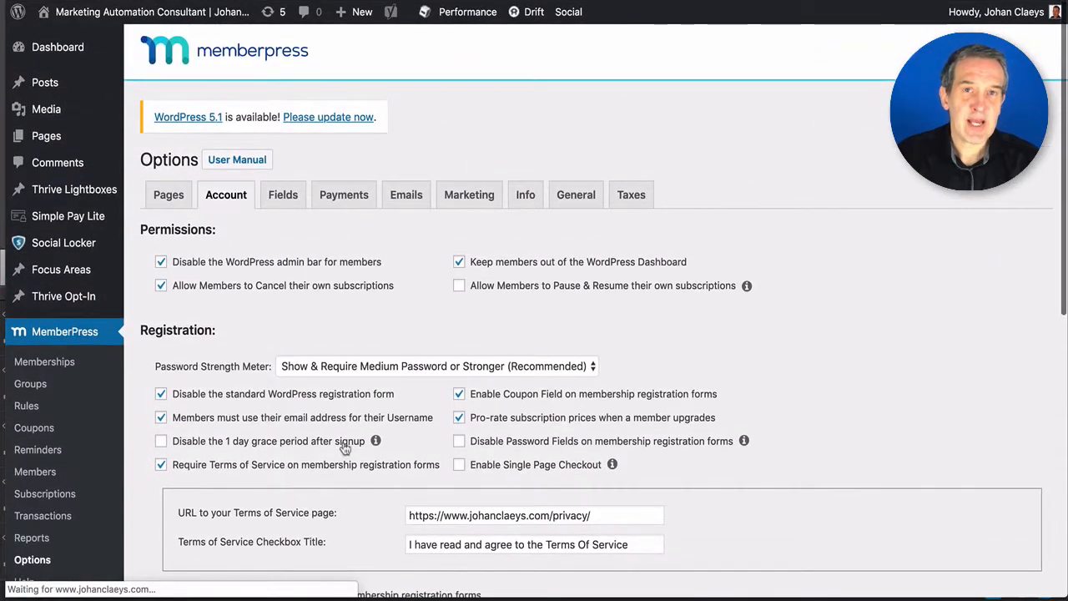
pyautogui.click(281, 242)
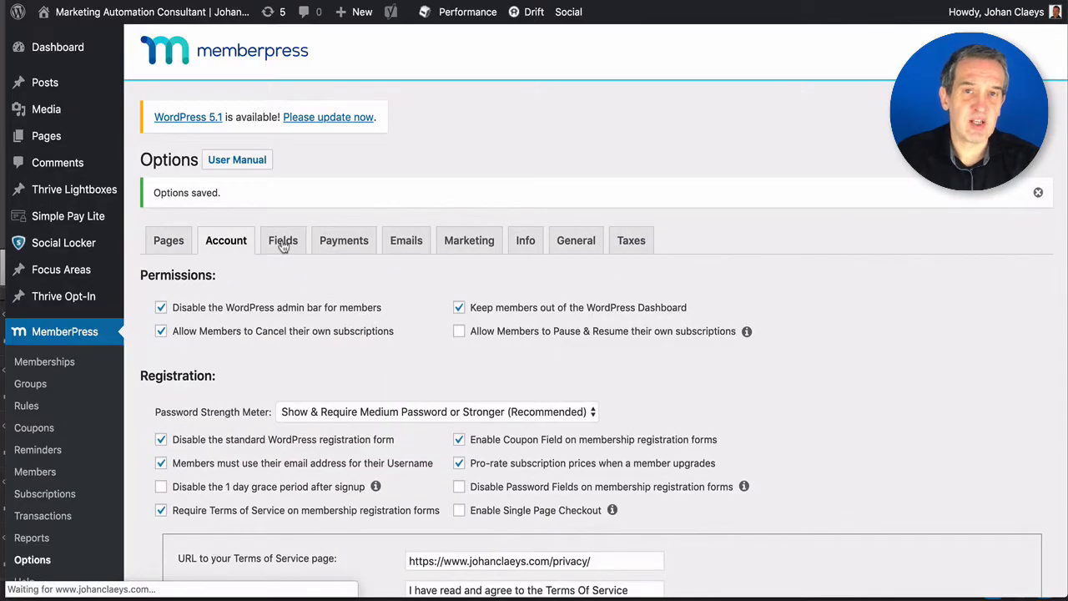
# - Add a custom member field named 'Birthday' of type Date and save it
pyautogui.click(281, 242)
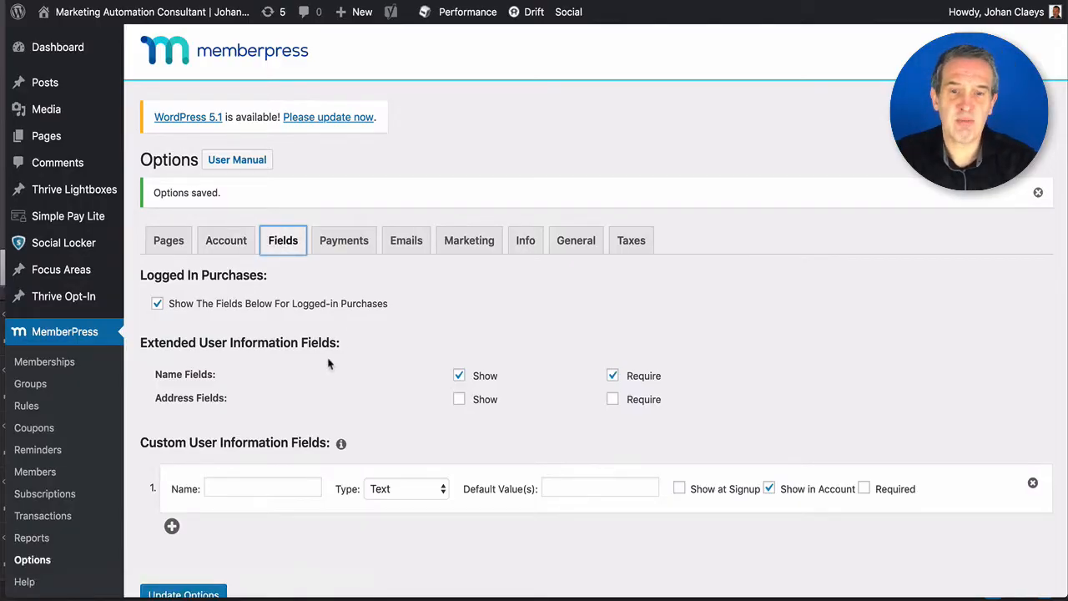
pyautogui.scroll(-2, 328, 363)
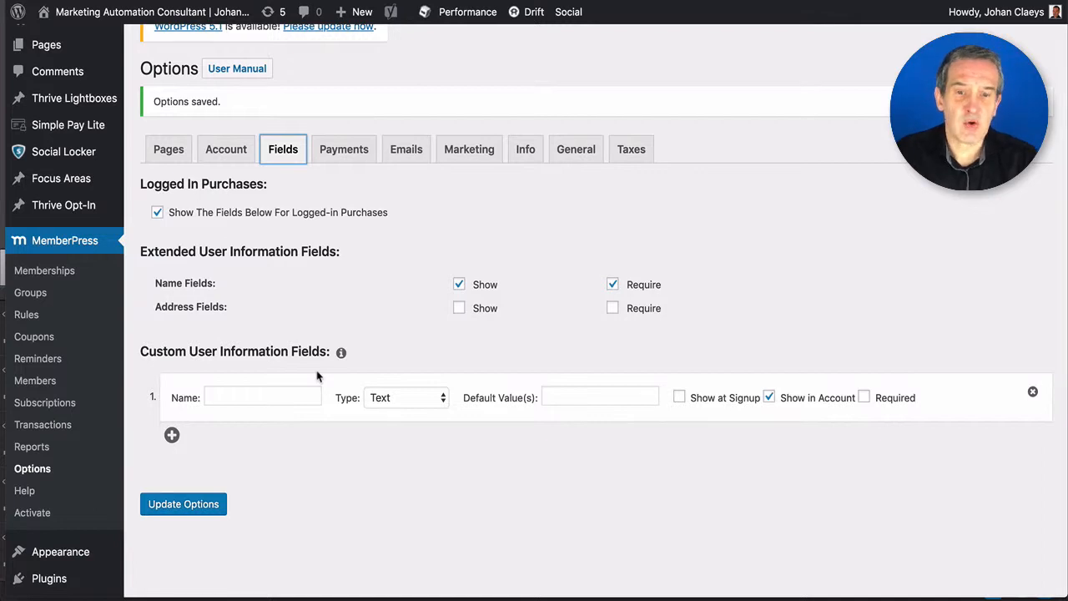
pyautogui.click(269, 397)
pyautogui.write('Birthday')
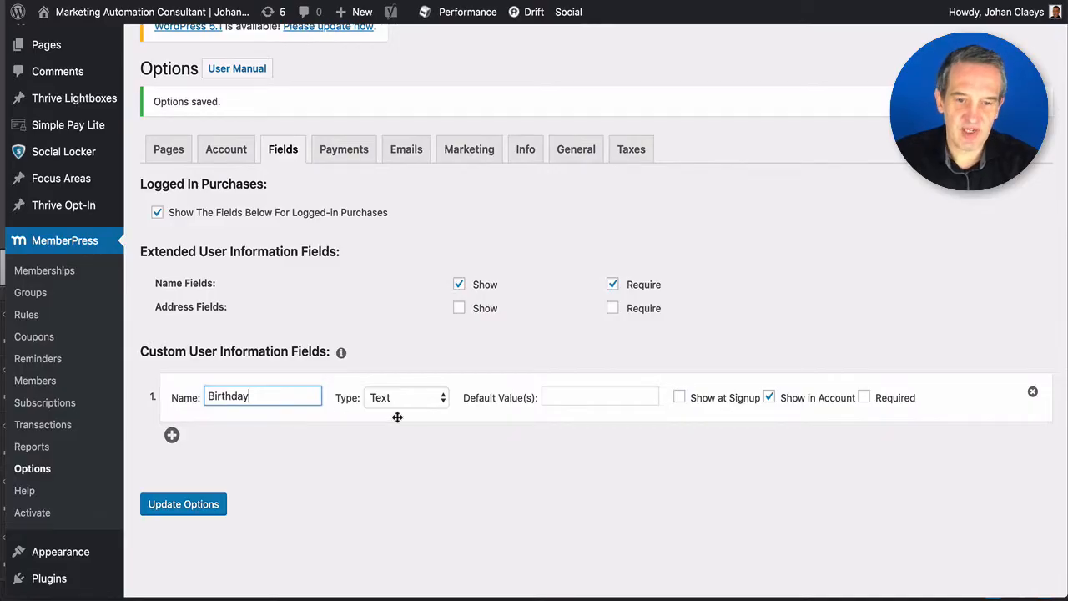
pyautogui.press('Tab')
pyautogui.press('d')
pyautogui.press('Tab')
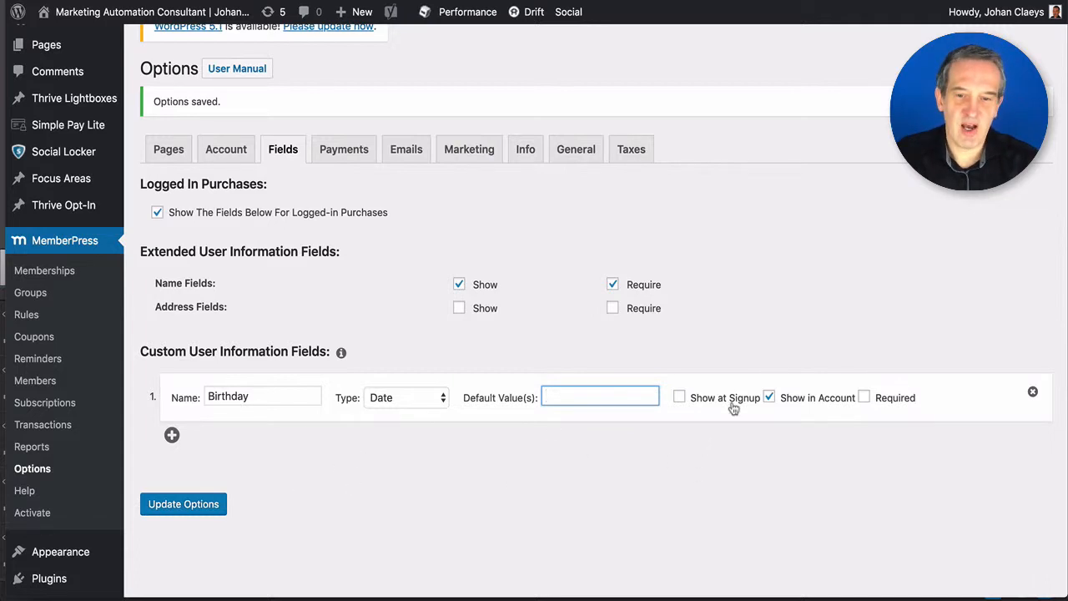
pyautogui.click(203, 509)
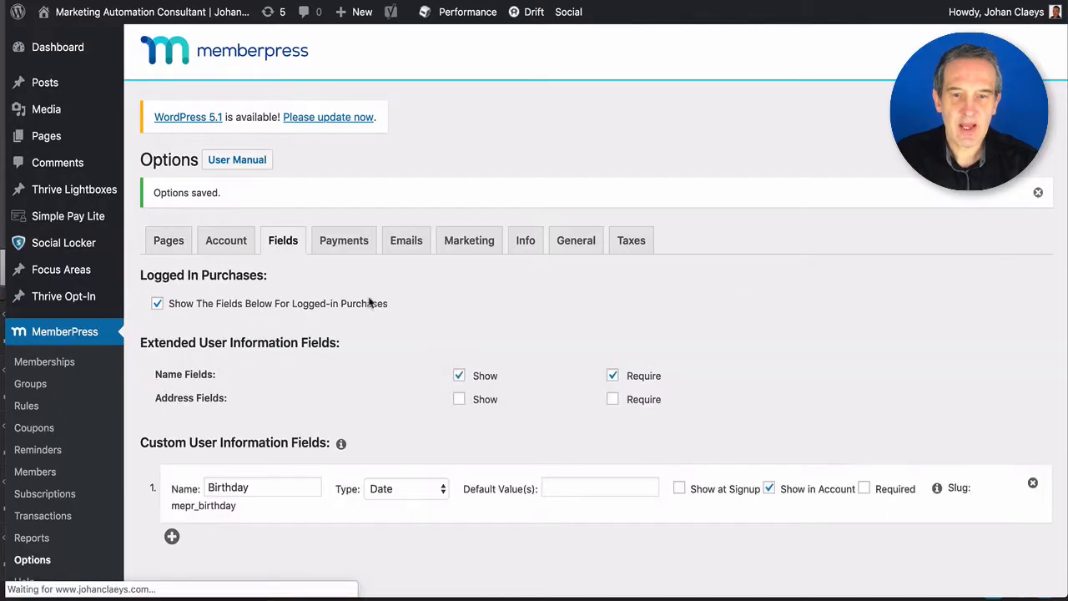
# - Review the Stripe and PayPal payment methods and toggle Stripe's Test Mode off and back on
pyautogui.click(349, 244)
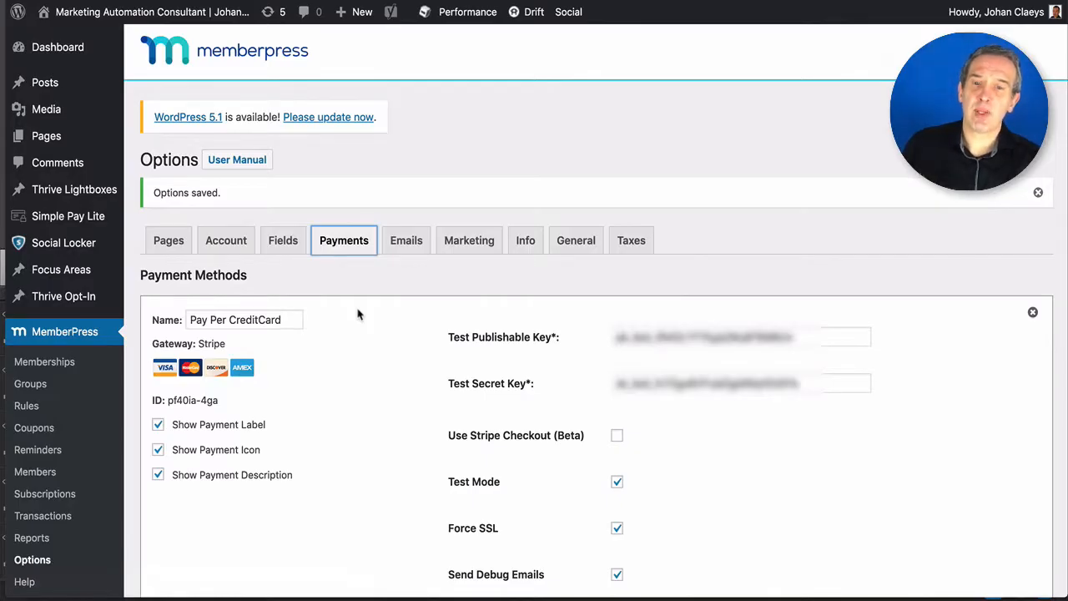
pyautogui.scroll(-15, 308, 470)
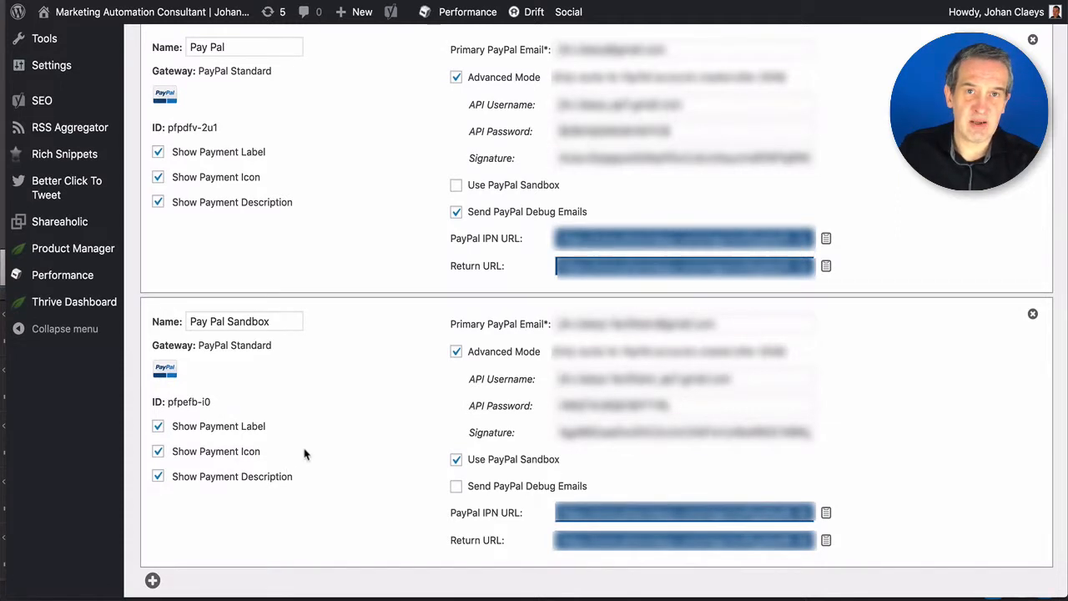
pyautogui.scroll(6, 304, 453)
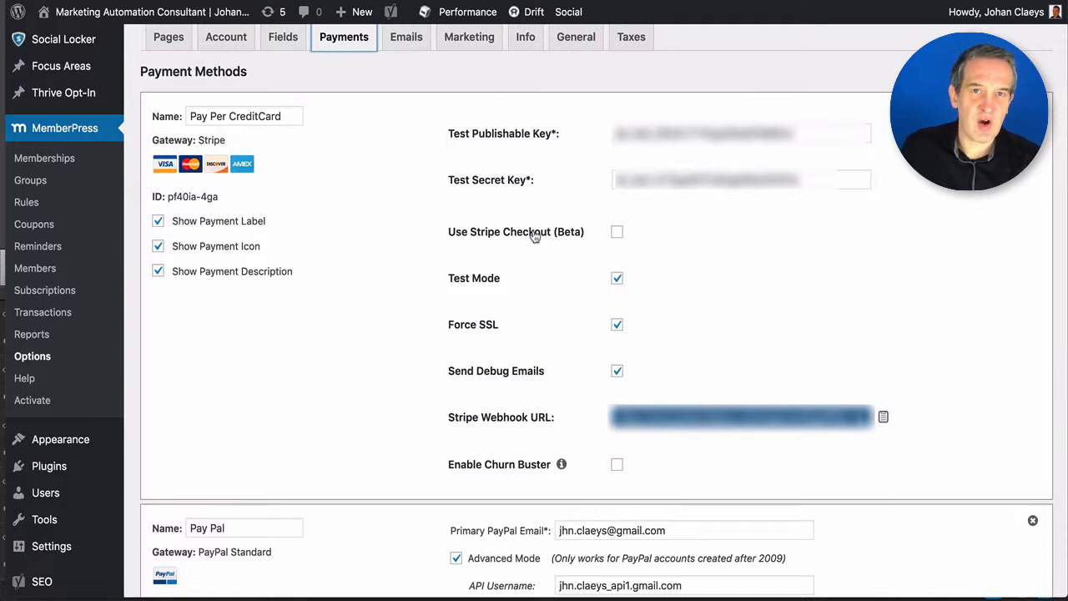
pyautogui.scroll(1, 650, 375)
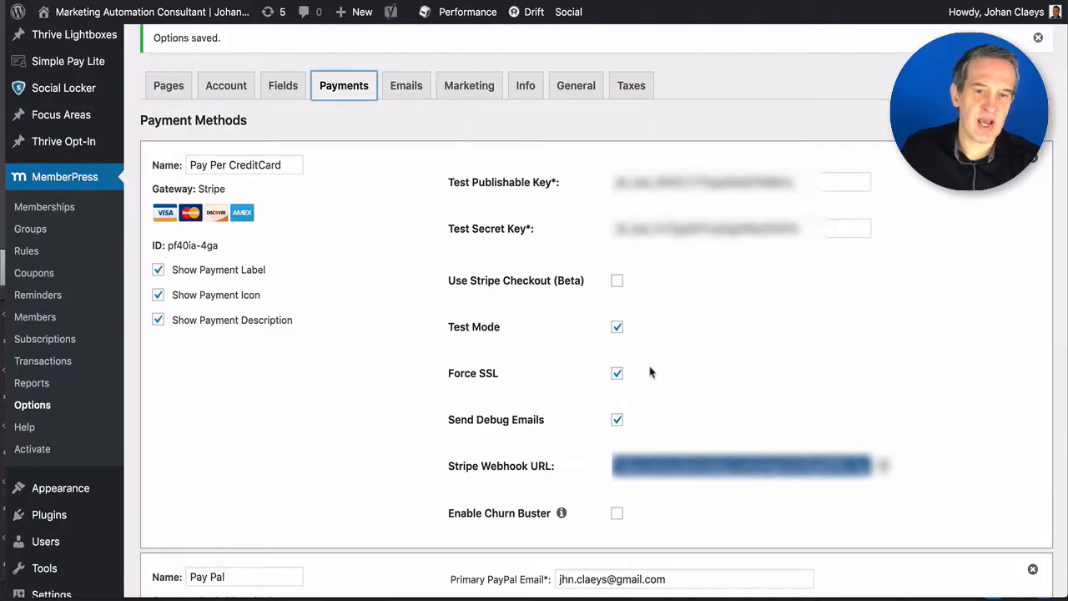
pyautogui.click(616, 329)
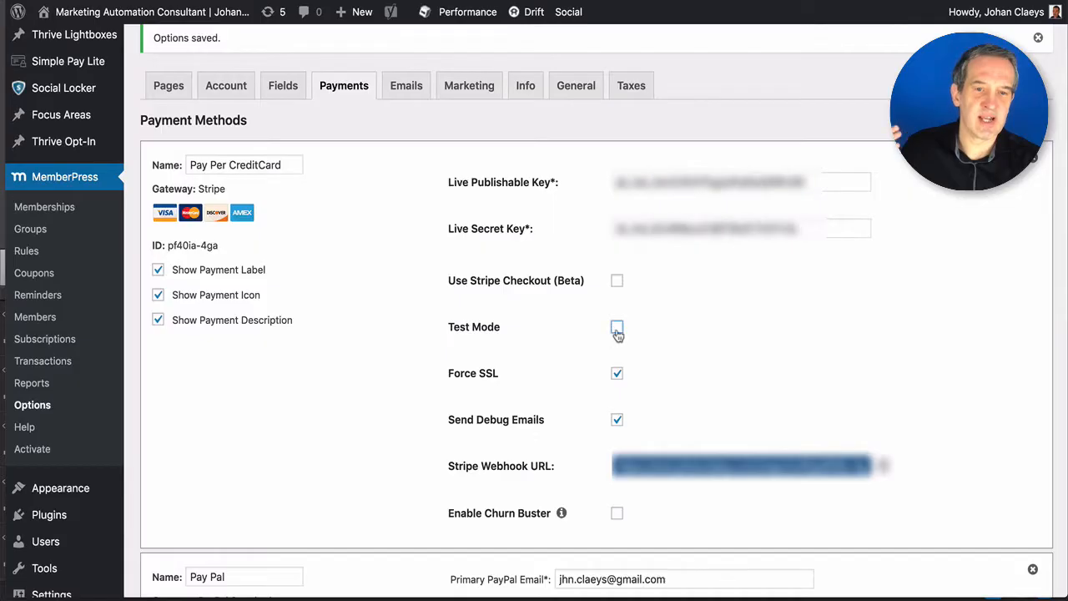
pyautogui.click(616, 330)
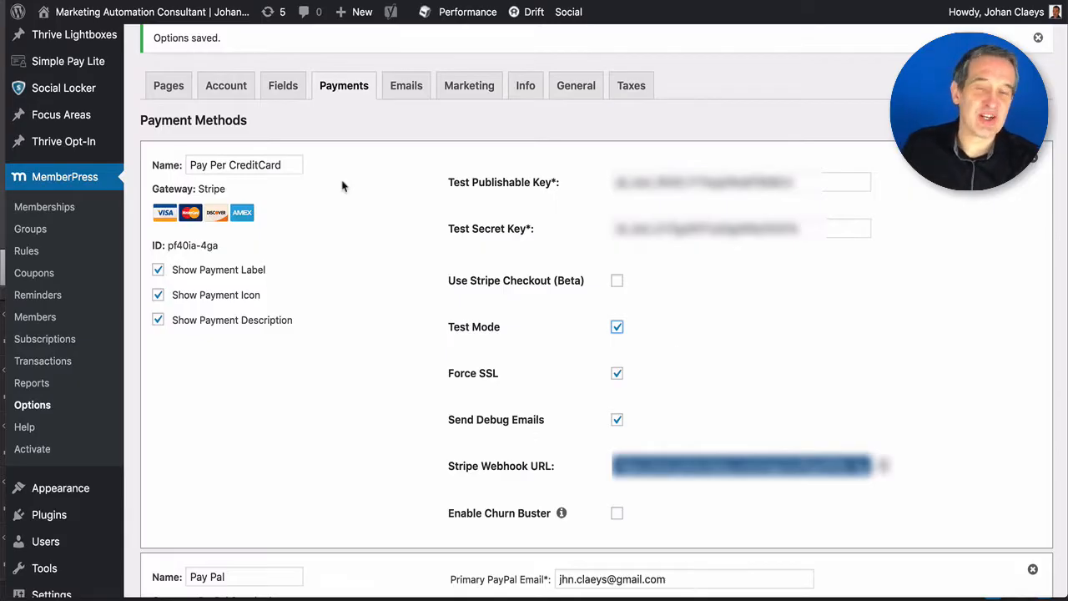
pyautogui.click(406, 86)
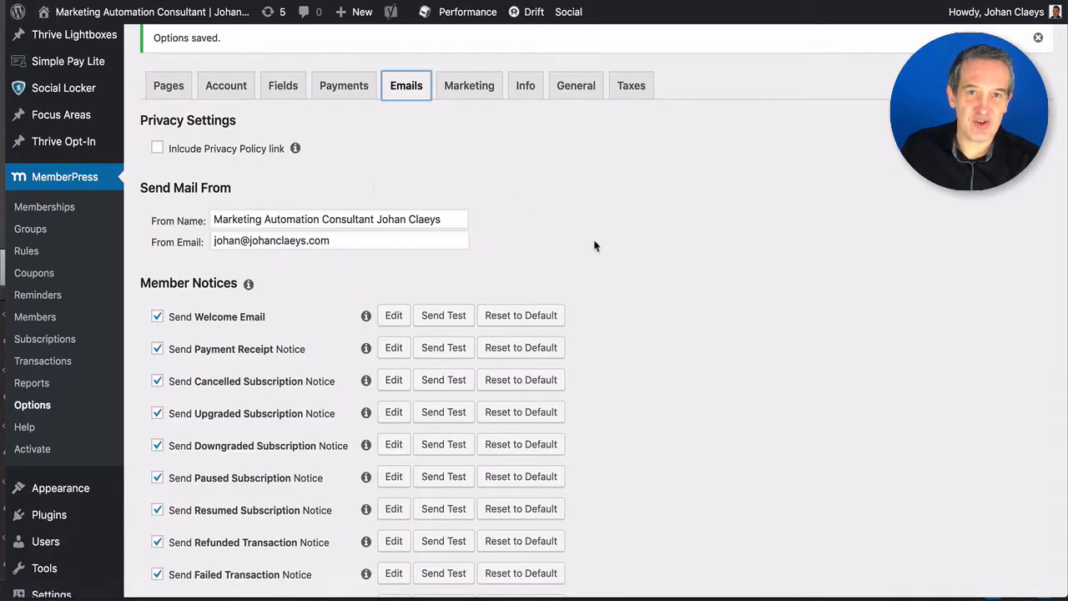
pyautogui.scroll(-2, 596, 243)
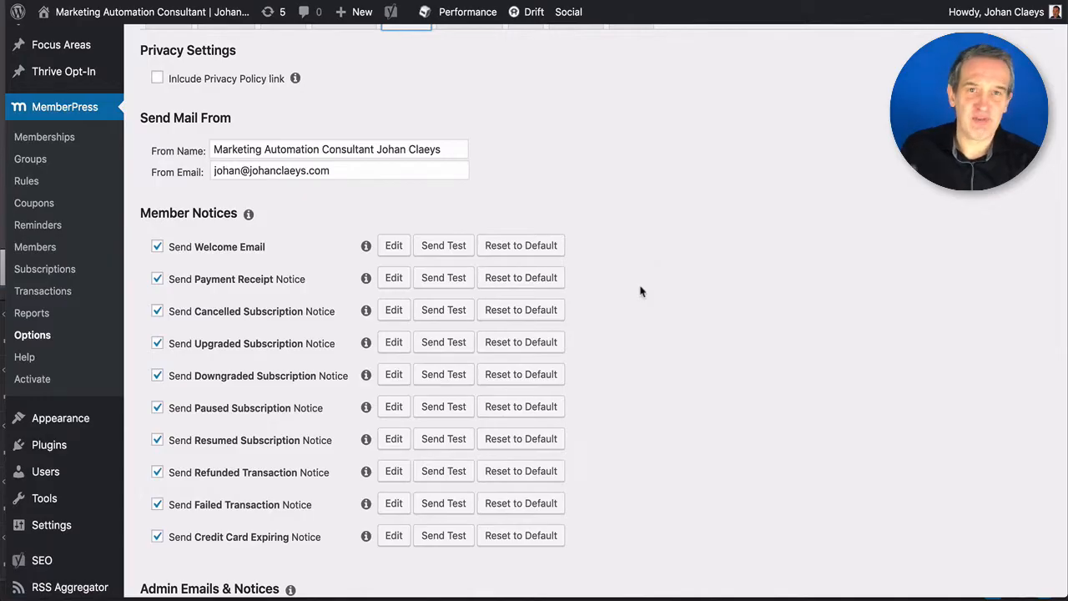
pyautogui.scroll(-1, 641, 291)
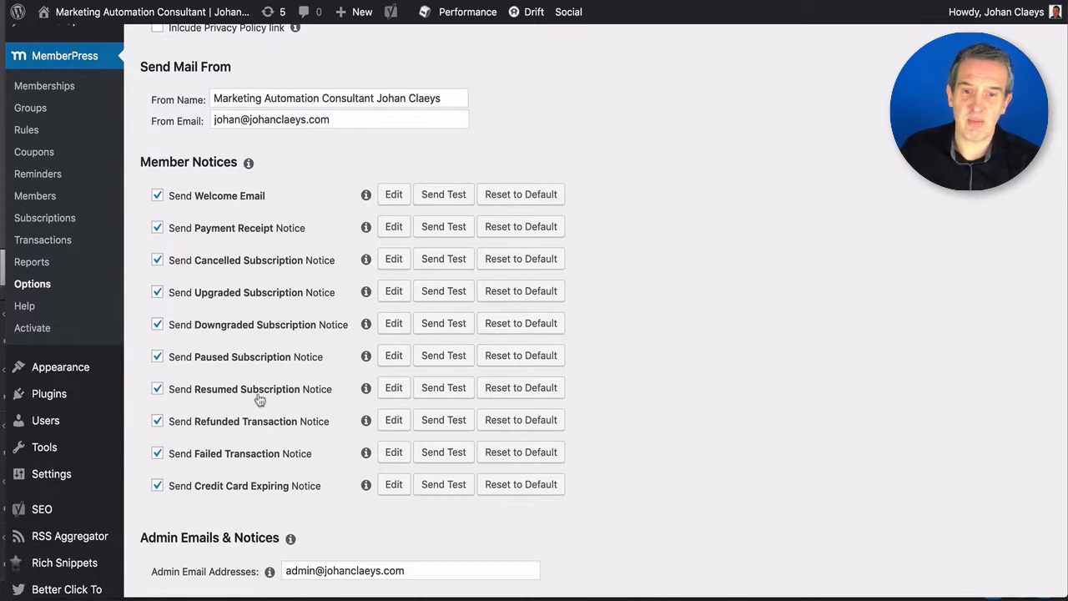
pyautogui.scroll(-1, 261, 404)
pyautogui.scroll(-1, 261, 404)
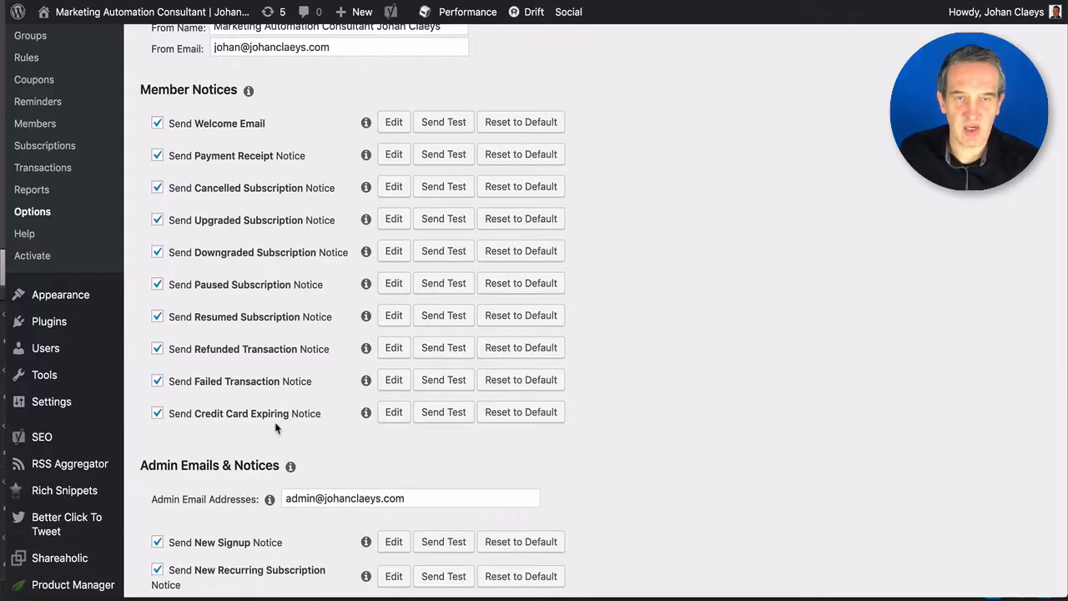
pyautogui.scroll(-5, 276, 428)
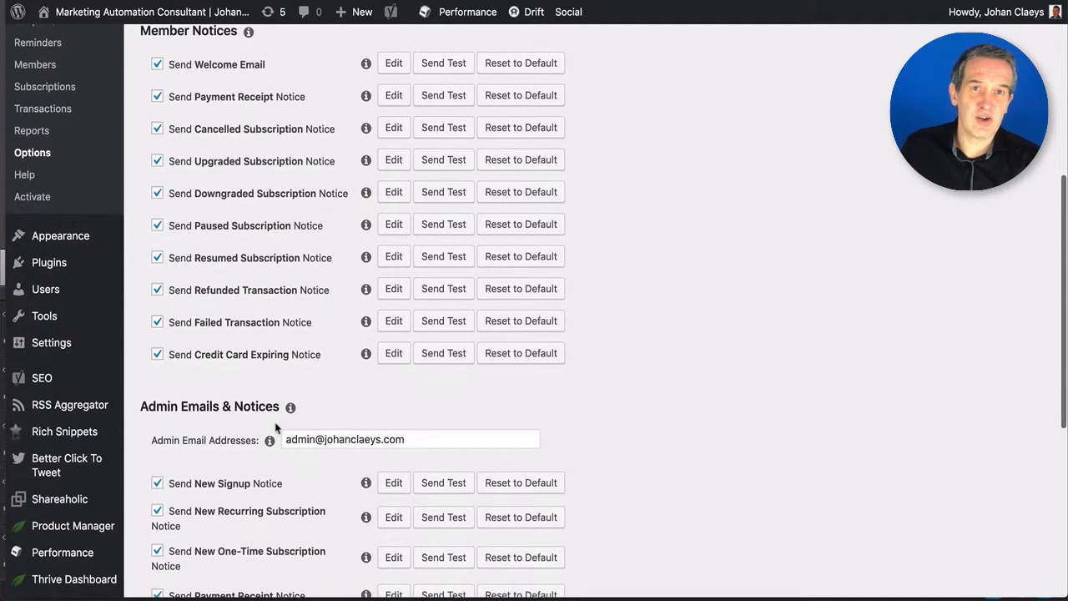
pyautogui.scroll(-2, 276, 428)
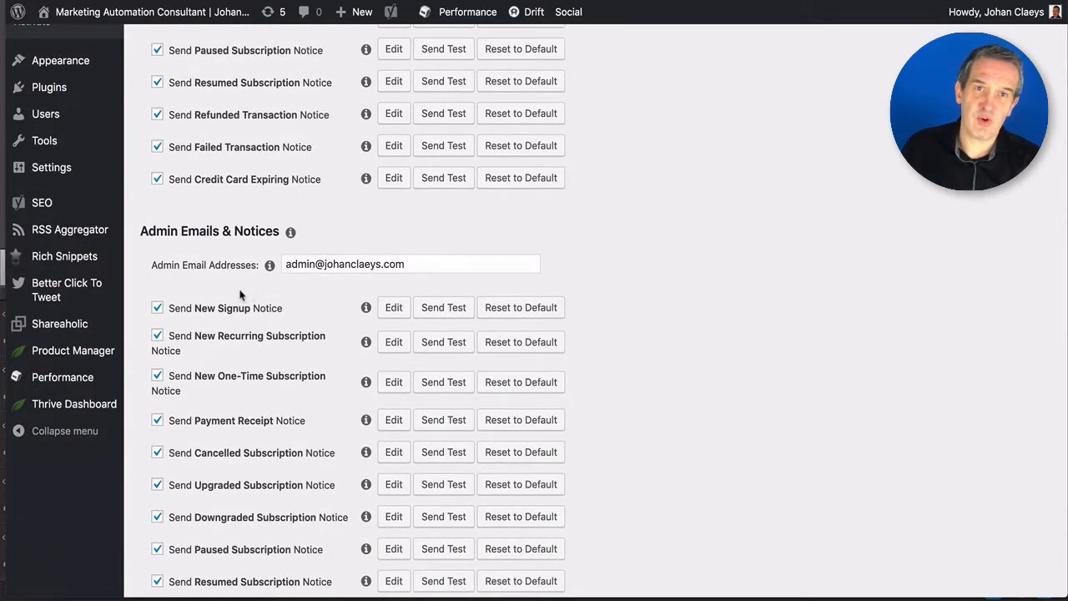
pyautogui.scroll(-2, 267, 332)
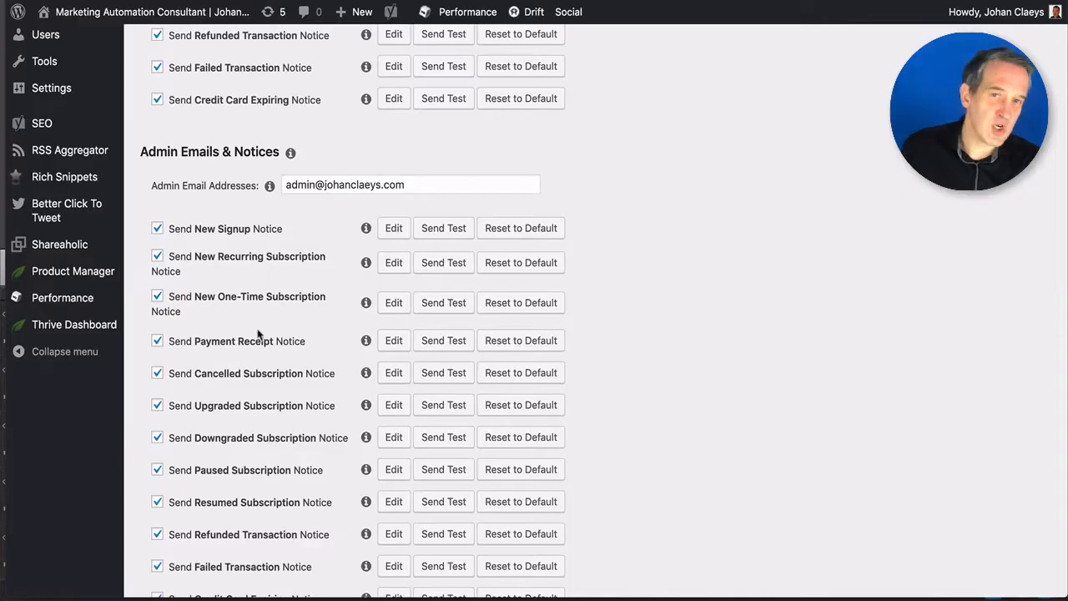
pyautogui.scroll(-1, 267, 381)
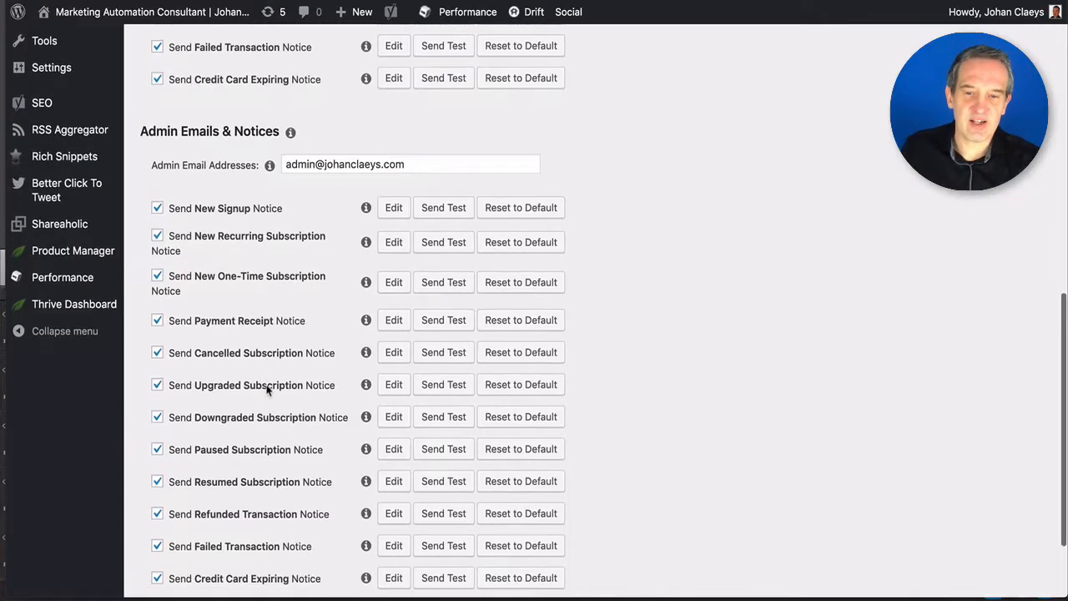
pyautogui.scroll(5, 269, 390)
pyautogui.scroll(7, 267, 391)
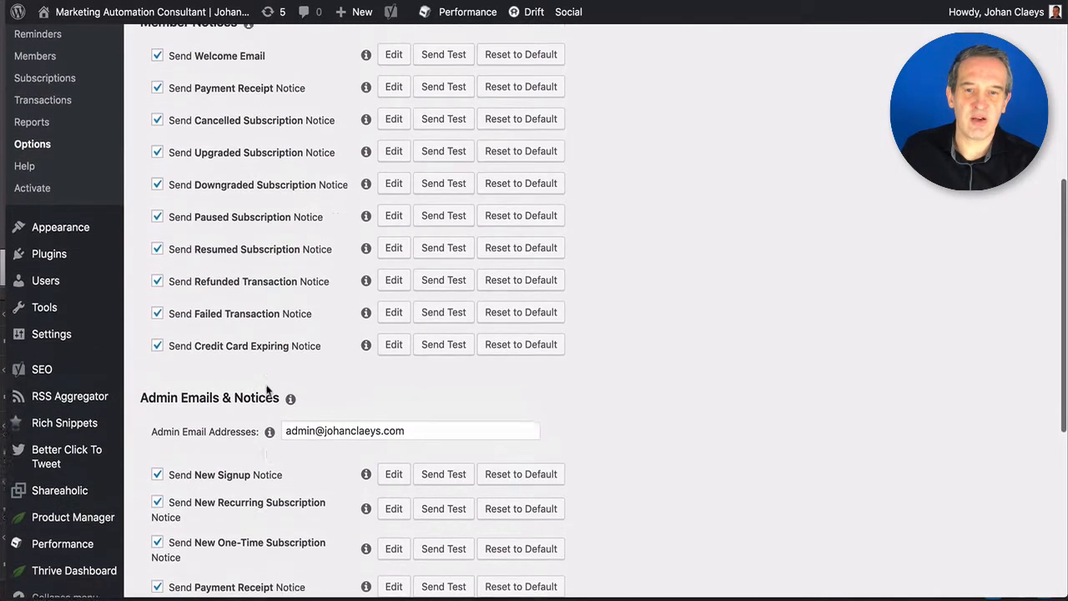
pyautogui.scroll(5, 267, 389)
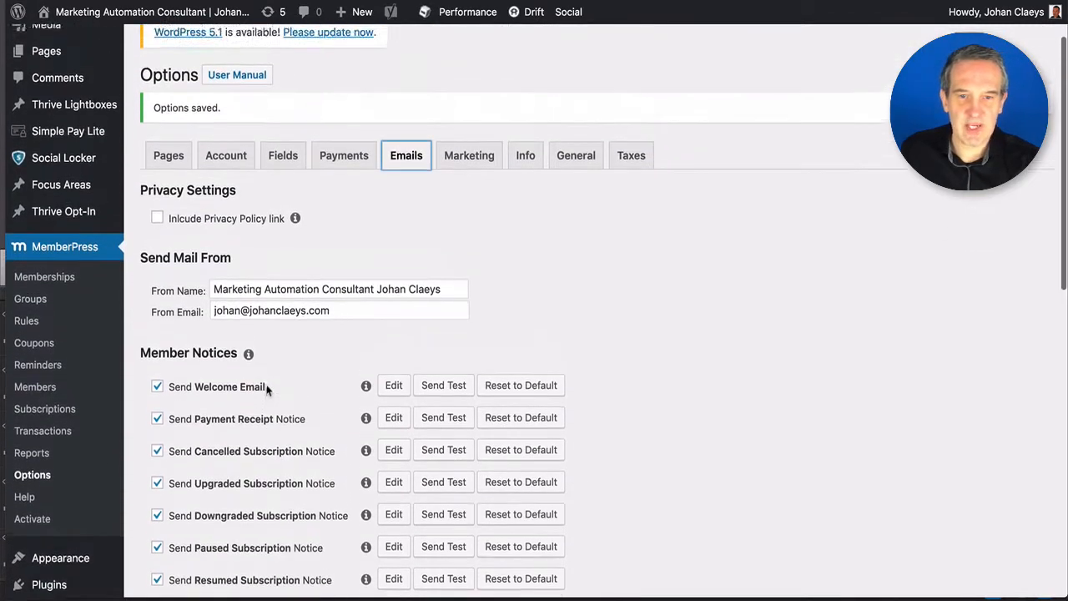
pyautogui.scroll(-1, 276, 389)
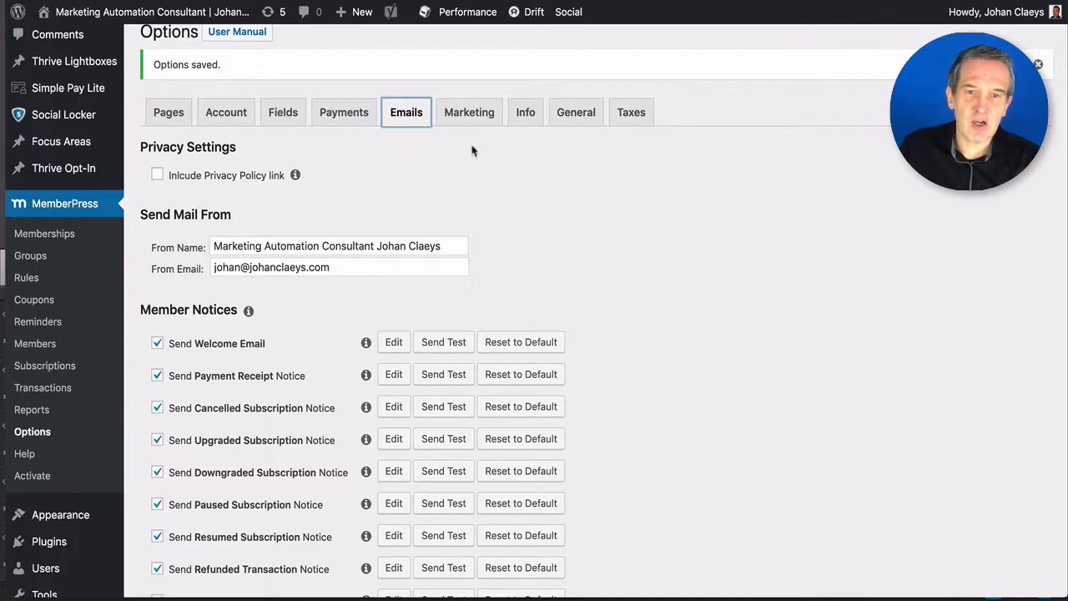
# - Review ActiveCampaign's connection, ES EMAIL SERIES list and default opt-in, then return to the Info tab
pyautogui.click(470, 119)
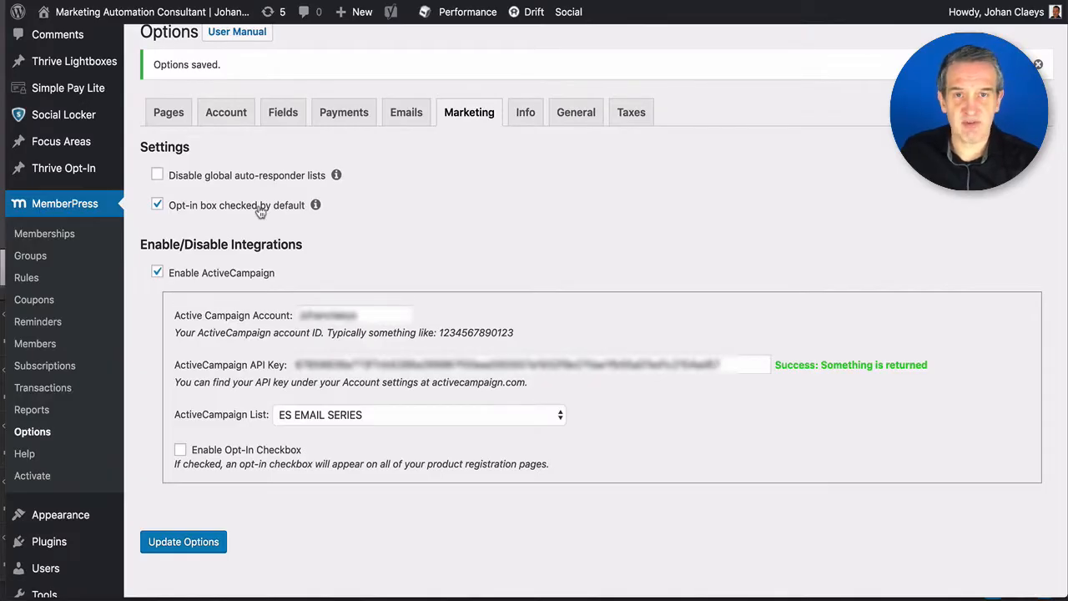
pyautogui.scroll(2, 261, 213)
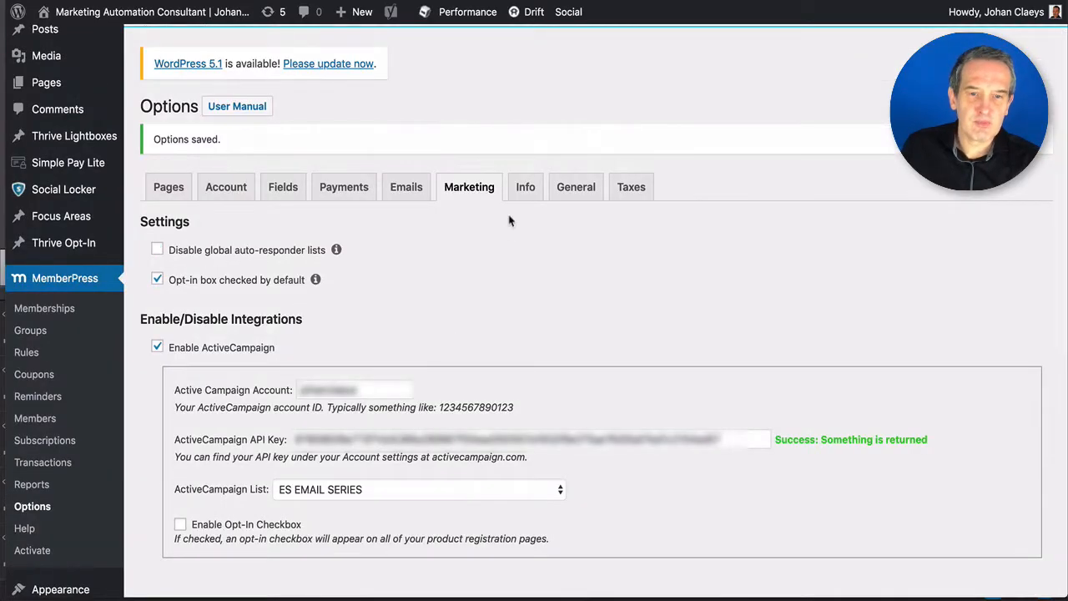
pyautogui.click(519, 190)
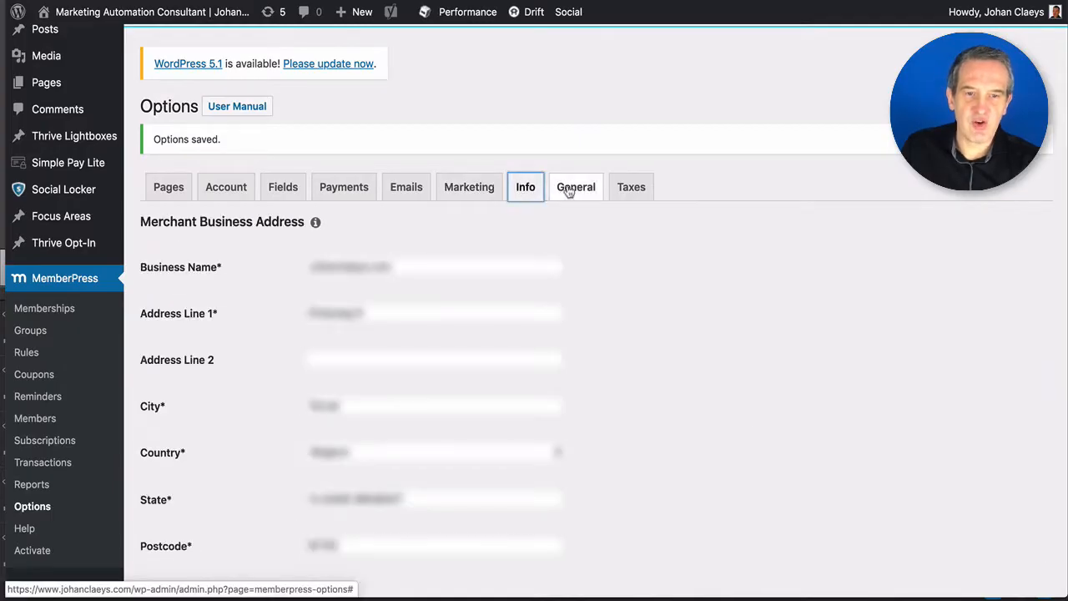
# - Enable the PayWall with 1 free view, save the General options, and view the Taxes settings
pyautogui.click(573, 191)
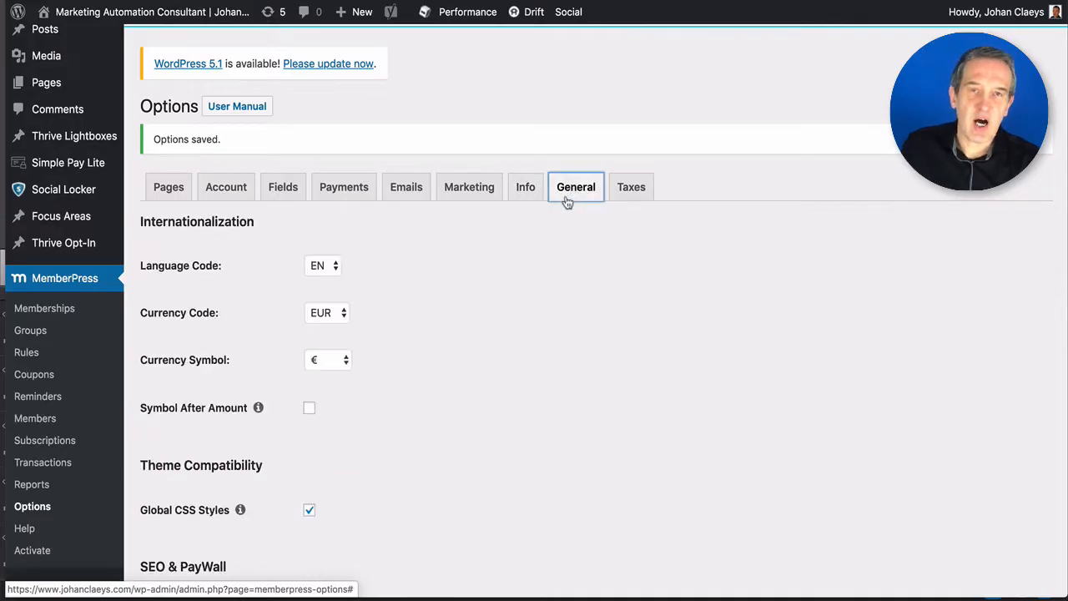
pyautogui.scroll(-3, 546, 292)
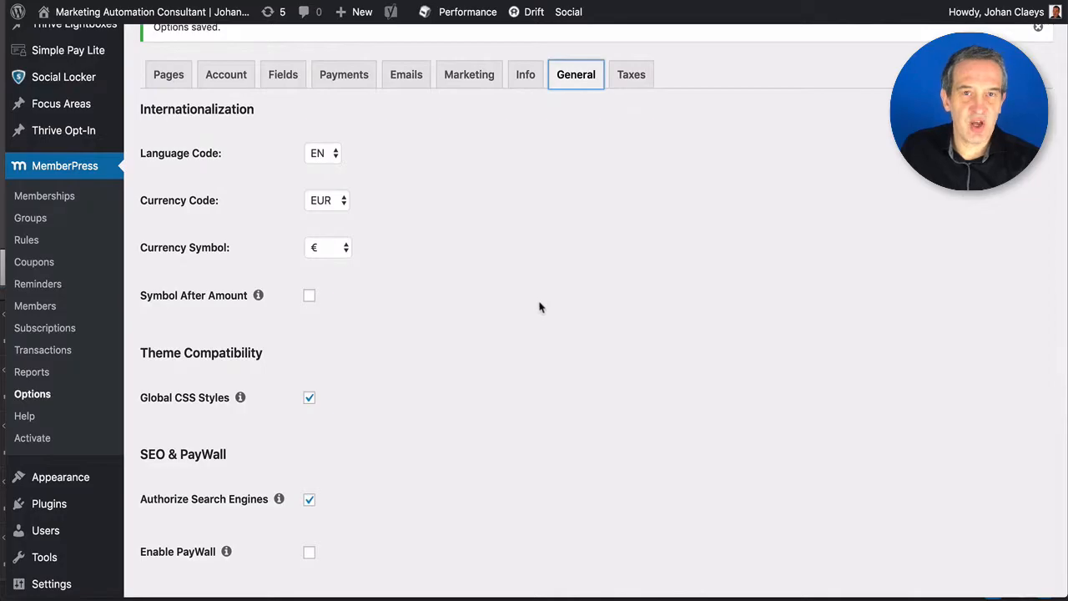
pyautogui.scroll(-1, 539, 307)
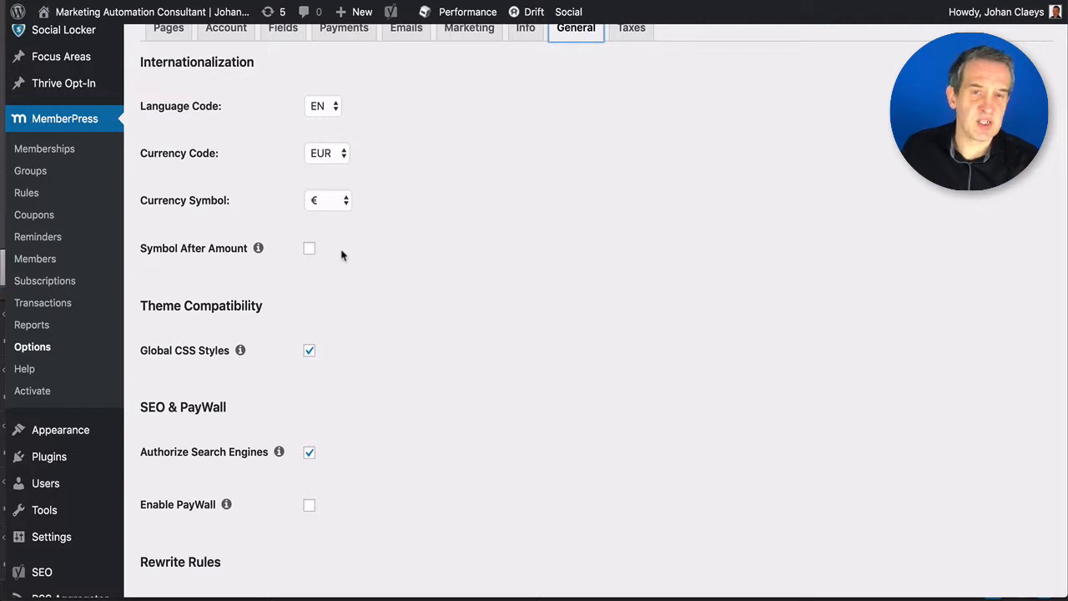
pyautogui.scroll(-1, 353, 255)
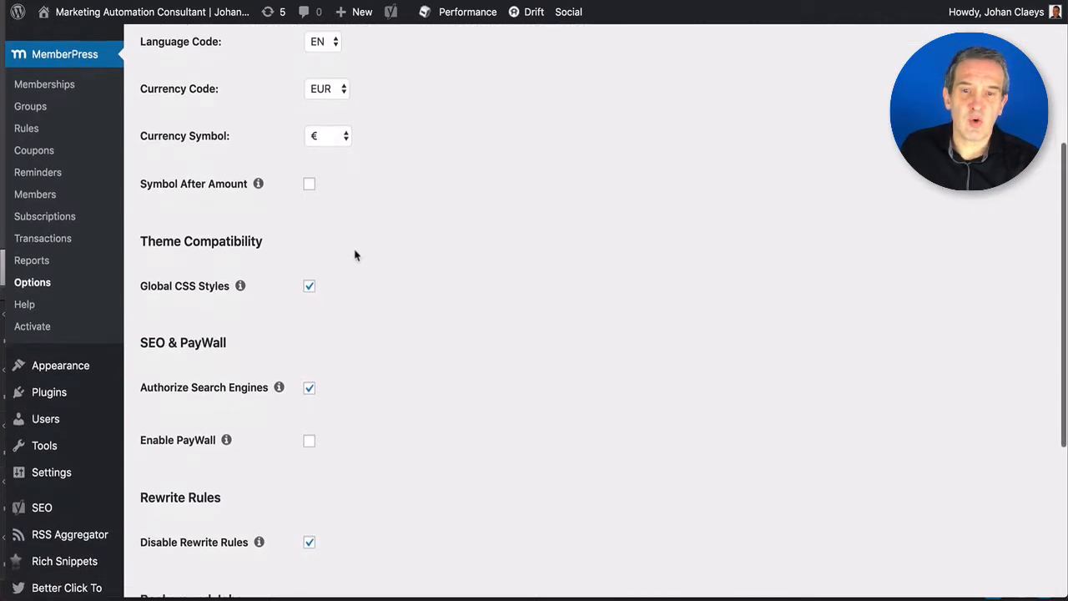
pyautogui.scroll(-4, 355, 255)
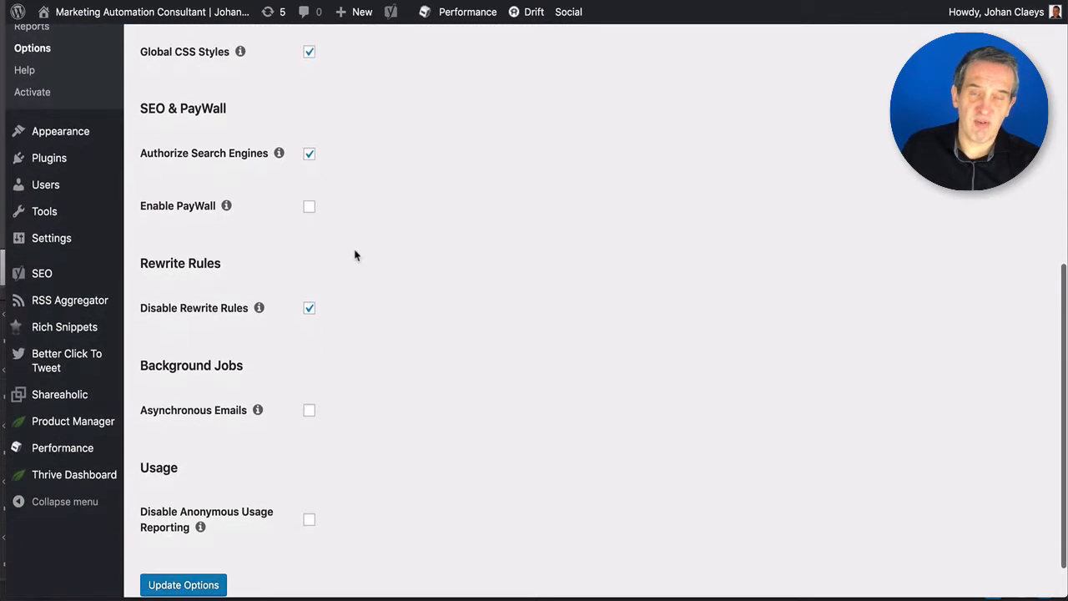
pyautogui.scroll(-2, 354, 254)
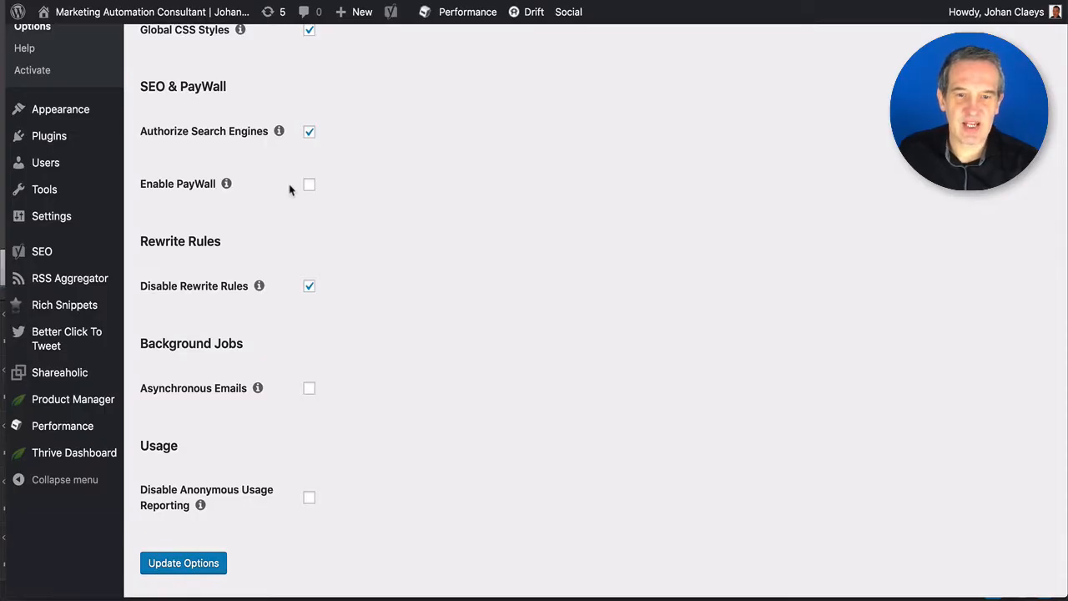
pyautogui.click(308, 185)
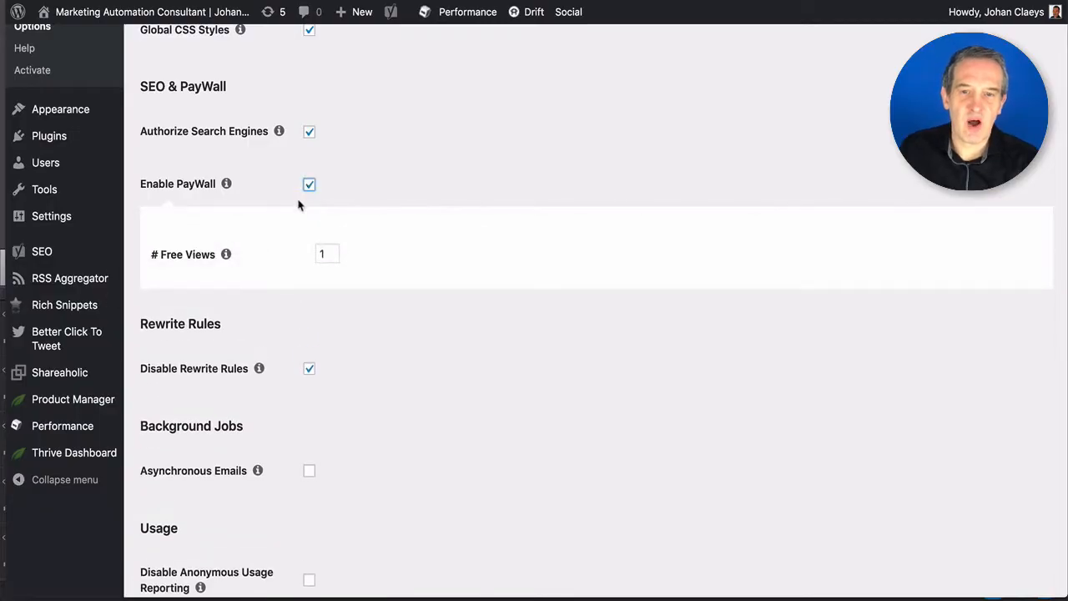
pyautogui.press('Tab')
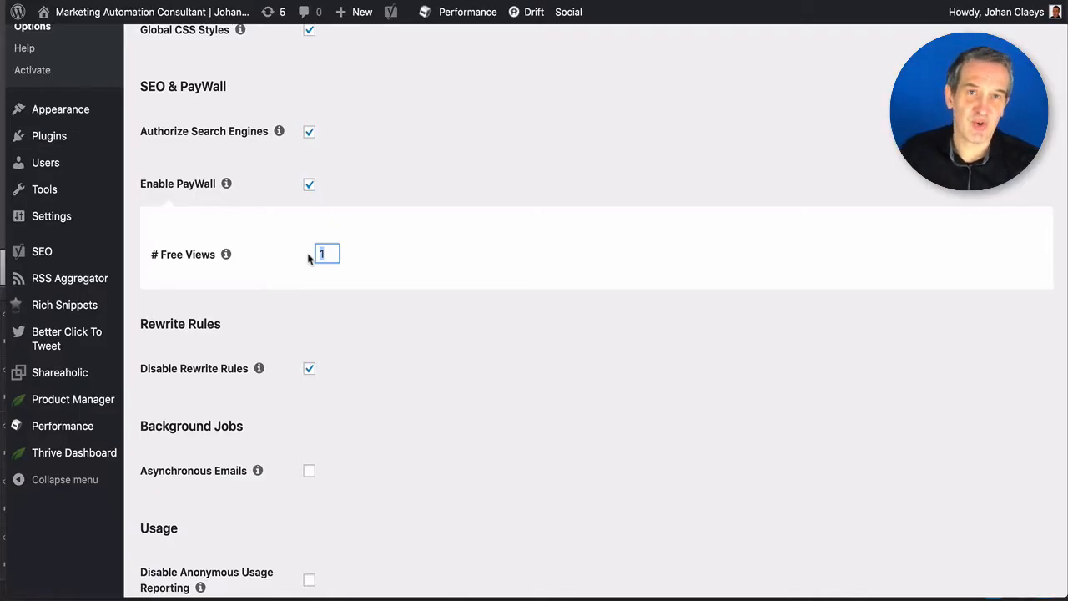
pyautogui.press('Return')
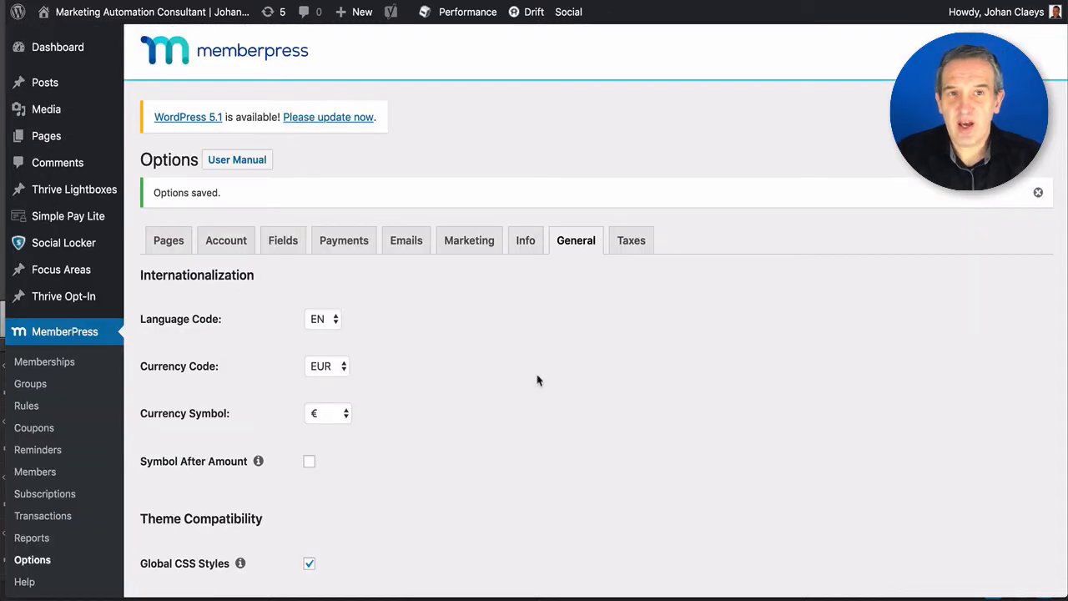
pyautogui.click(632, 241)
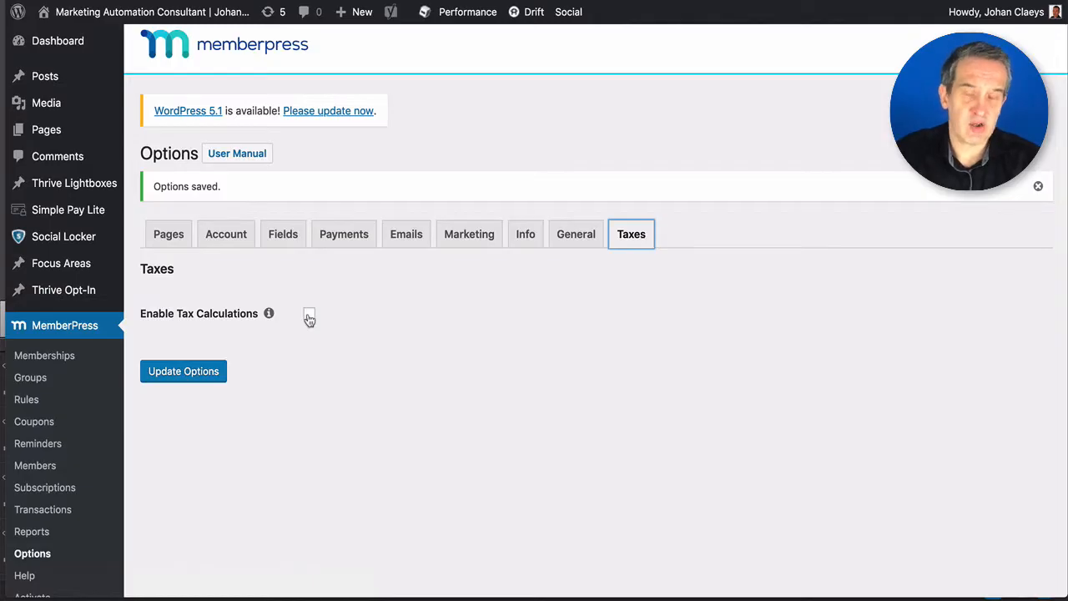
# - Enable tax calculations and keep Belgium as the merchant VAT country
pyautogui.click(308, 317)
pyautogui.scroll(-2, 438, 371)
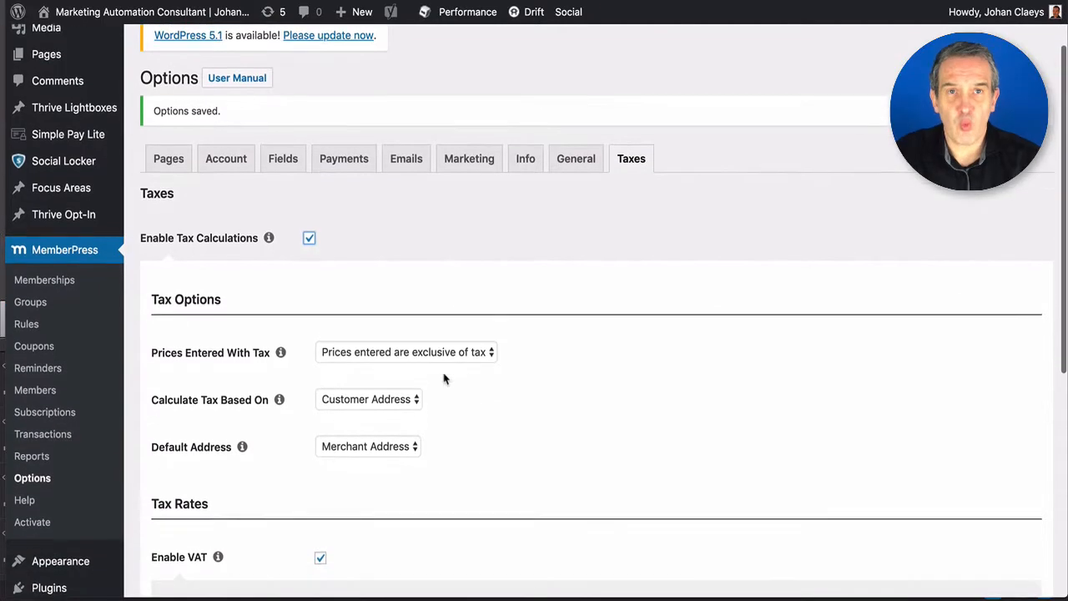
pyautogui.scroll(-3, 443, 380)
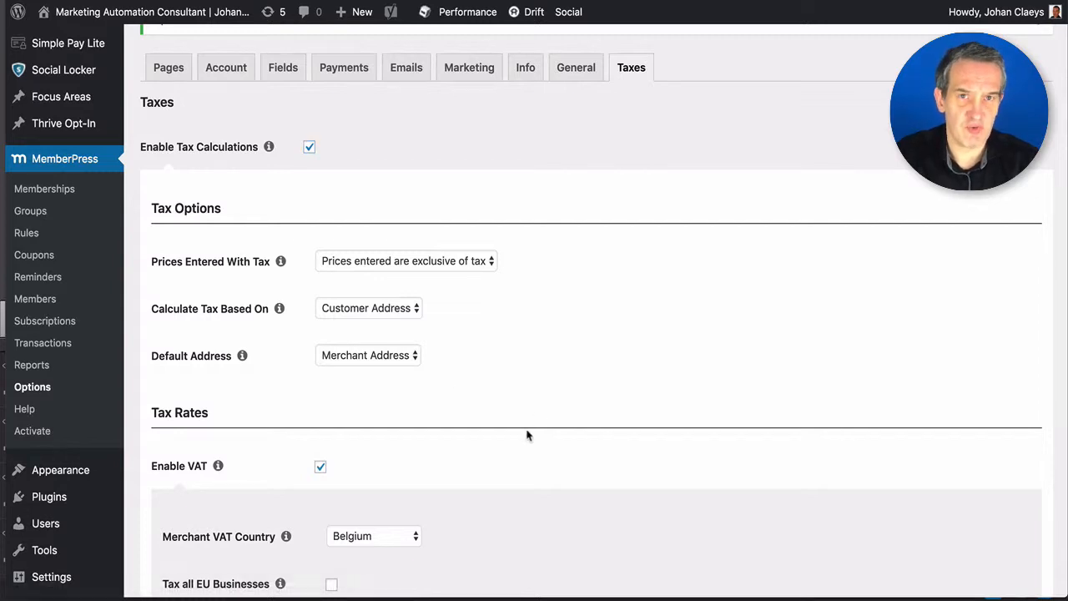
pyautogui.scroll(-1, 367, 413)
pyautogui.scroll(-5, 517, 406)
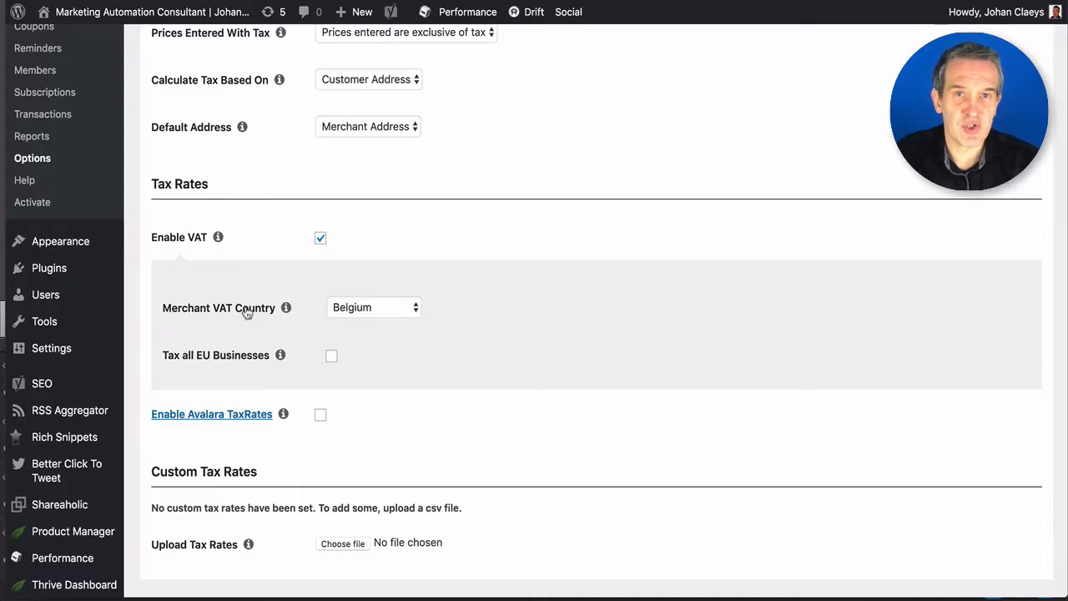
pyautogui.click(367, 310)
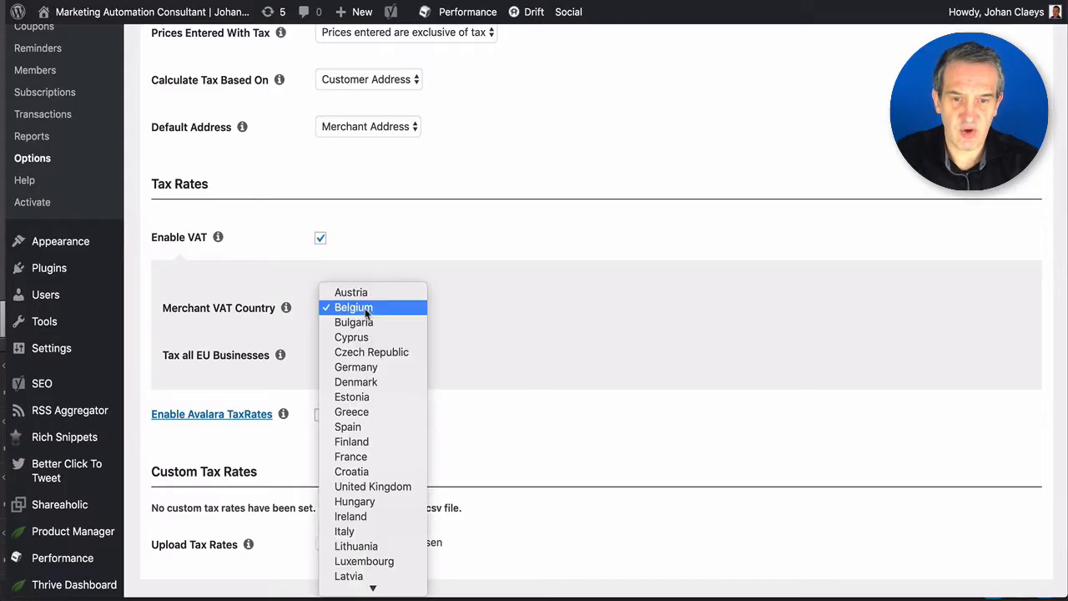
pyautogui.click(544, 362)
pyautogui.scroll(-2, 328, 286)
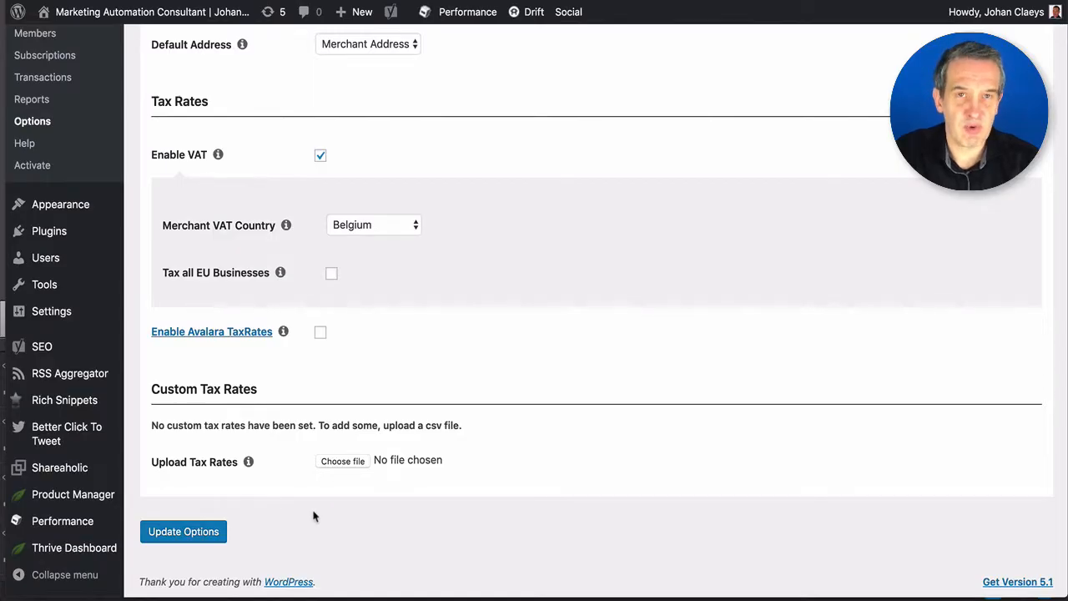
pyautogui.scroll(5, 288, 499)
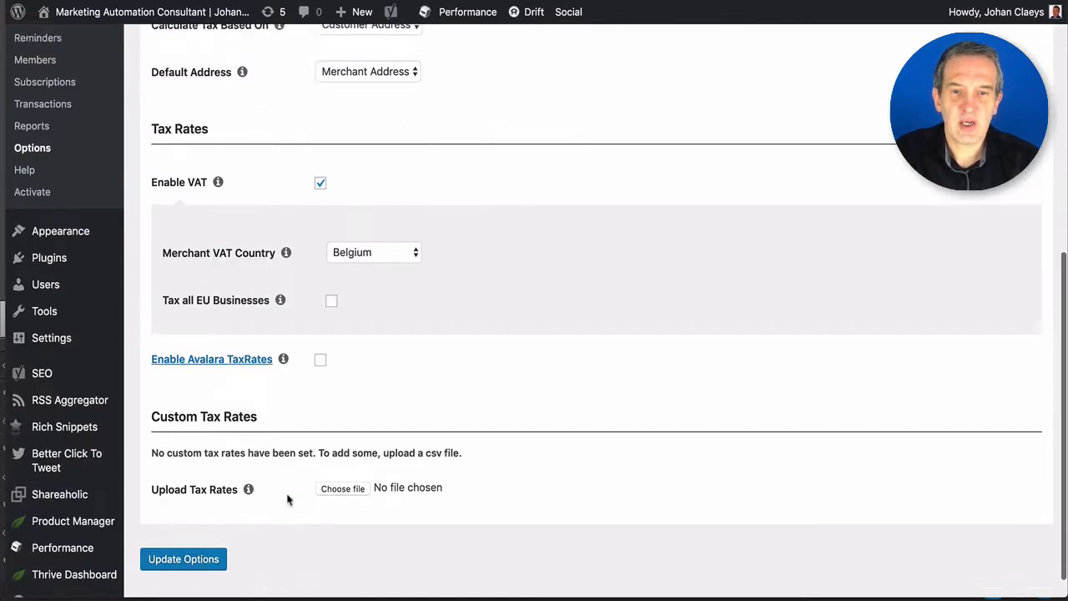
pyautogui.scroll(2, 289, 499)
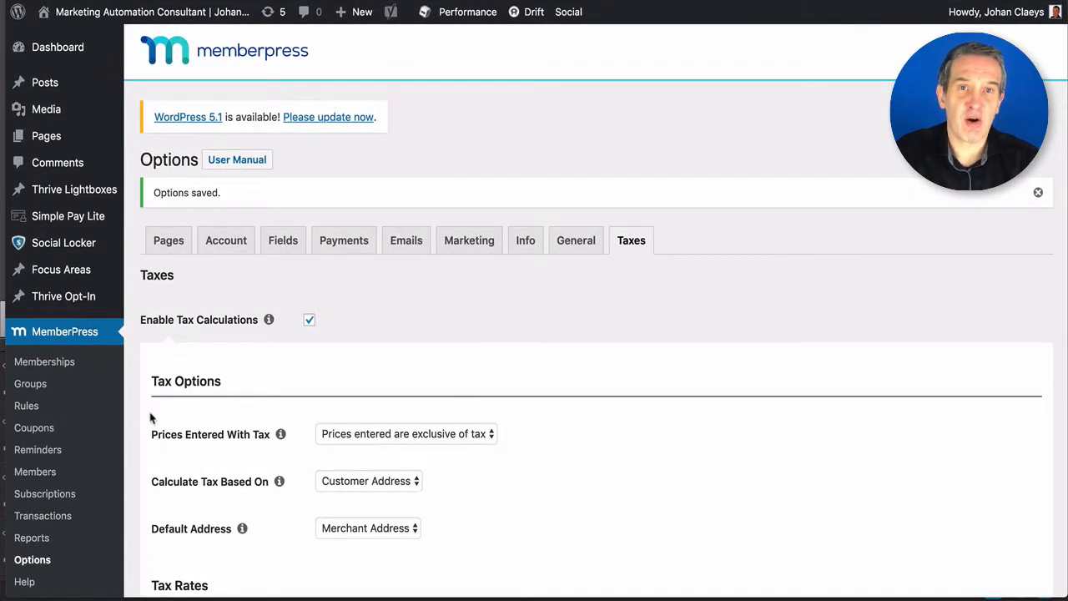
# - Open the 'Checkout - Build your own Campaign Stepping Stones' membership for editing
pyautogui.click(57, 367)
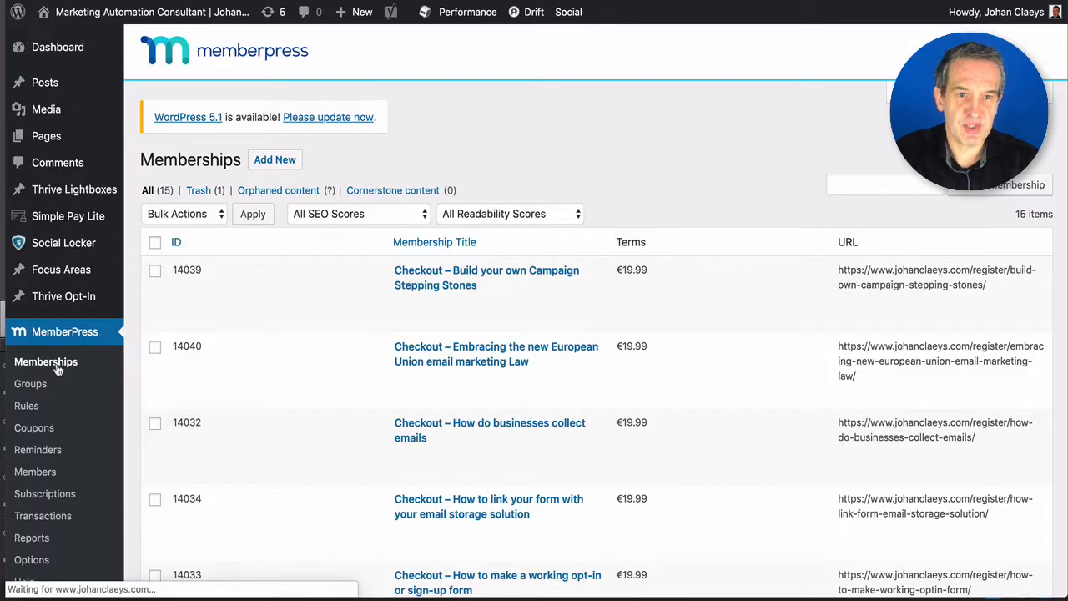
pyautogui.moveTo(400, 325)
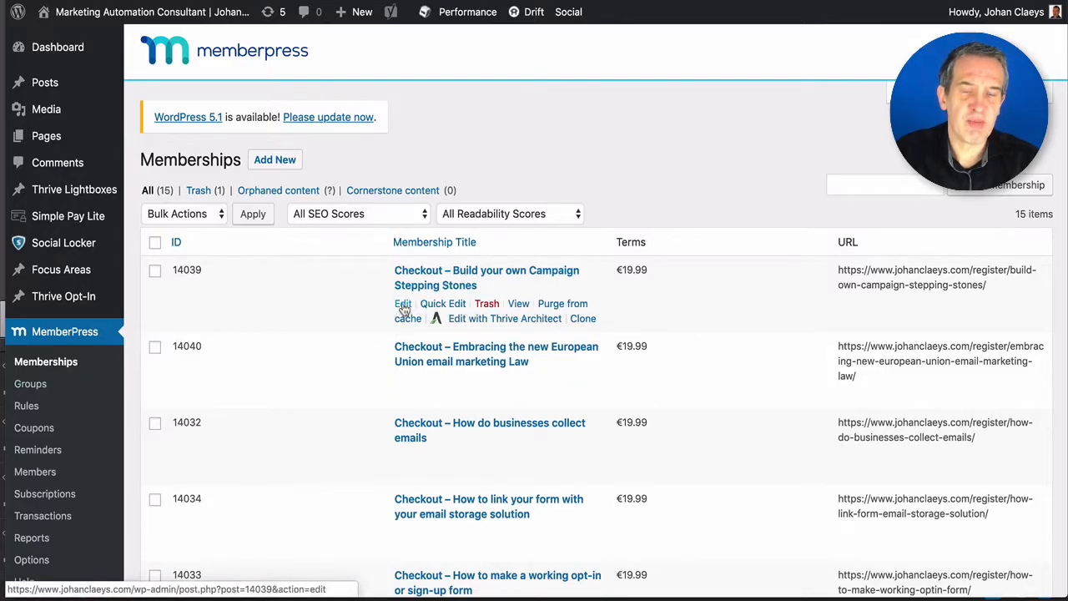
pyautogui.click(403, 305)
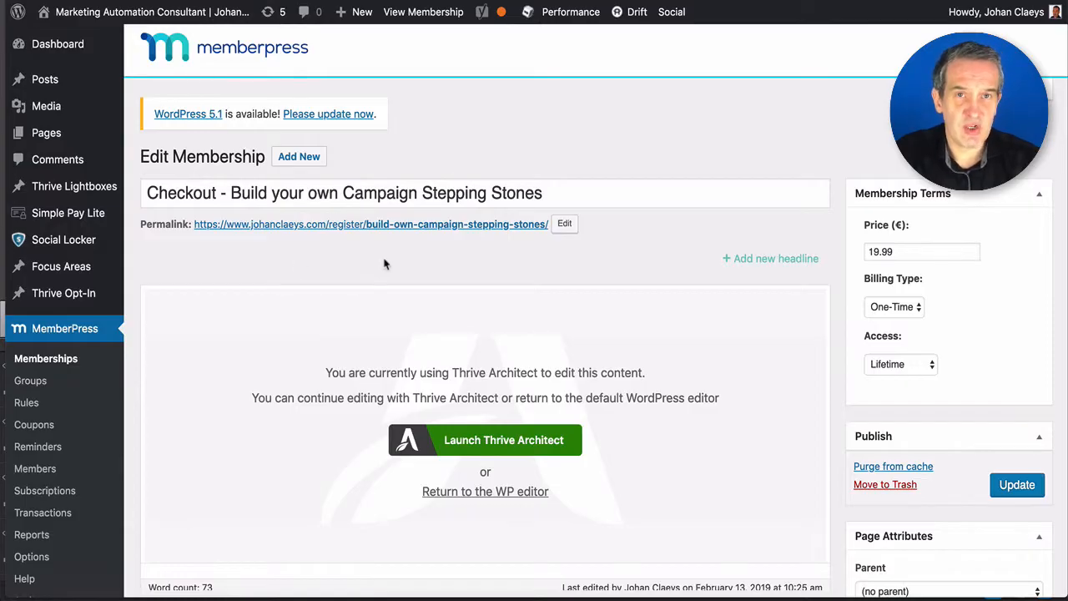
# - Change the €19.99 membership's billing type to Recurring with an Every 3 Months interval
pyautogui.click(907, 254)
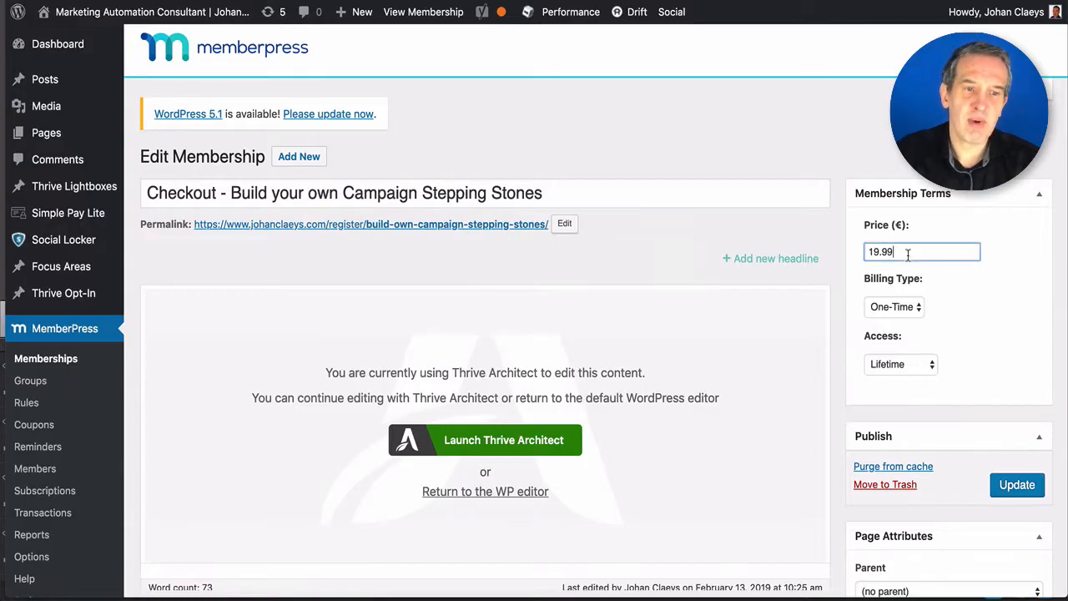
pyautogui.click(977, 309)
pyautogui.click(909, 308)
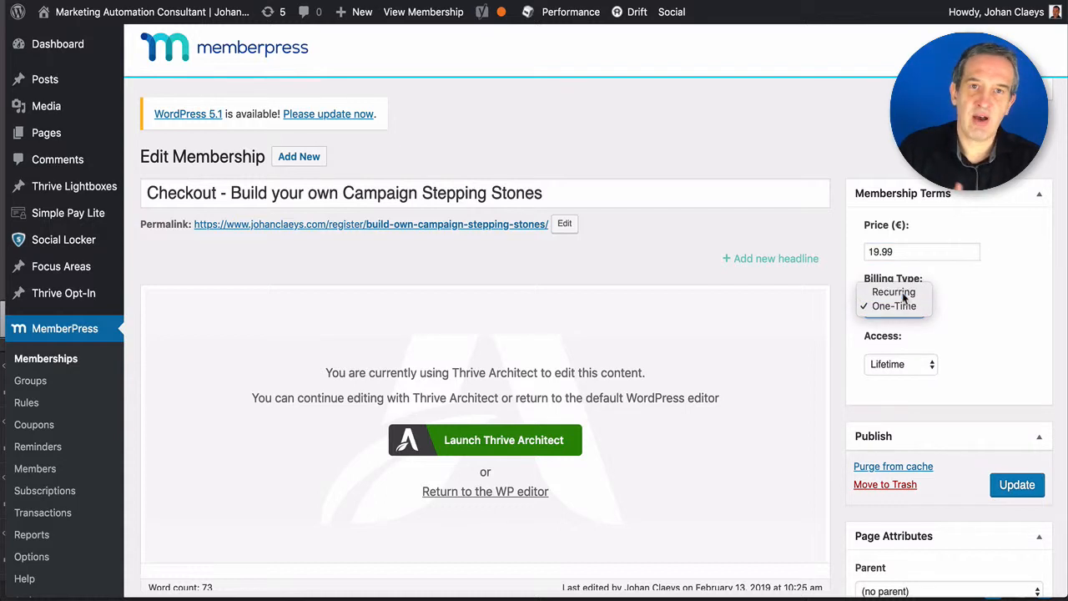
pyautogui.click(896, 292)
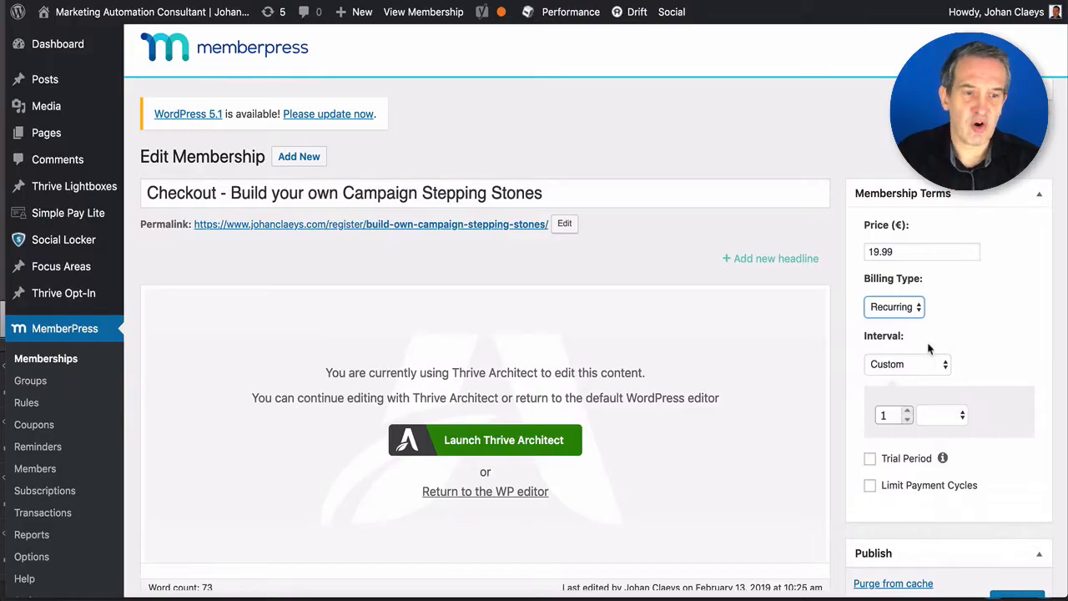
pyautogui.click(905, 365)
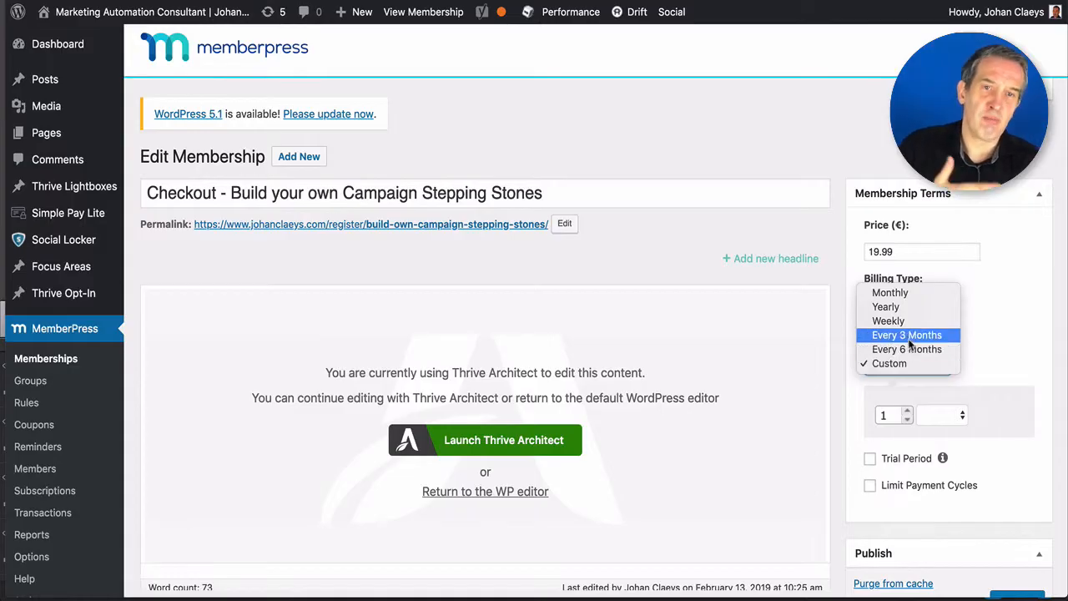
pyautogui.click(907, 335)
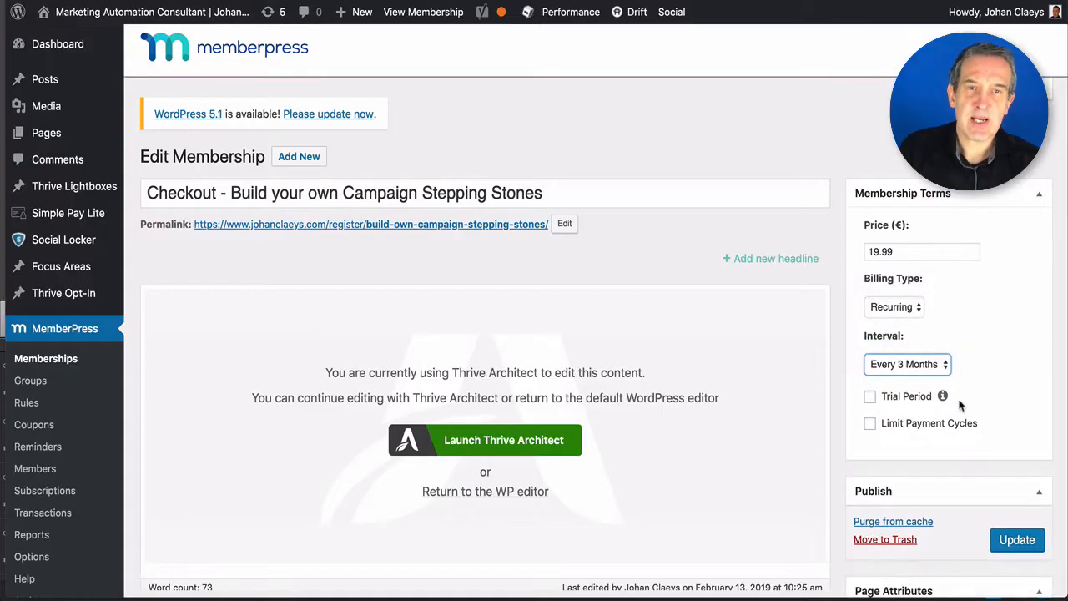
# - Add a 7-day trial period costing €1
pyautogui.click(870, 397)
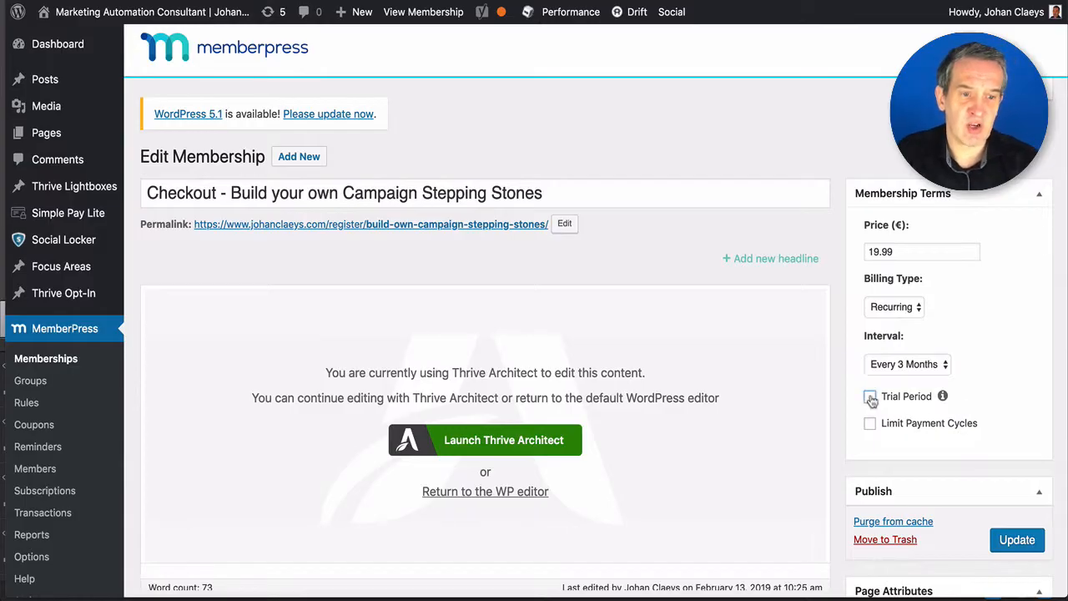
pyautogui.scroll(-3, 940, 455)
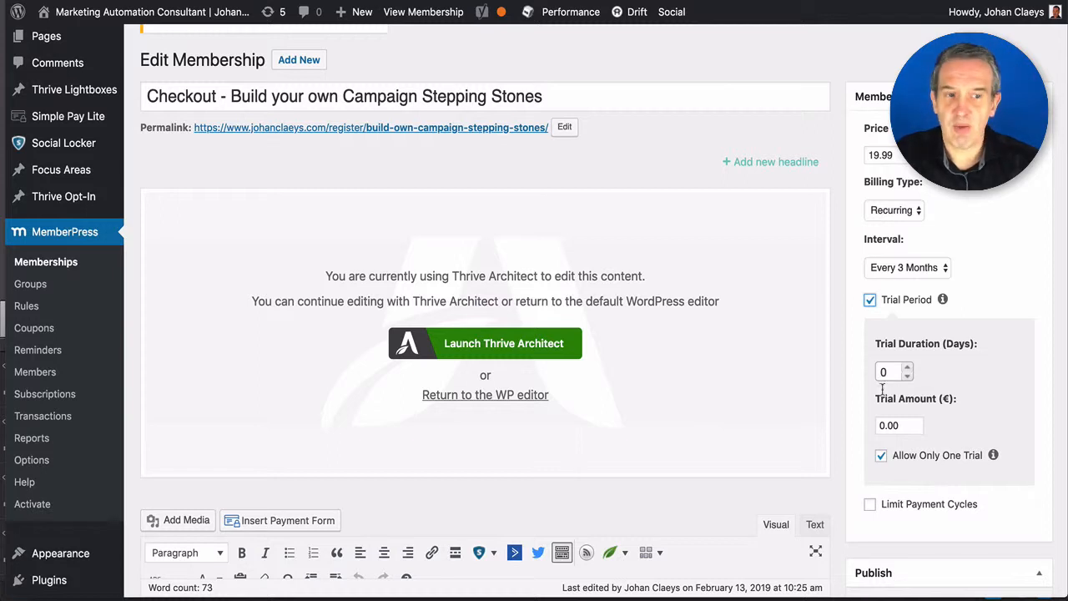
pyautogui.doubleClick(891, 430)
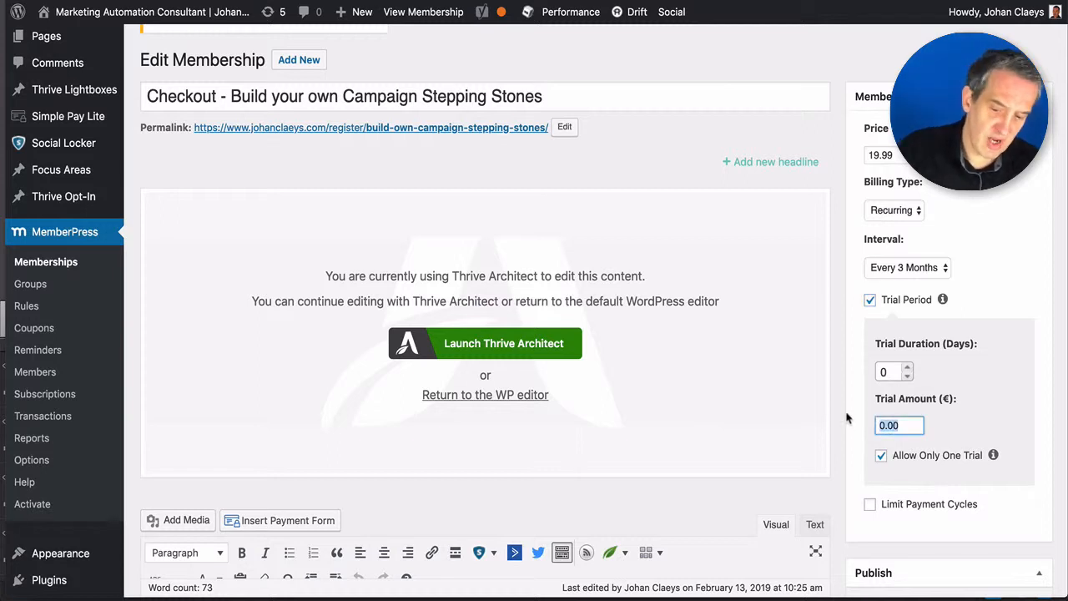
pyautogui.write('1')
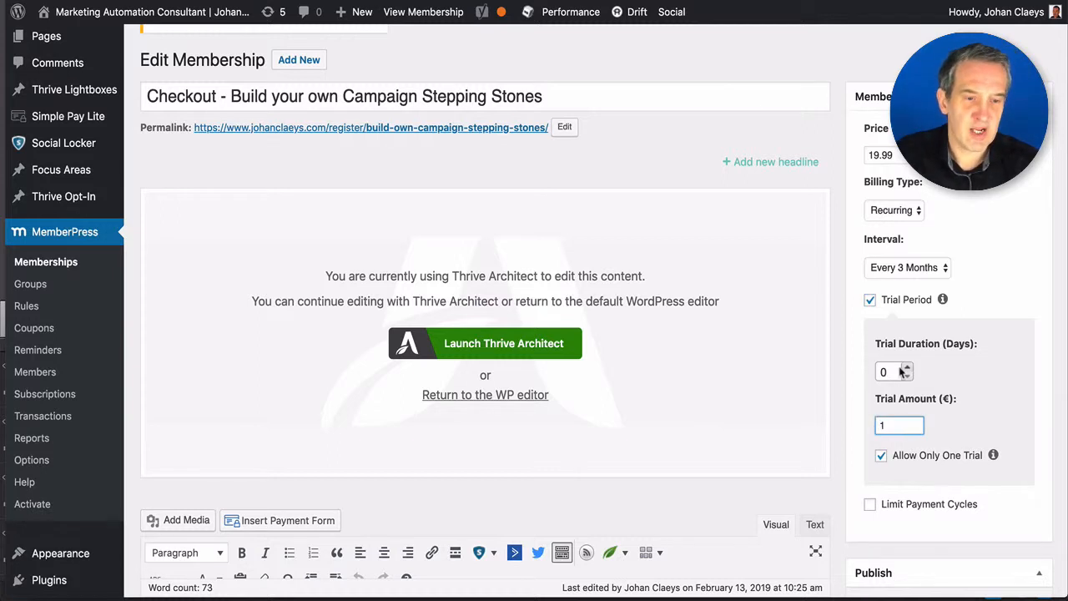
pyautogui.doubleClick(880, 373)
pyautogui.write('7')
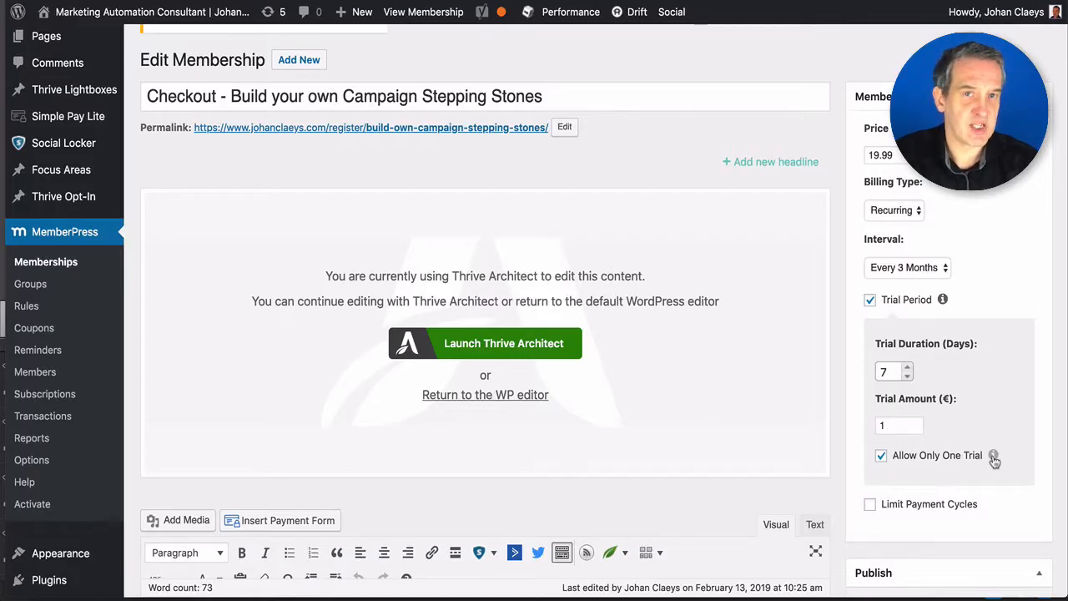
# - Limit billing to 2 payment cycles with access expiring afterwards, then untick the trial
pyautogui.click(924, 505)
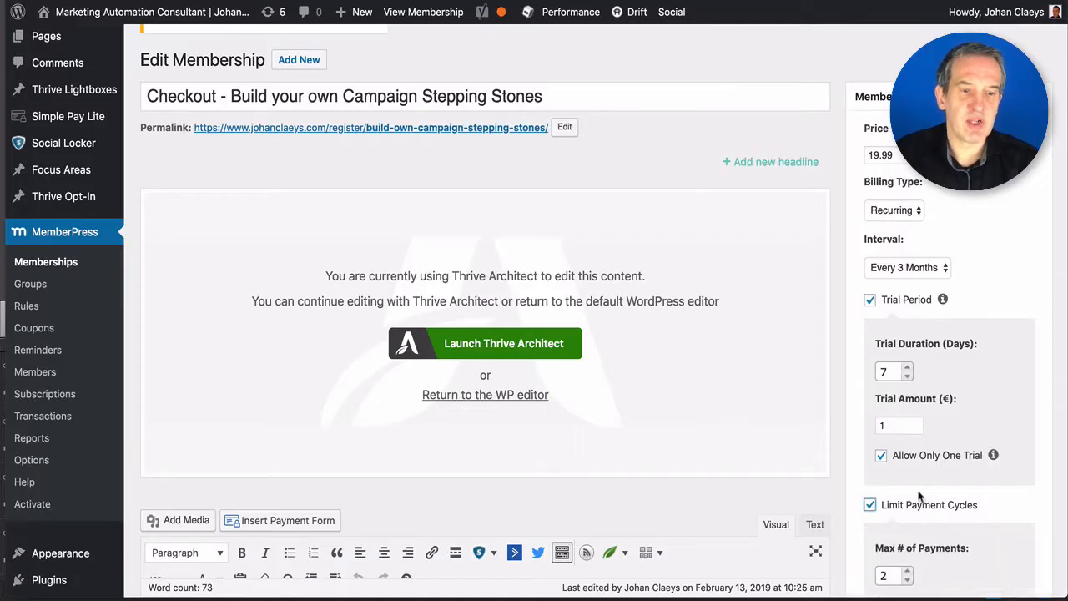
pyautogui.scroll(-3, 921, 484)
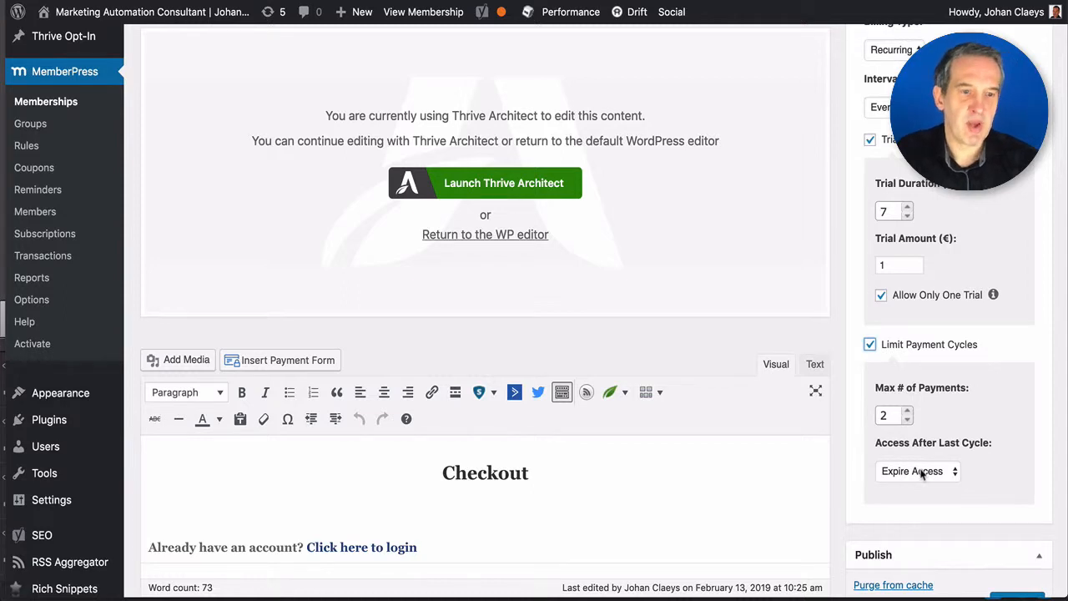
pyautogui.click(918, 470)
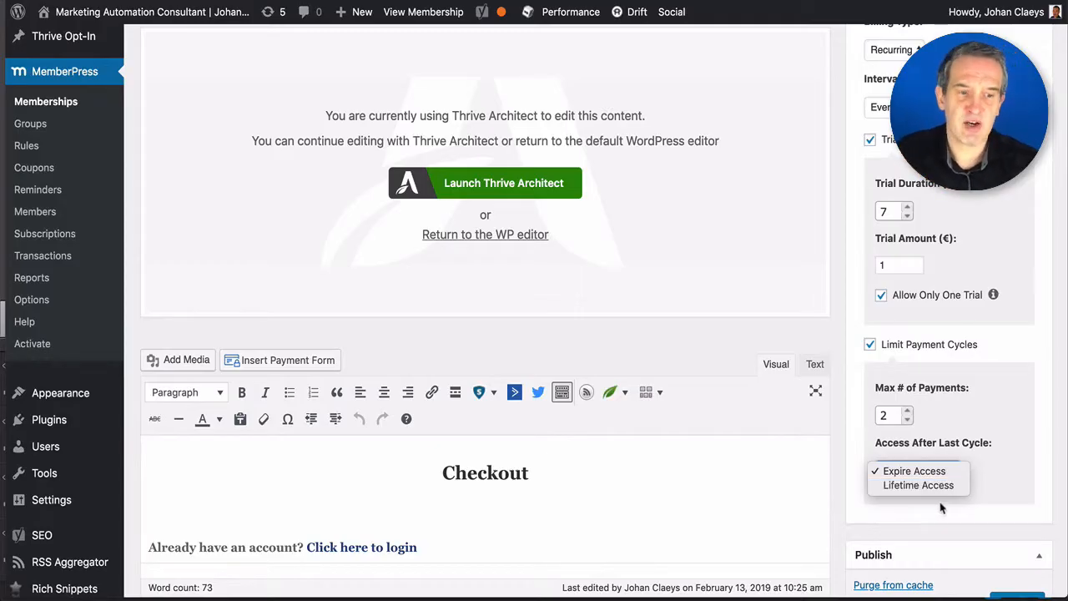
pyautogui.click(1022, 483)
pyautogui.click(870, 139)
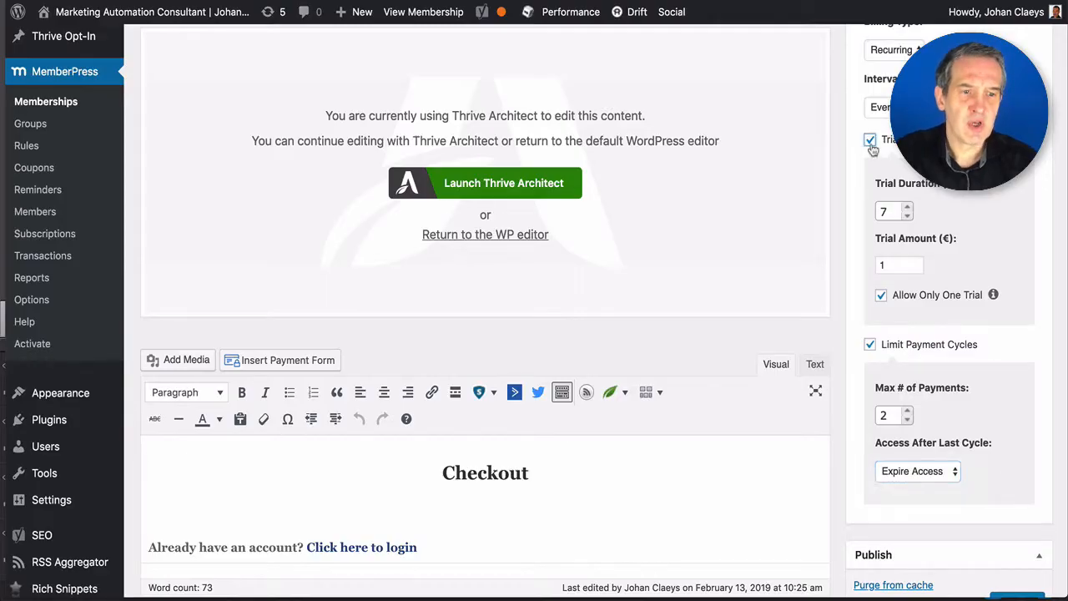
pyautogui.scroll(5, 876, 250)
# - Remove the payment-cycle limit and make the membership a one-time payment
pyautogui.click(869, 357)
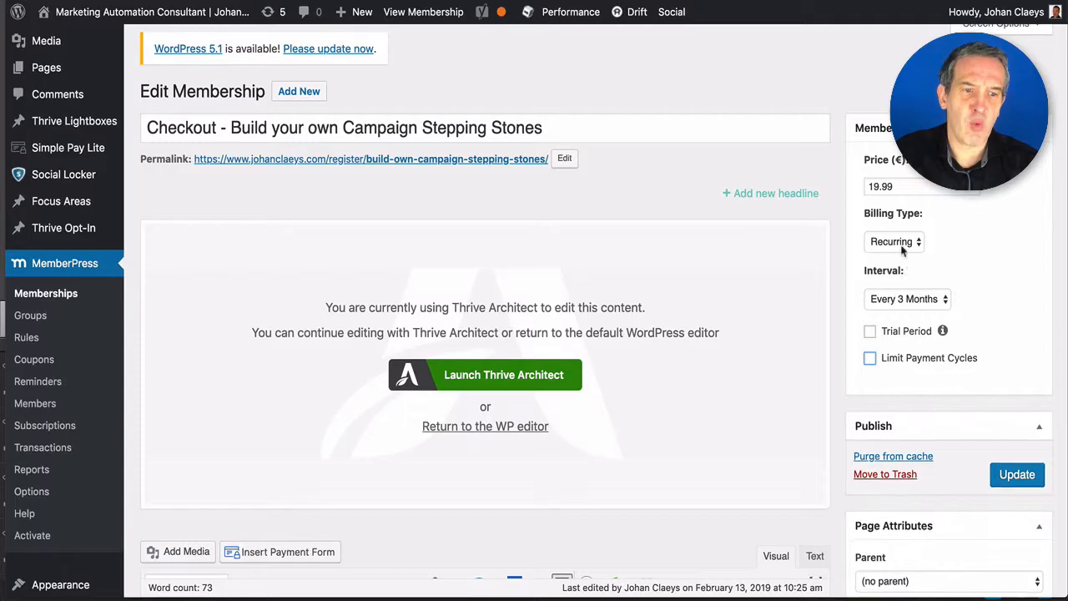
pyautogui.click(903, 243)
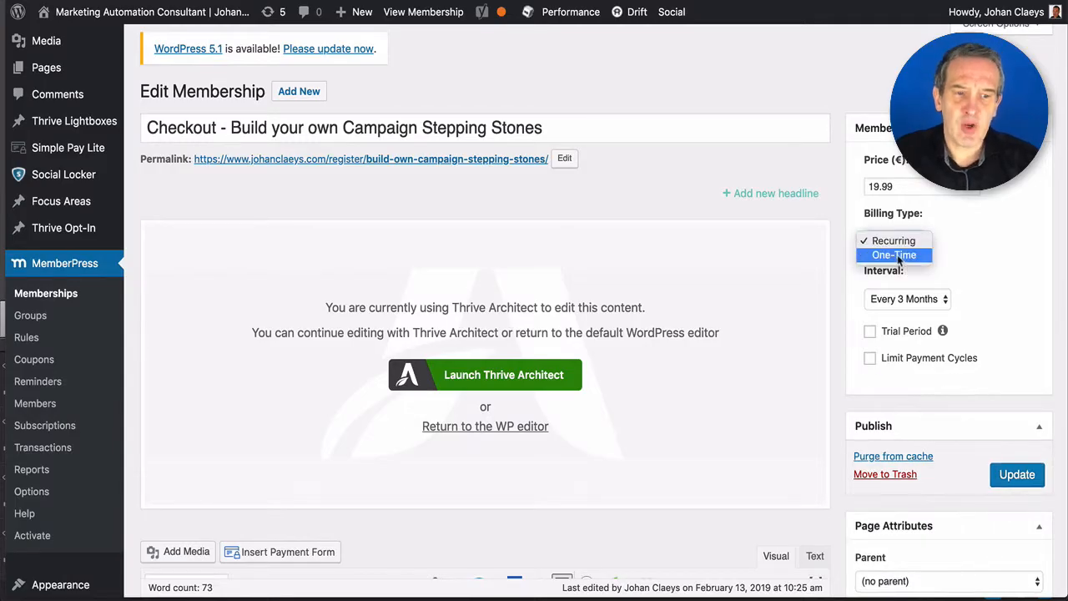
pyautogui.click(898, 255)
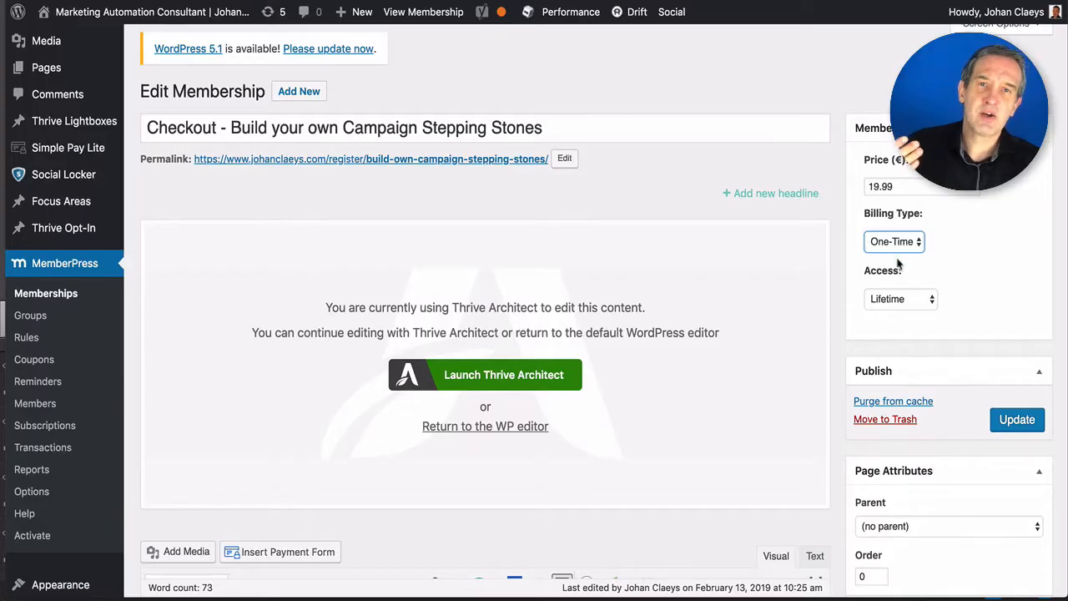
# - Try Expire and Fixed Expire access options, then settle on Lifetime access
pyautogui.click(898, 298)
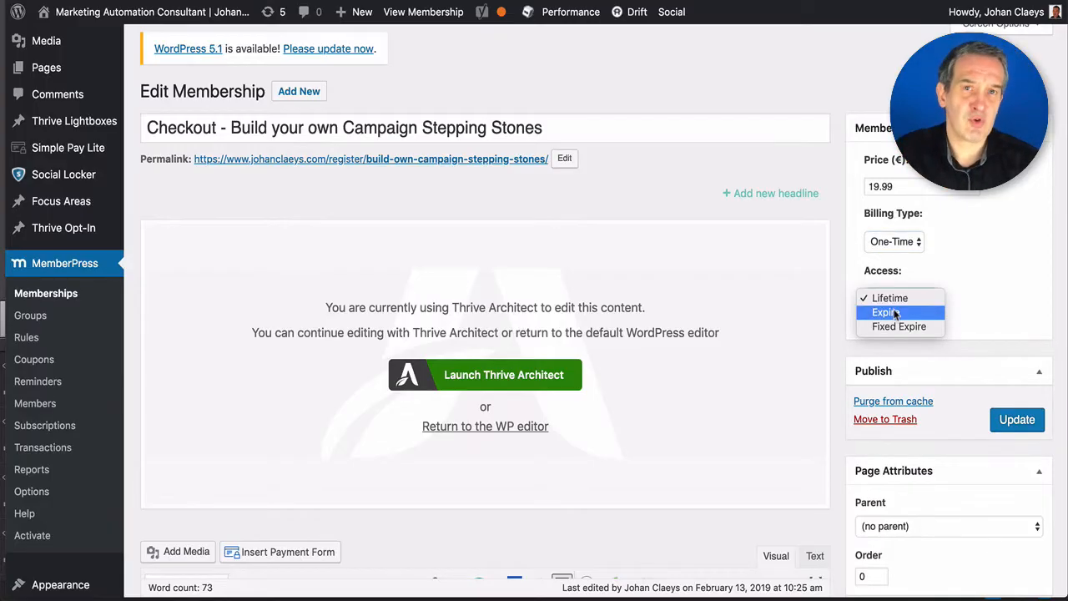
pyautogui.click(894, 312)
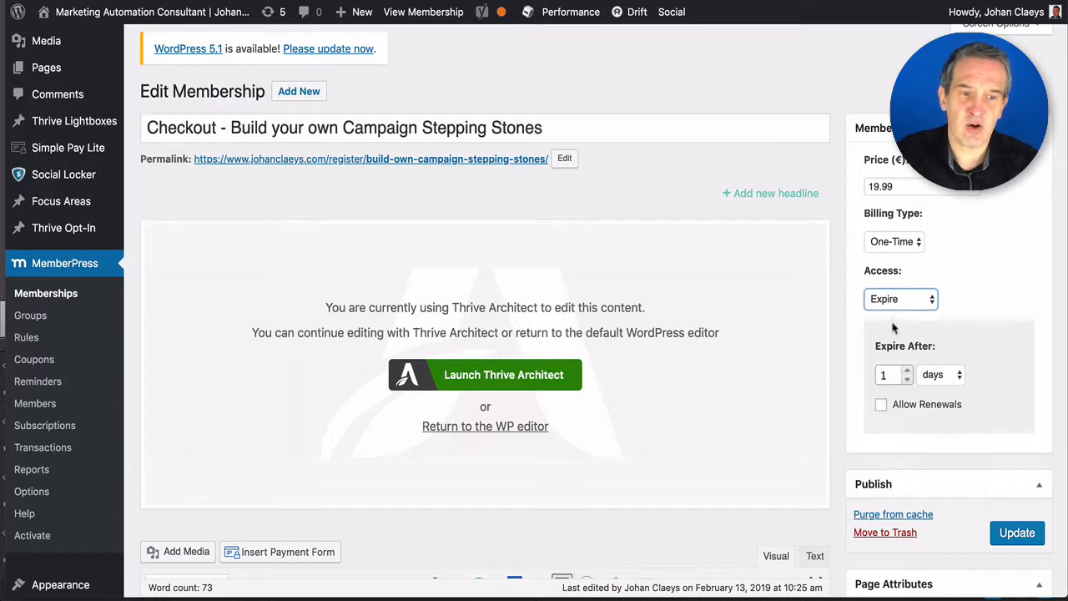
pyautogui.click(882, 406)
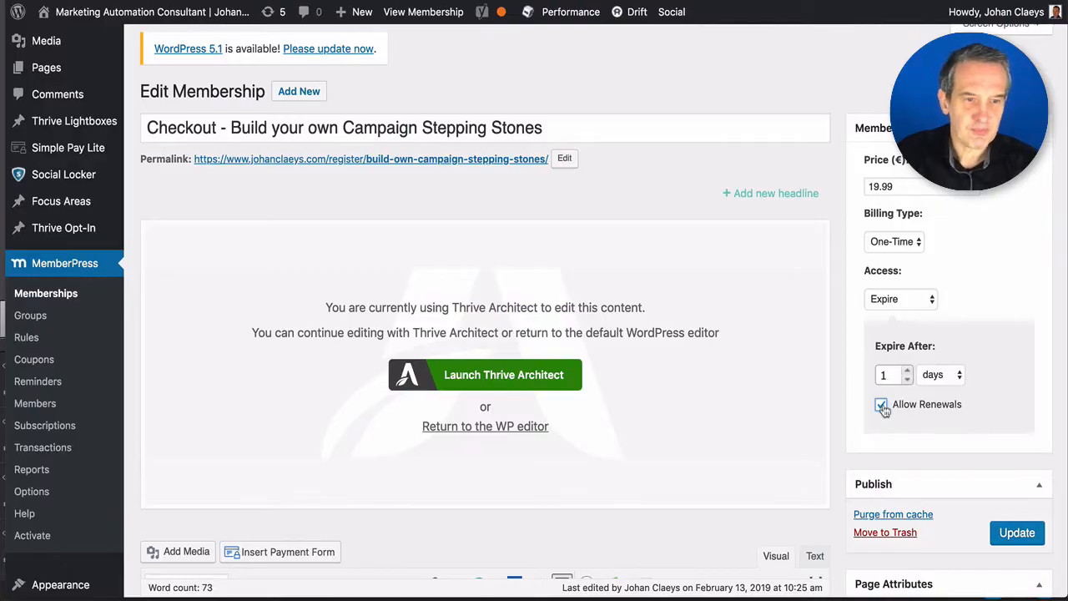
pyautogui.click(882, 406)
pyautogui.click(897, 300)
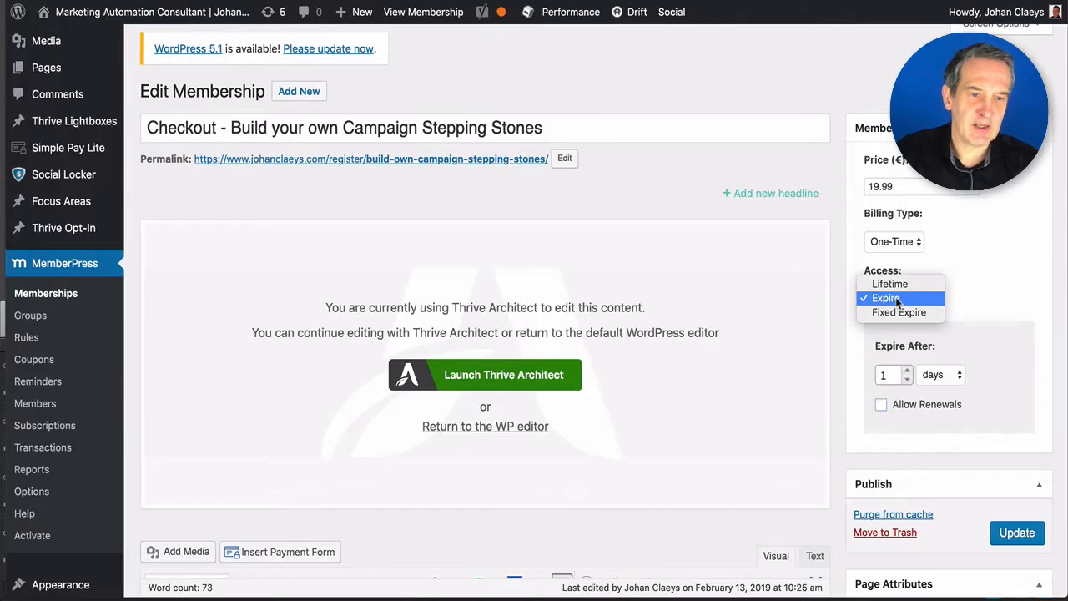
pyautogui.click(898, 312)
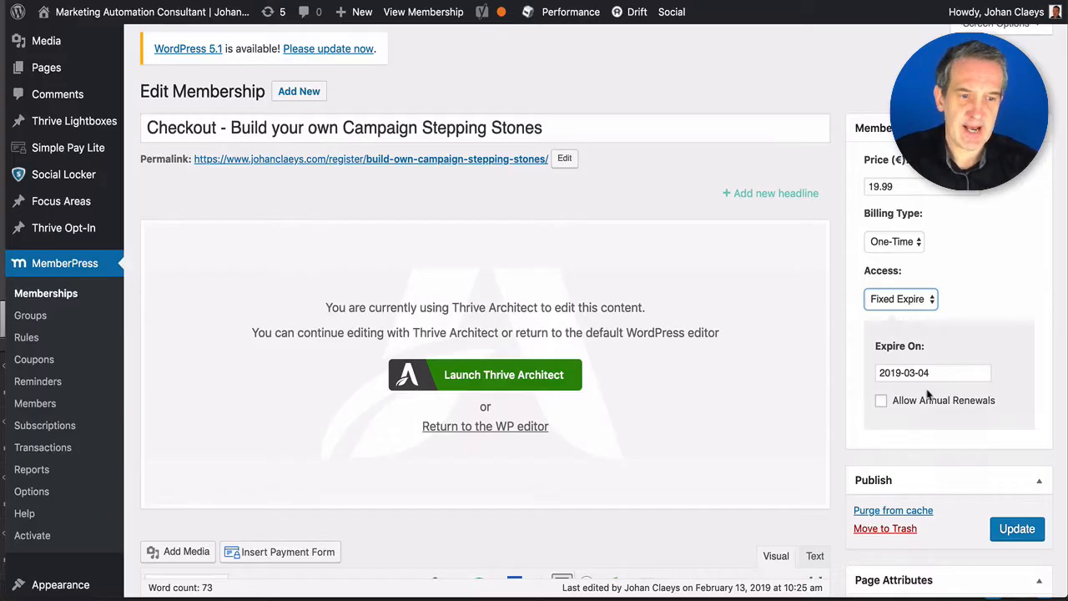
pyautogui.click(918, 301)
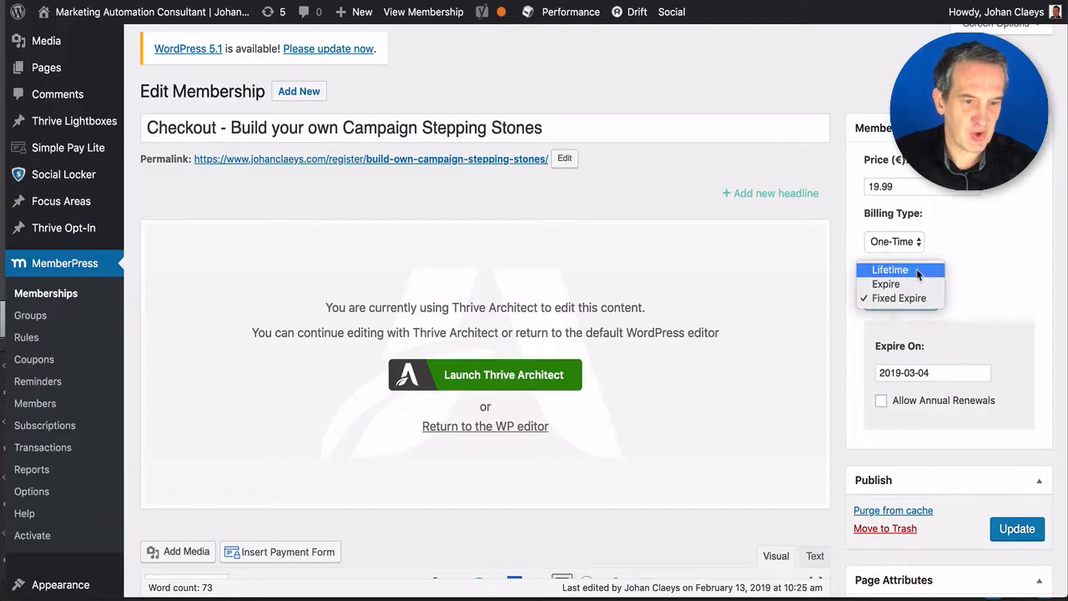
pyautogui.click(916, 271)
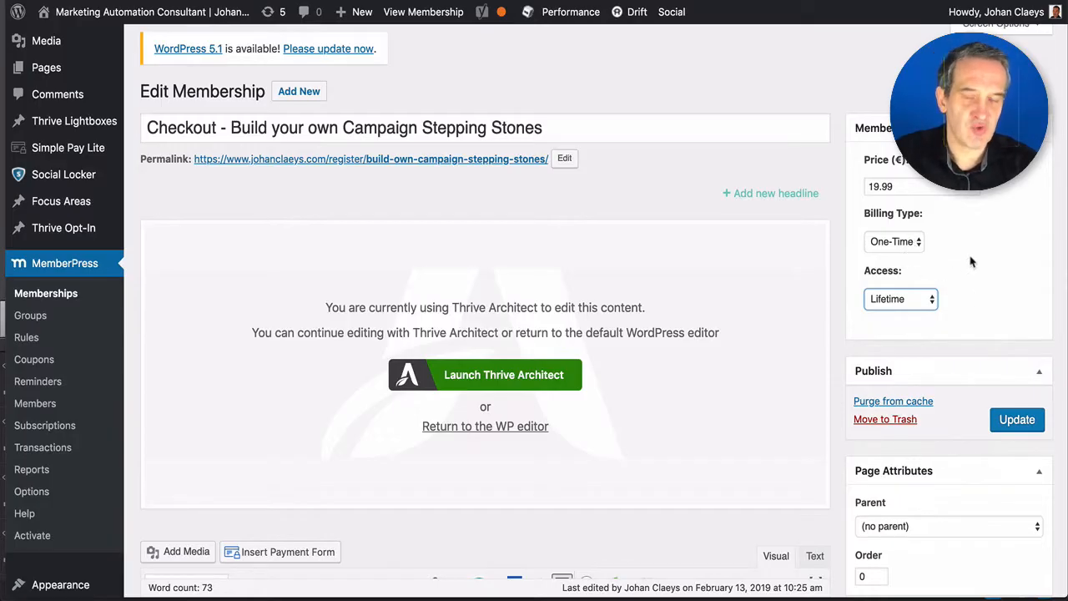
pyautogui.scroll(-1, 621, 333)
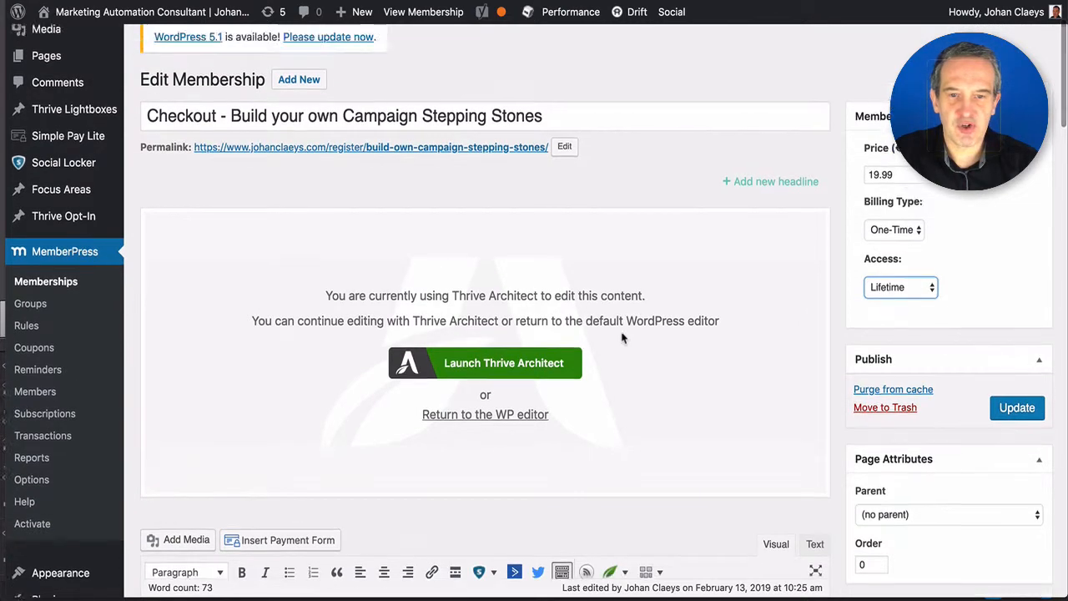
pyautogui.scroll(2, 584, 325)
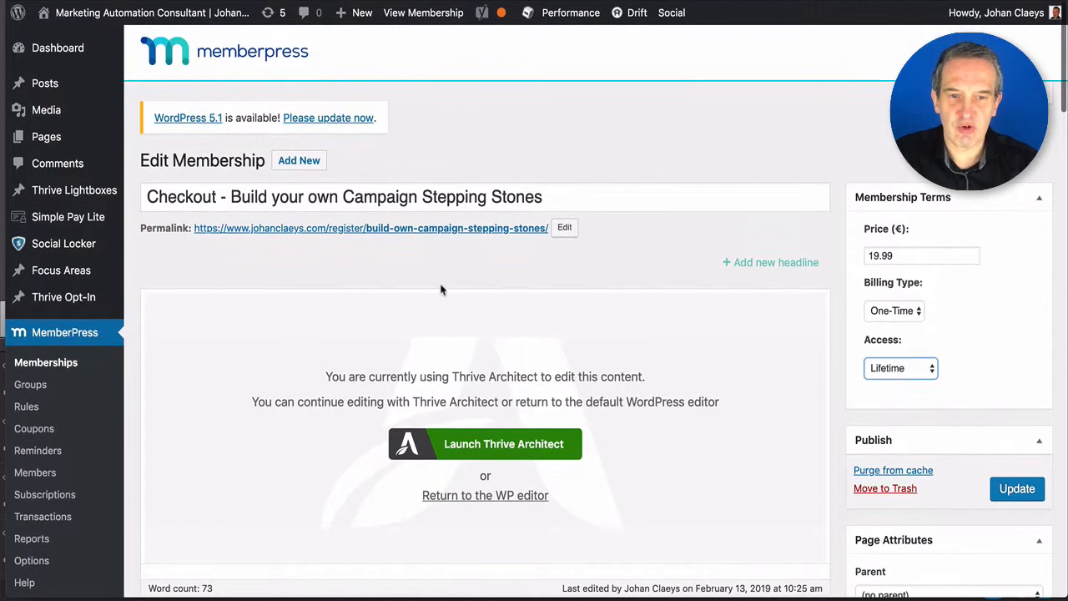
pyautogui.click(431, 235)
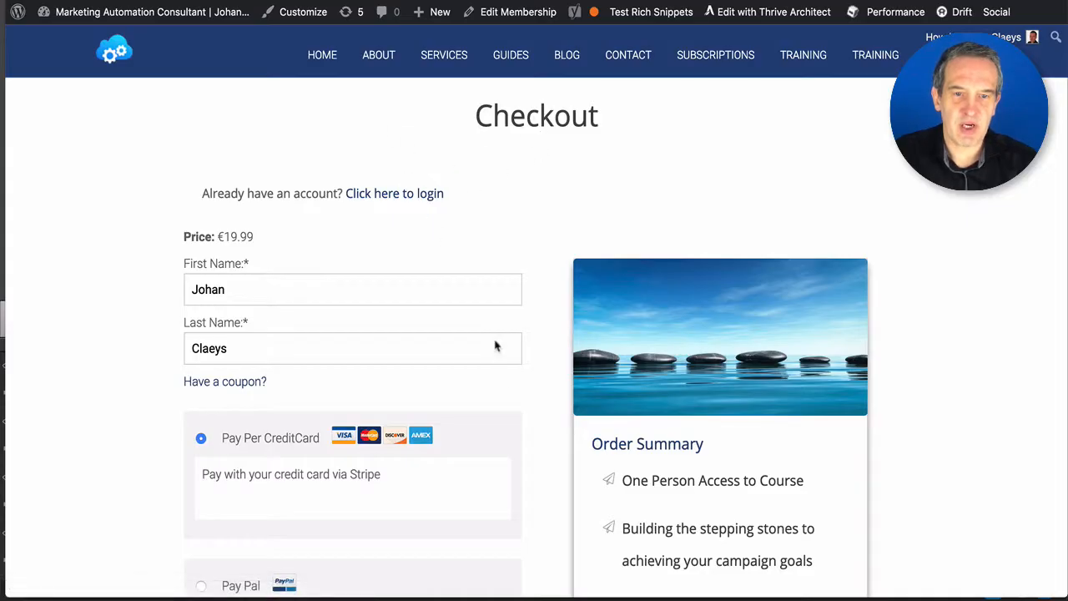
pyautogui.scroll(-5, 507, 436)
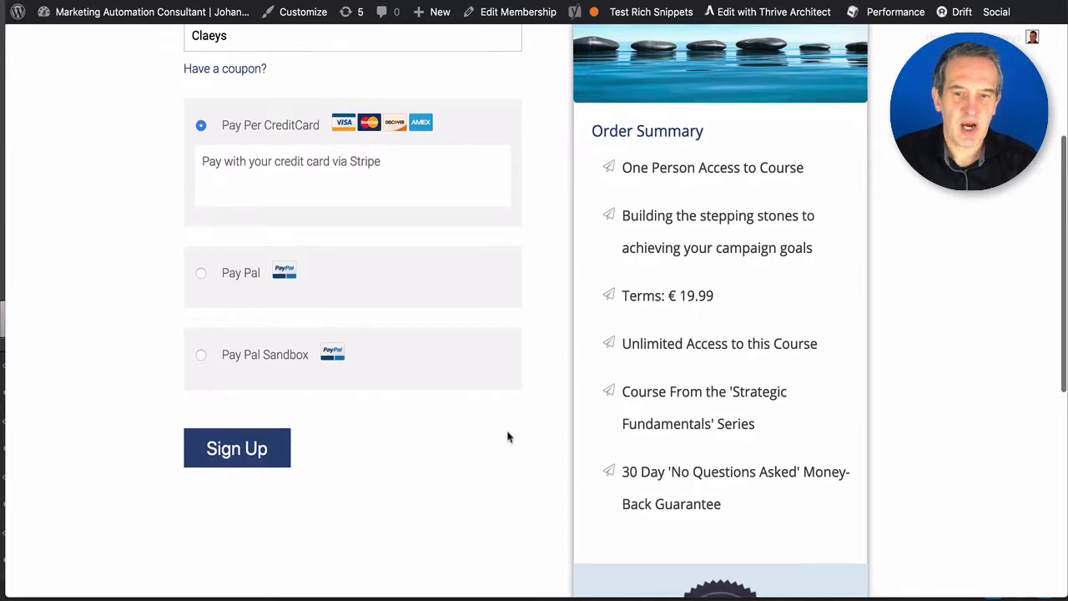
pyautogui.scroll(4, 505, 434)
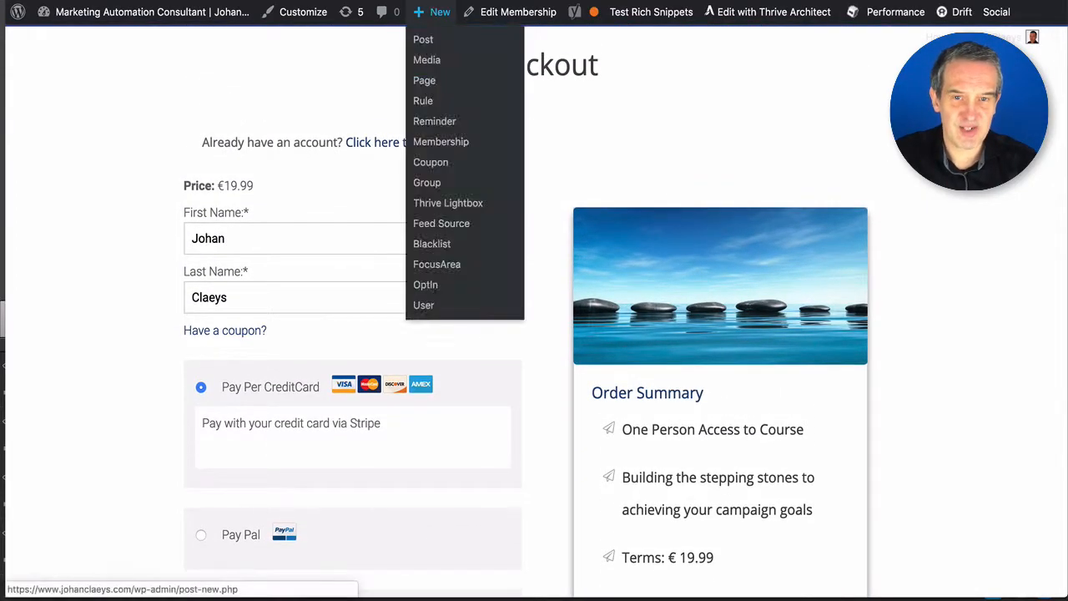
pyautogui.scroll(1, 542, 192)
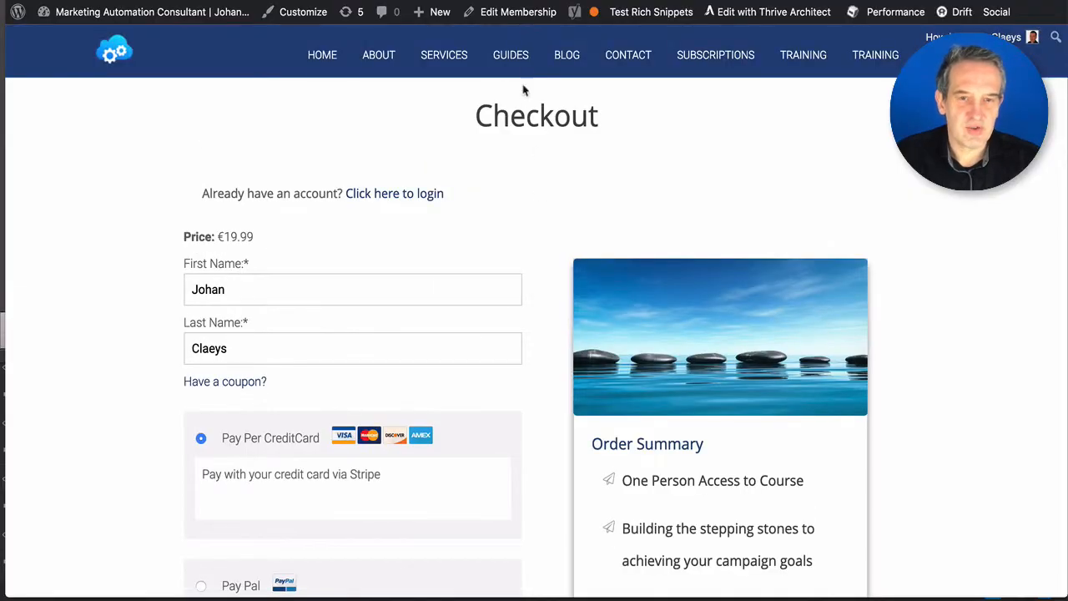
pyautogui.click(509, 13)
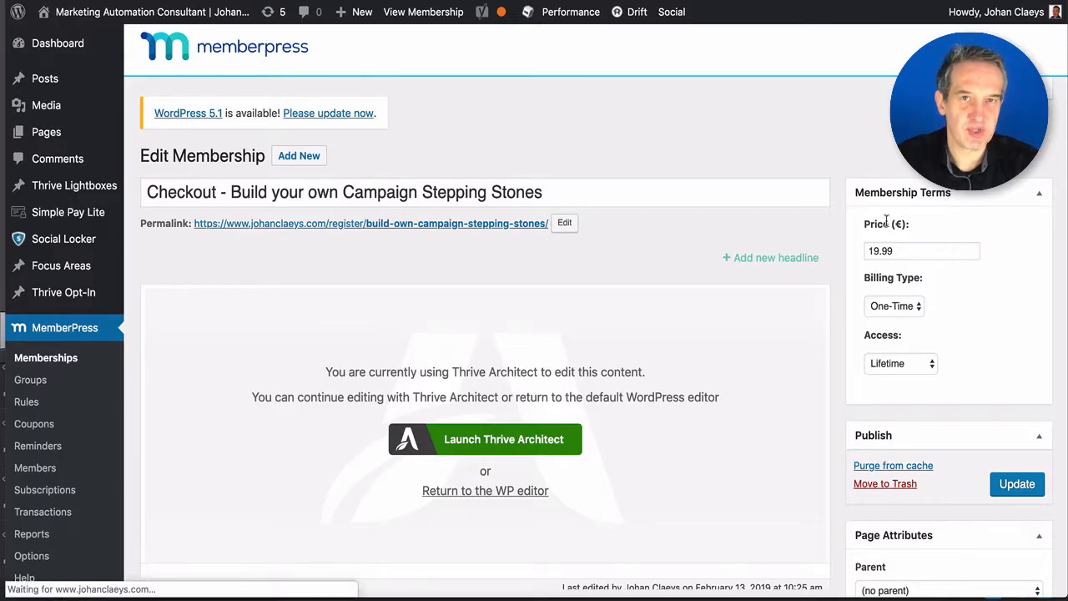
pyautogui.scroll(-5, 657, 229)
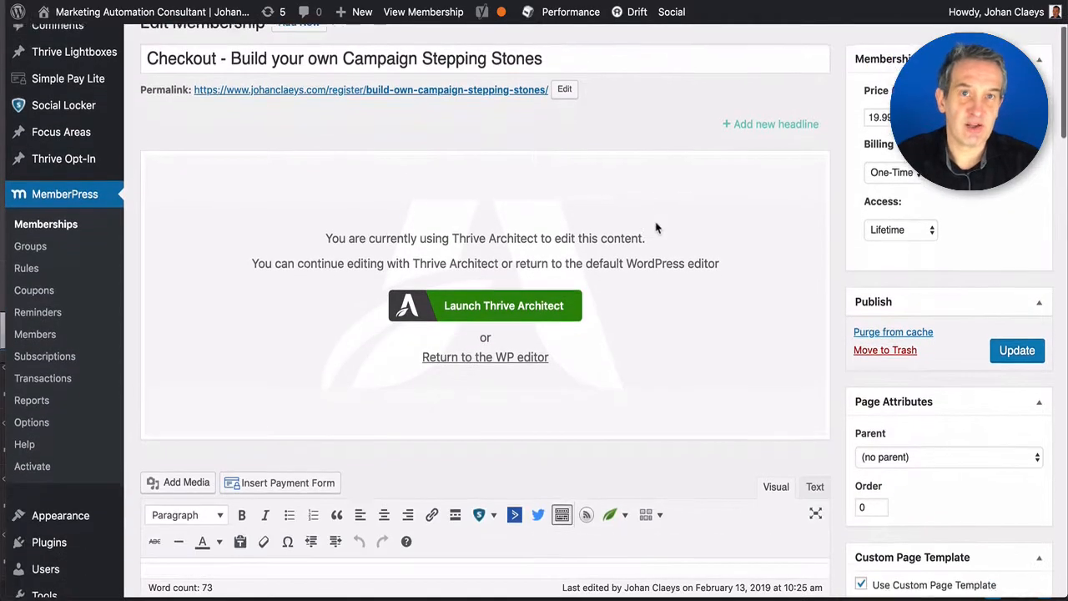
pyautogui.scroll(-15, 657, 229)
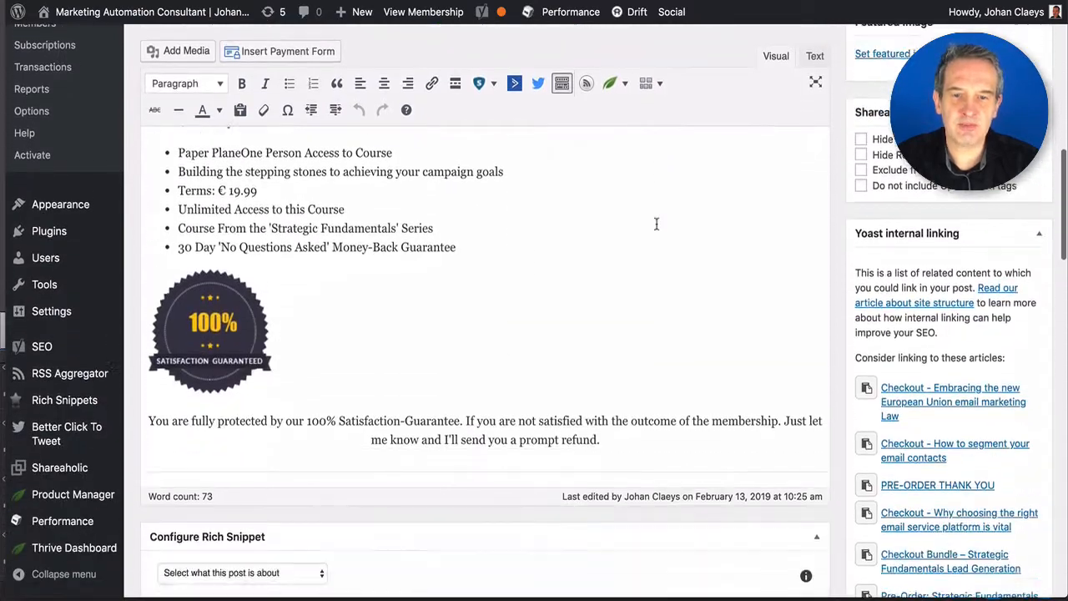
pyautogui.scroll(-18, 652, 239)
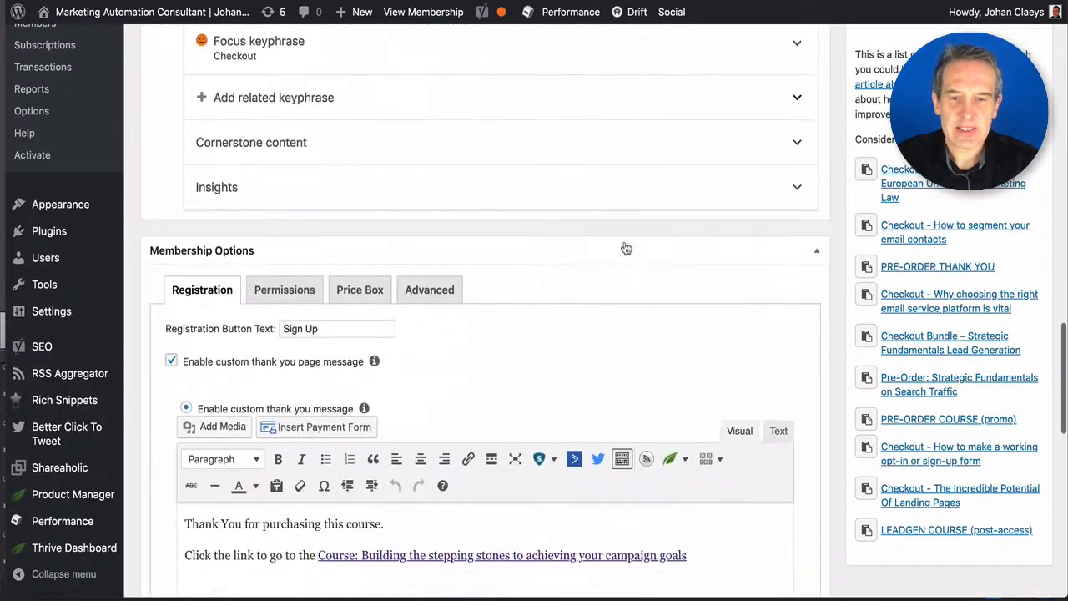
pyautogui.scroll(-1, 626, 247)
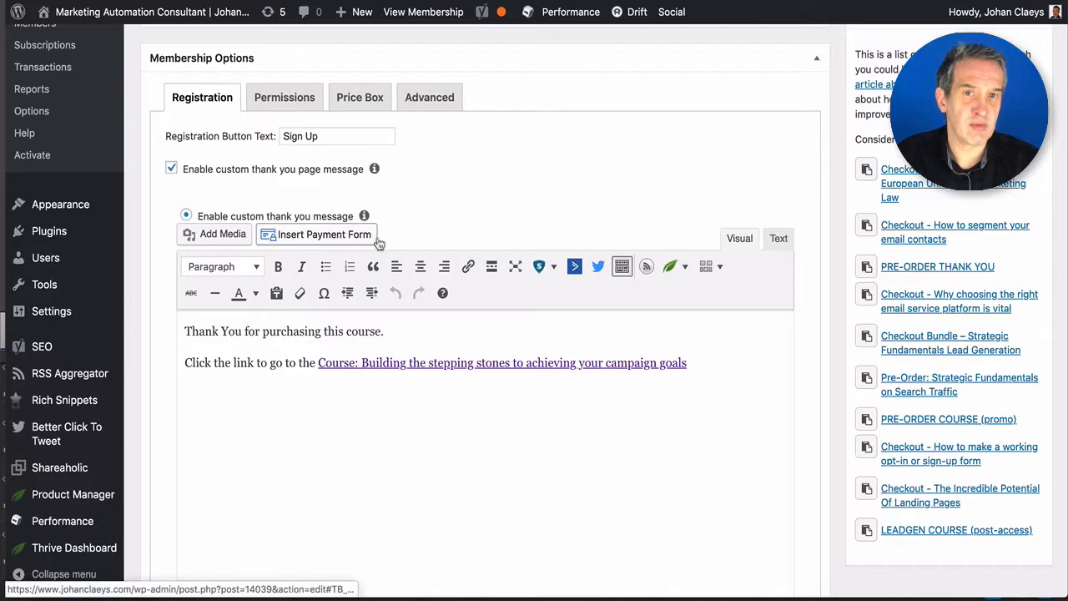
pyautogui.scroll(-3, 472, 414)
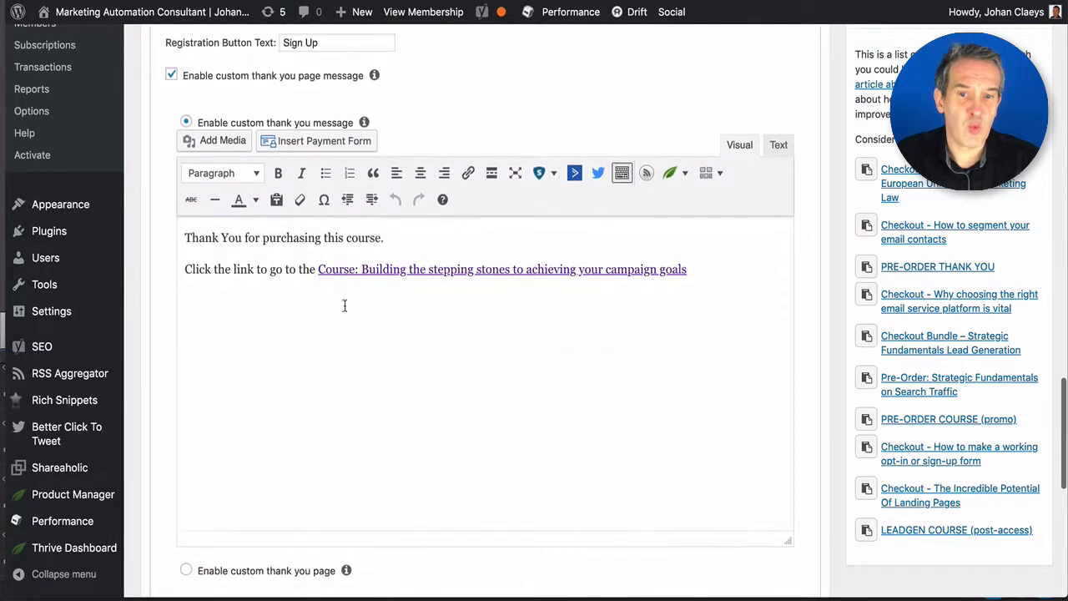
pyautogui.scroll(-3, 372, 309)
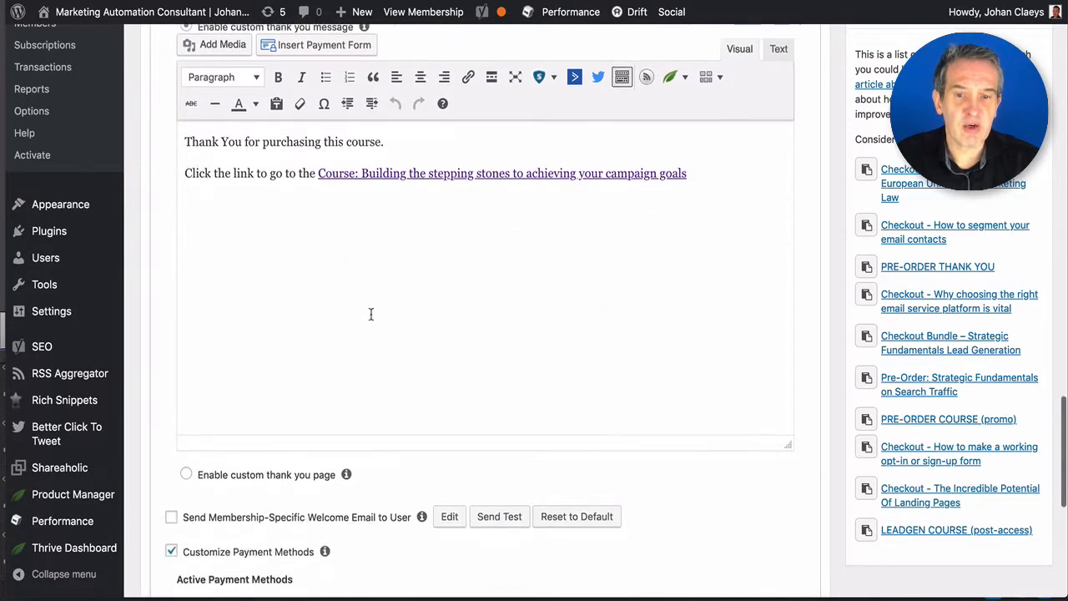
pyautogui.scroll(-3, 371, 313)
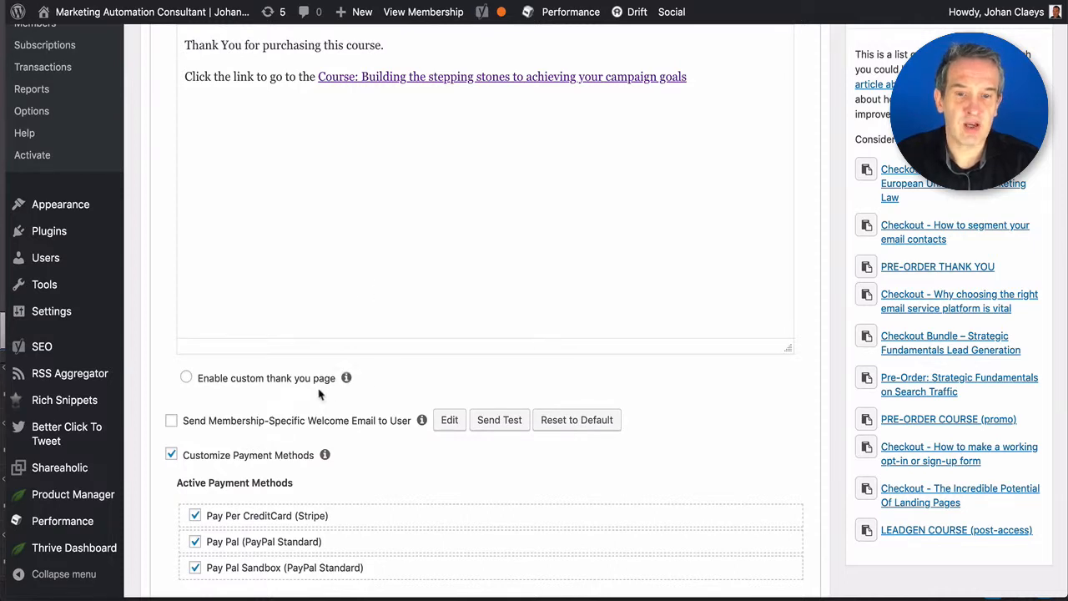
pyautogui.scroll(-2, 315, 388)
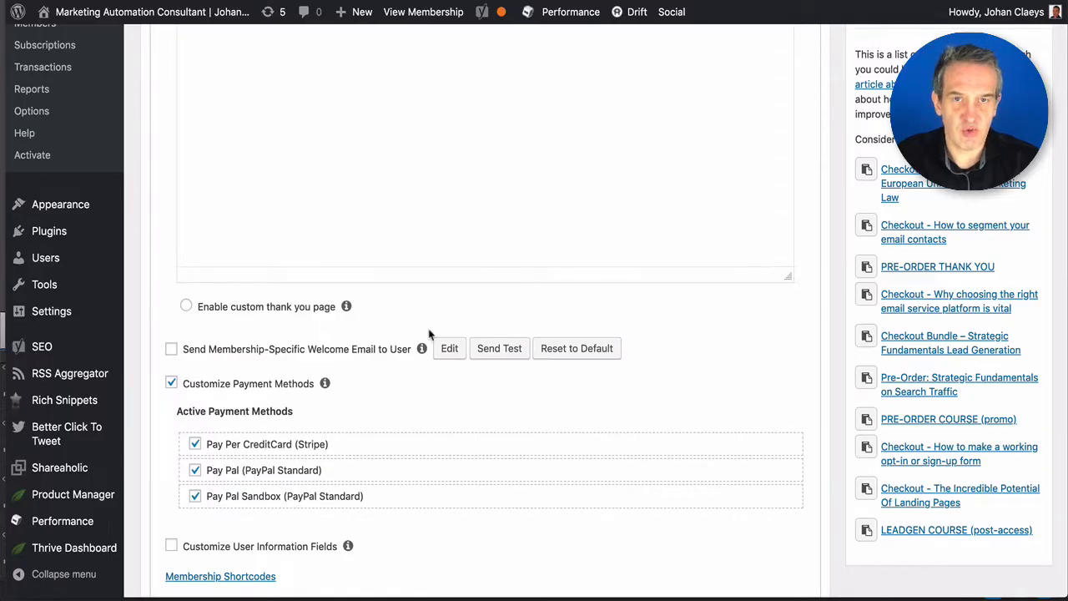
pyautogui.scroll(-2, 400, 338)
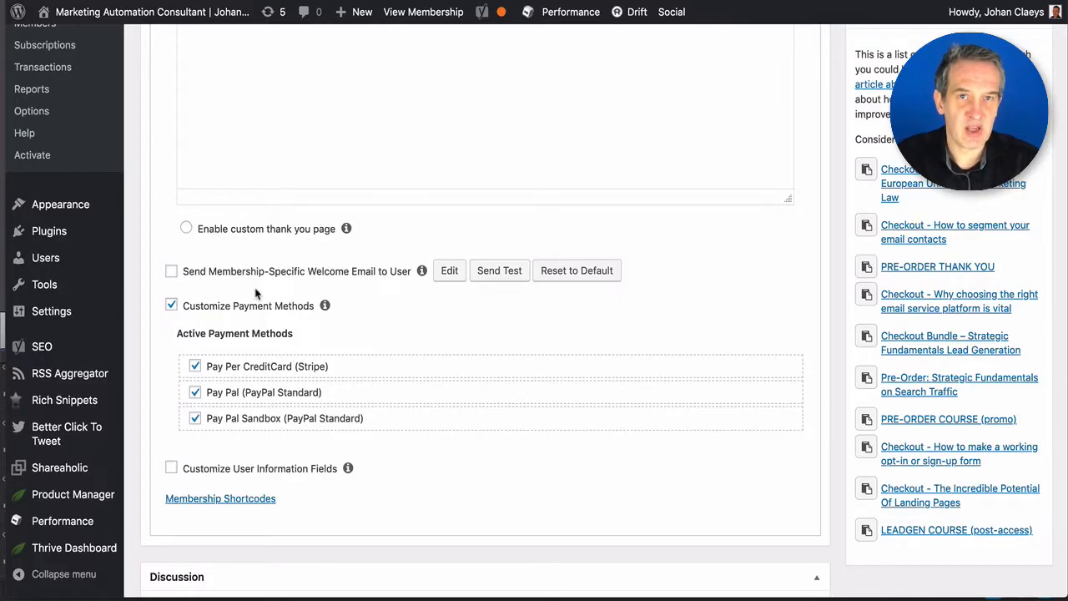
pyautogui.scroll(-5, 256, 292)
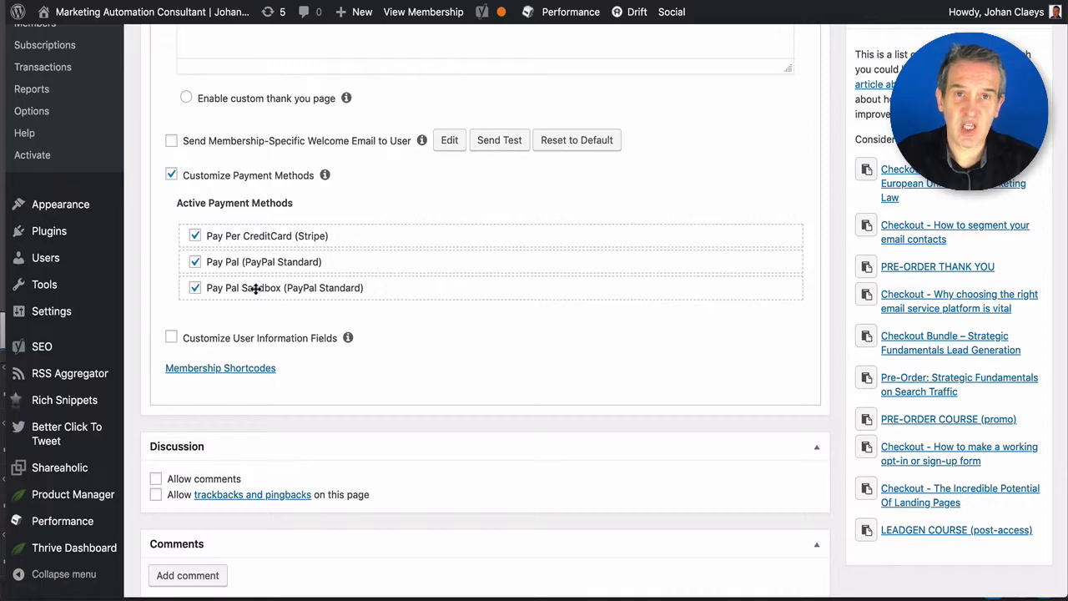
pyautogui.click(194, 262)
pyautogui.click(195, 288)
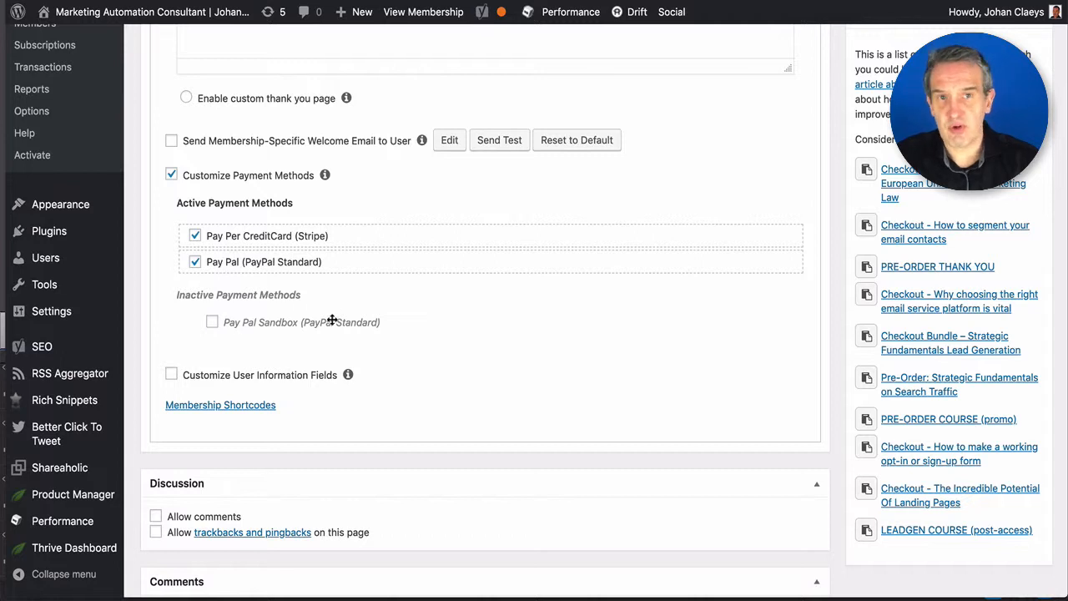
pyautogui.click(212, 324)
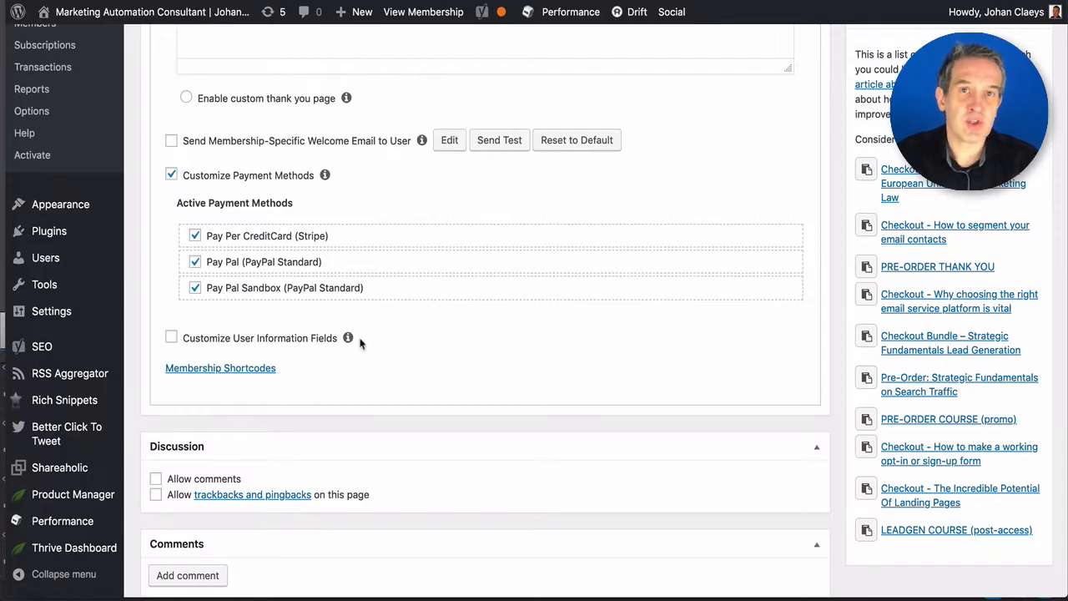
pyautogui.scroll(-2, 509, 333)
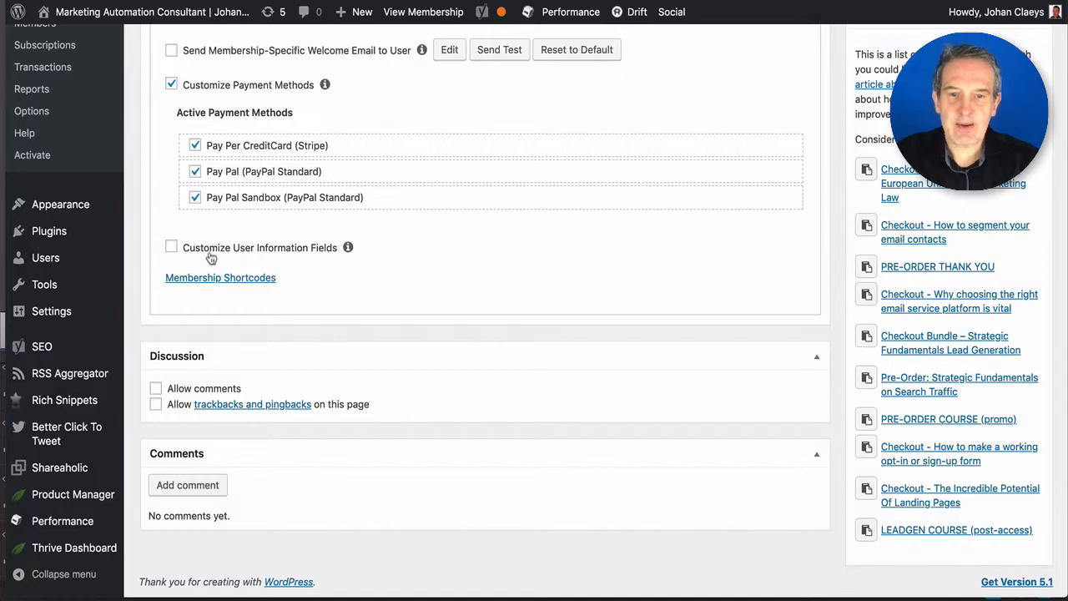
pyautogui.click(171, 248)
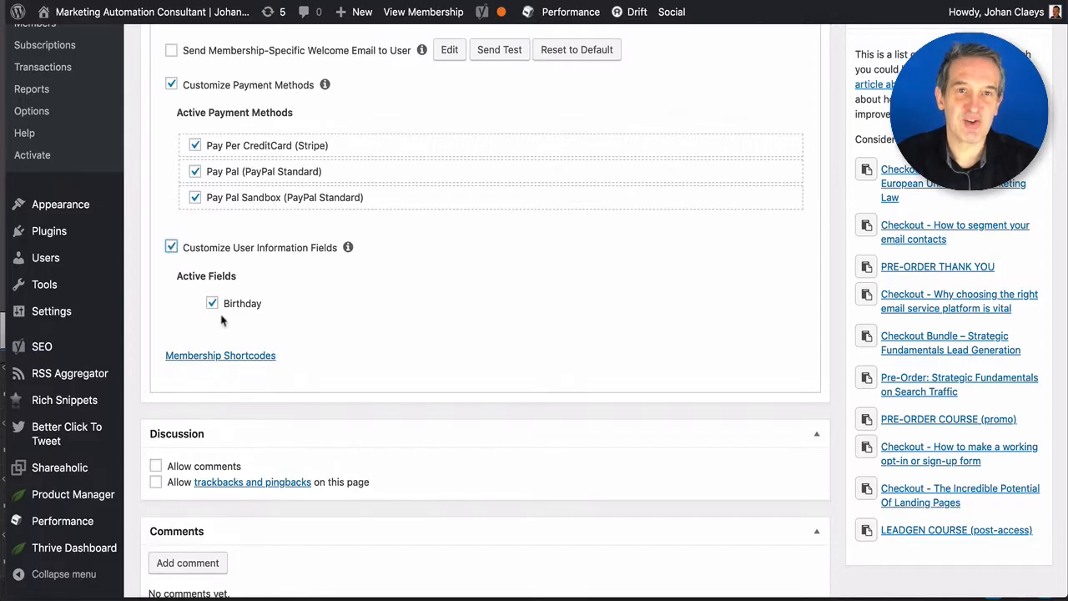
pyautogui.click(171, 248)
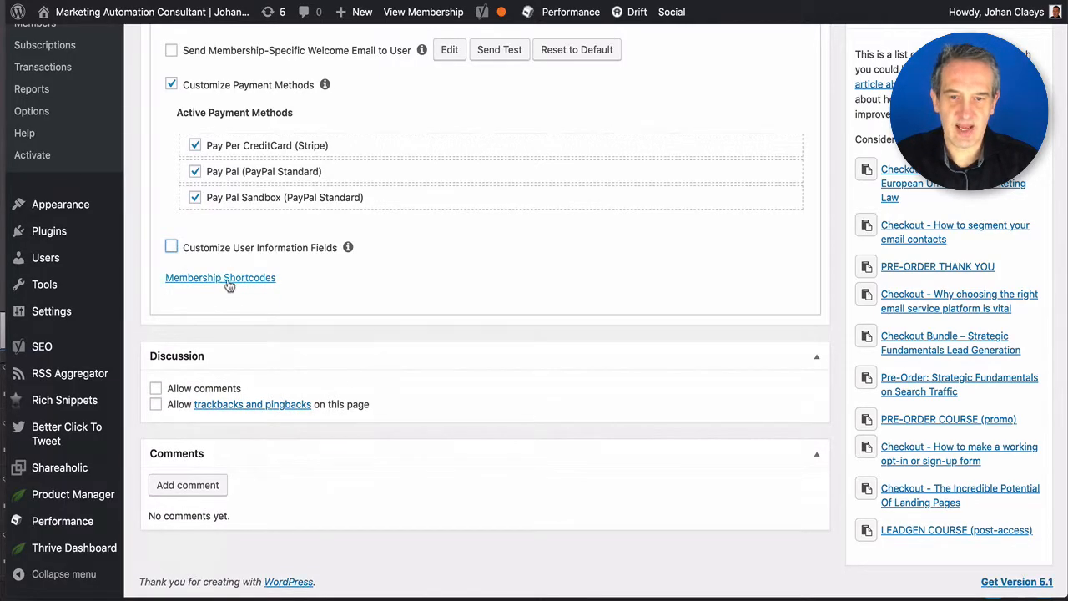
# - Show the membership shortcodes and select [mepr-membership-registration-form id="14039"]
pyautogui.click(229, 281)
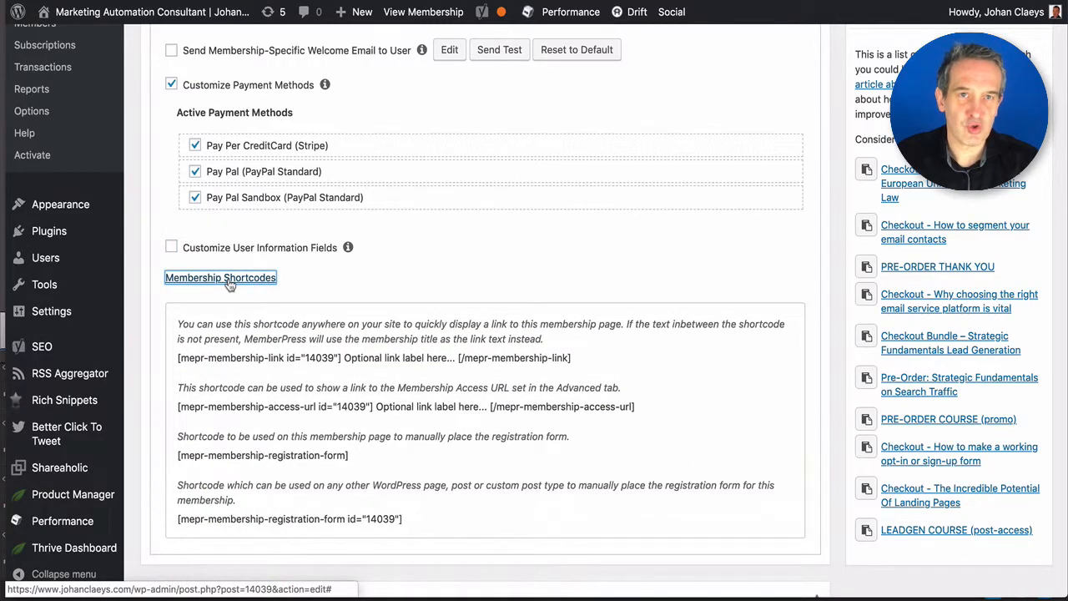
pyautogui.scroll(-3, 332, 319)
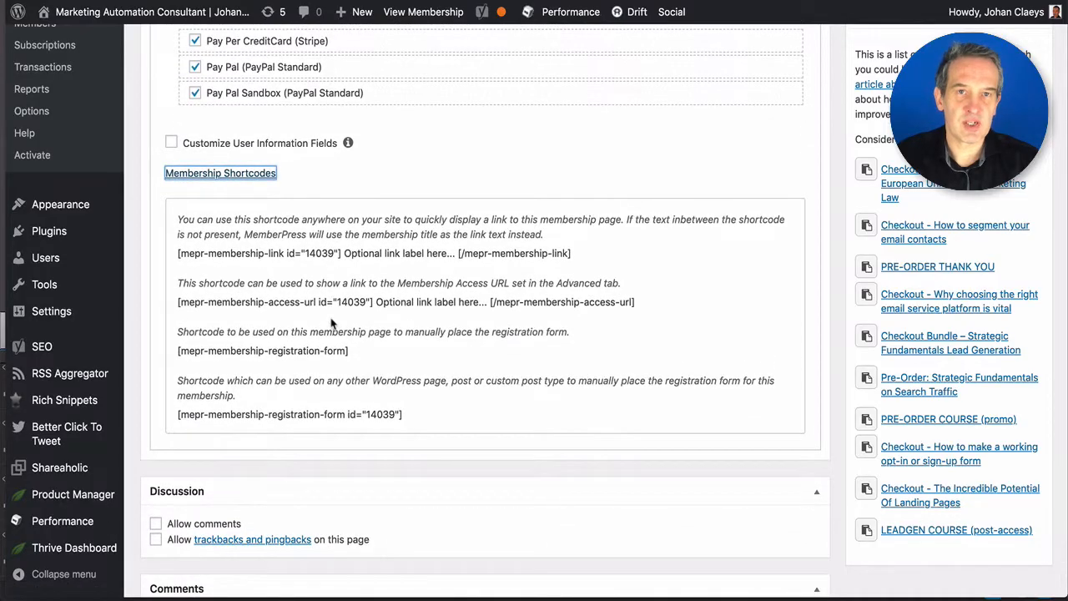
pyautogui.scroll(-2, 332, 324)
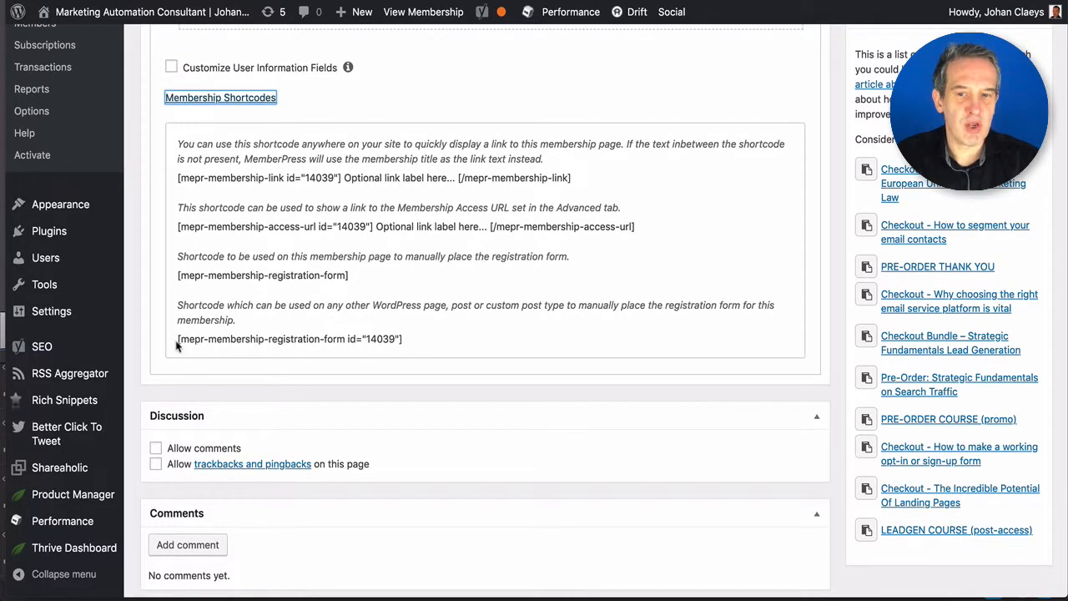
pyautogui.moveTo(178, 340); pyautogui.dragTo(419, 339)
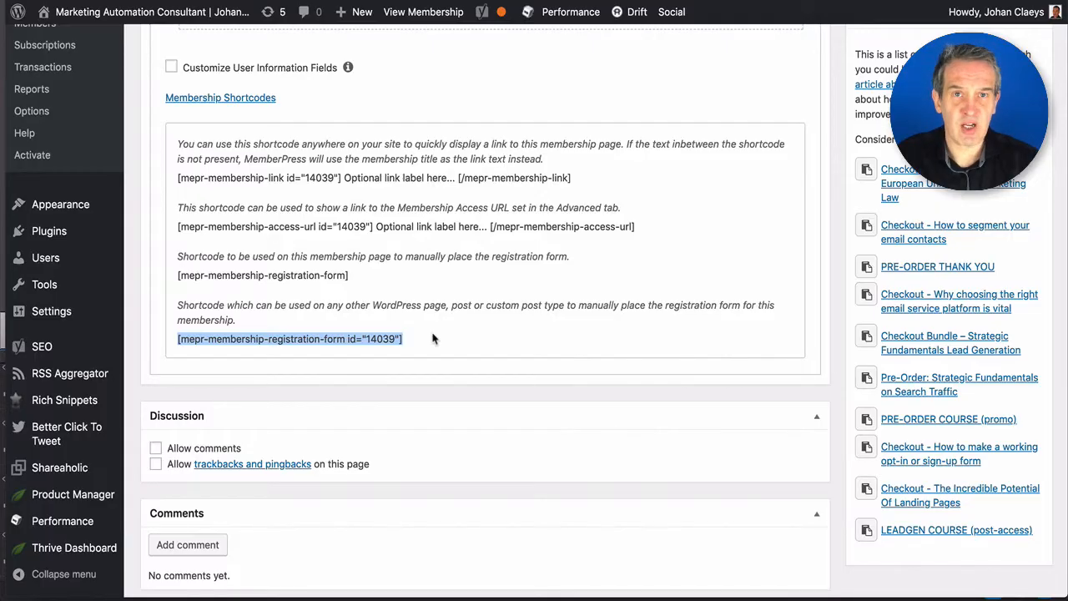
pyautogui.scroll(10, 438, 334)
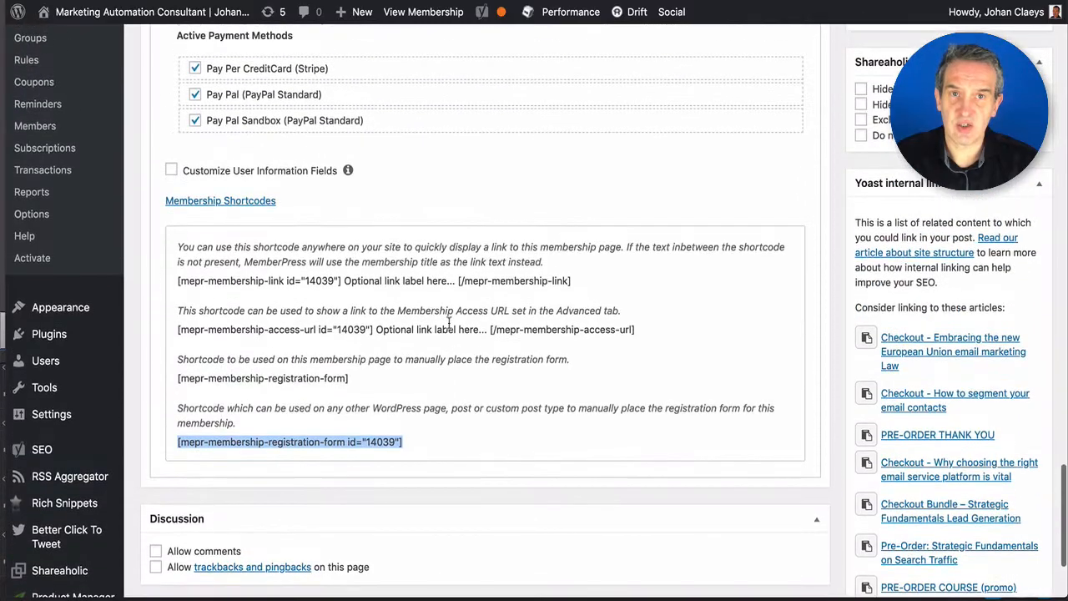
pyautogui.scroll(15, 448, 330)
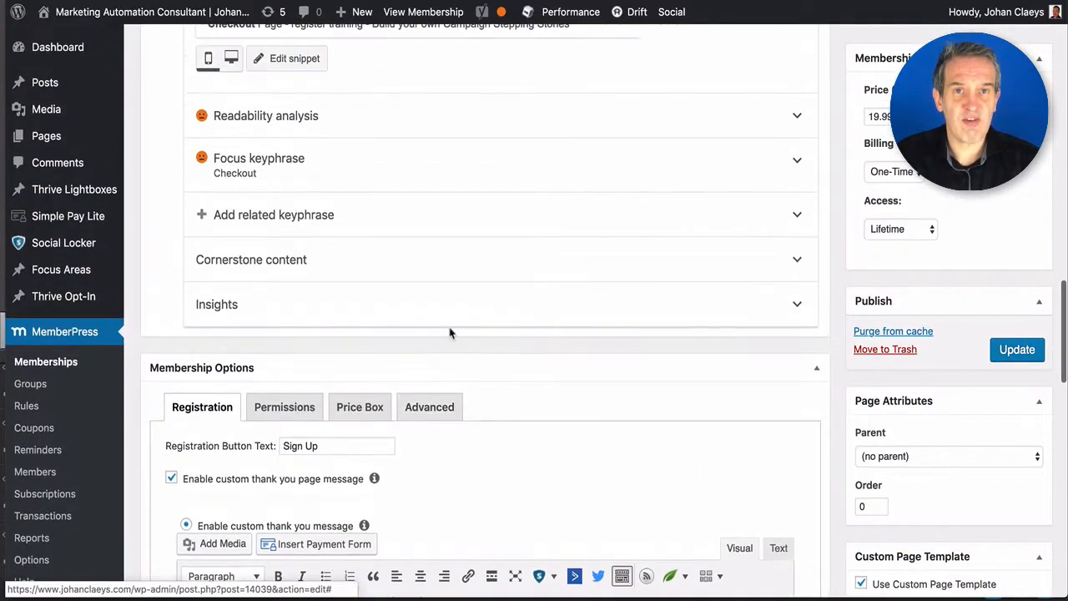
pyautogui.scroll(12, 448, 333)
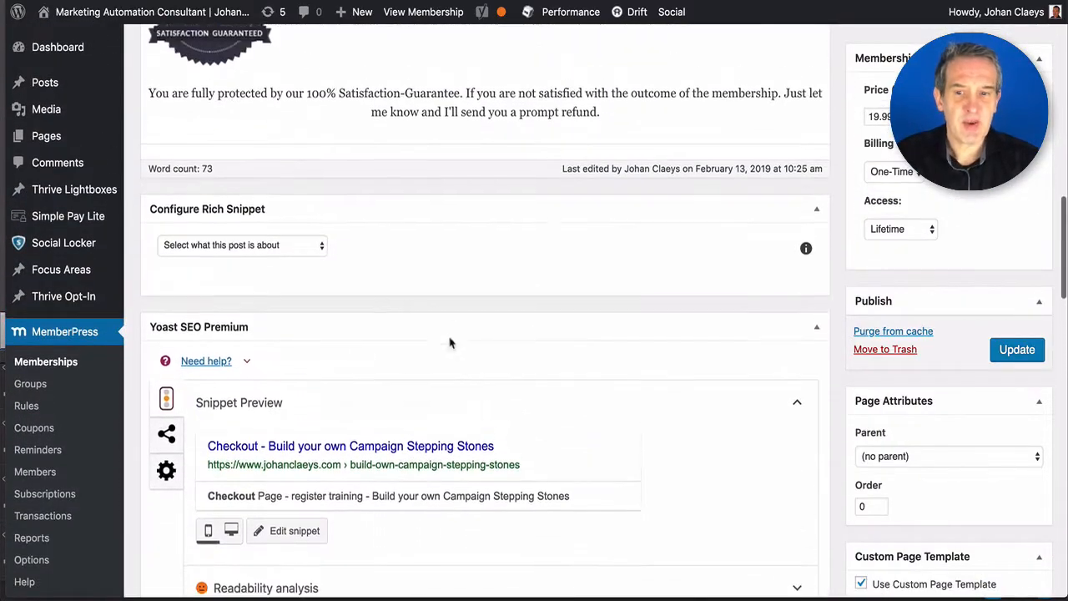
pyautogui.scroll(3, 451, 351)
pyautogui.scroll(5, 451, 360)
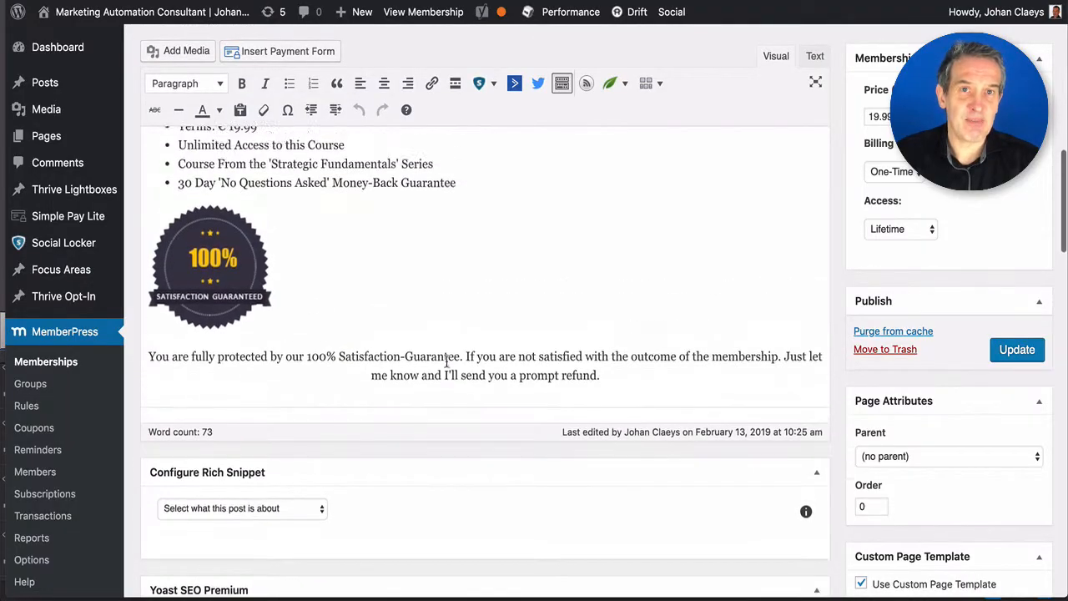
pyautogui.scroll(14, 449, 363)
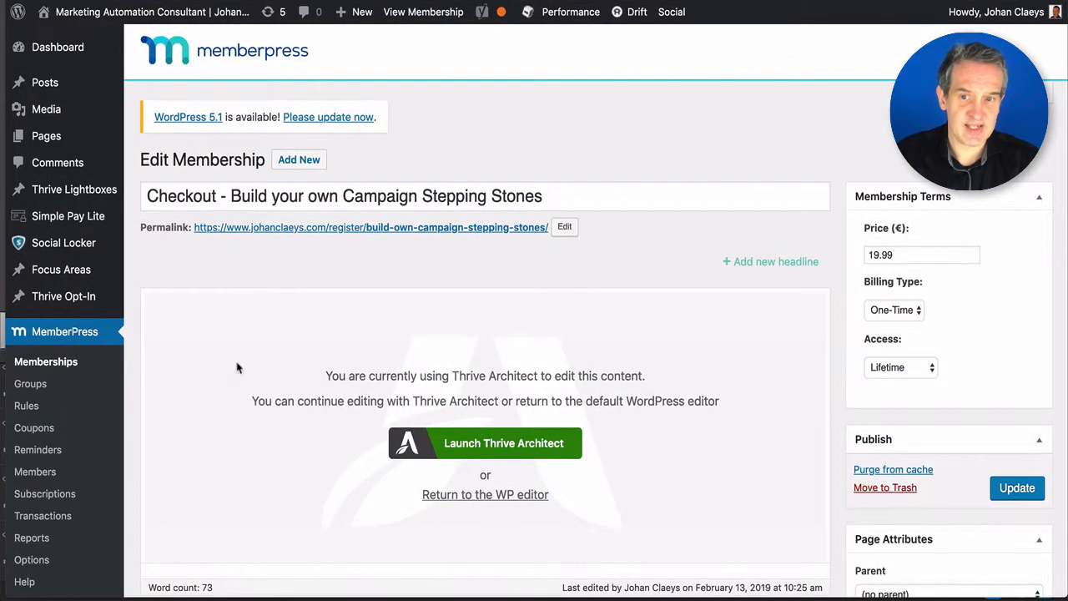
# - Open the stepping stones course access rule from the second page of Rules
pyautogui.click(26, 406)
pyautogui.scroll(-15, 518, 451)
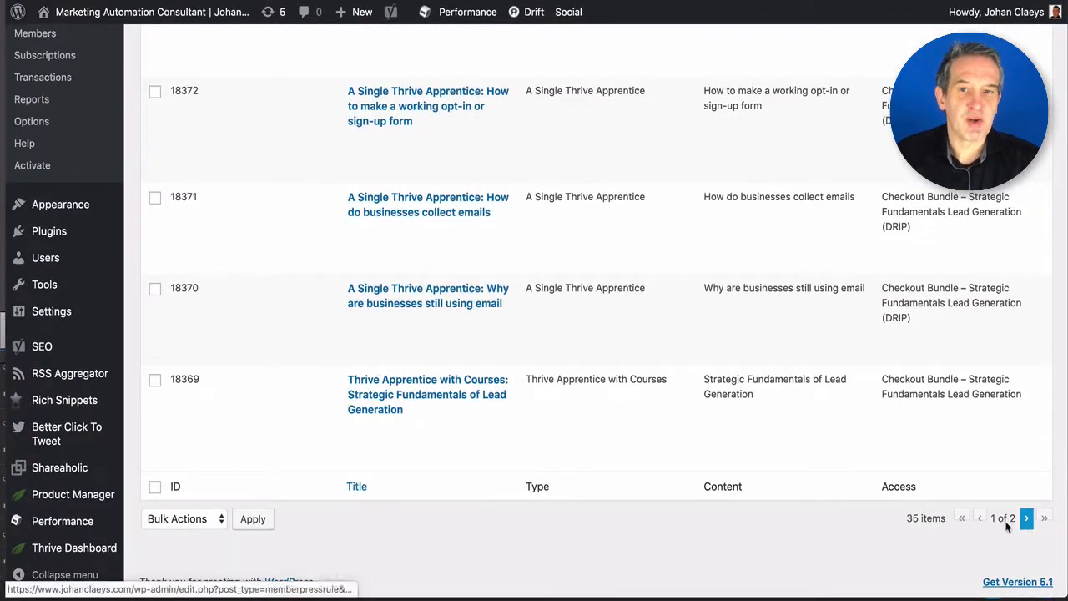
pyautogui.click(1026, 514)
pyautogui.scroll(-3, 392, 133)
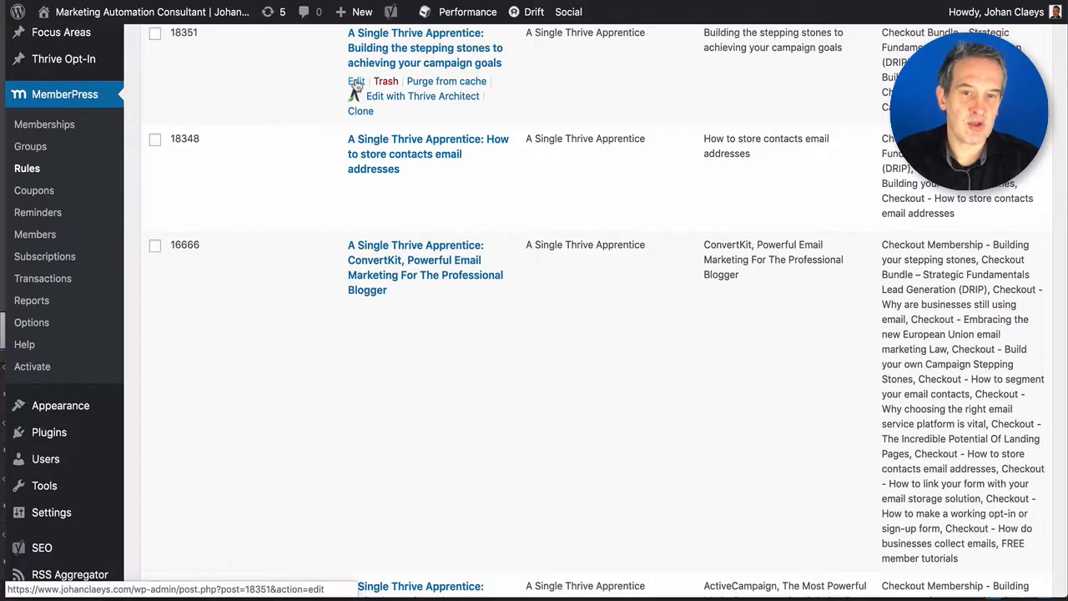
pyautogui.click(356, 83)
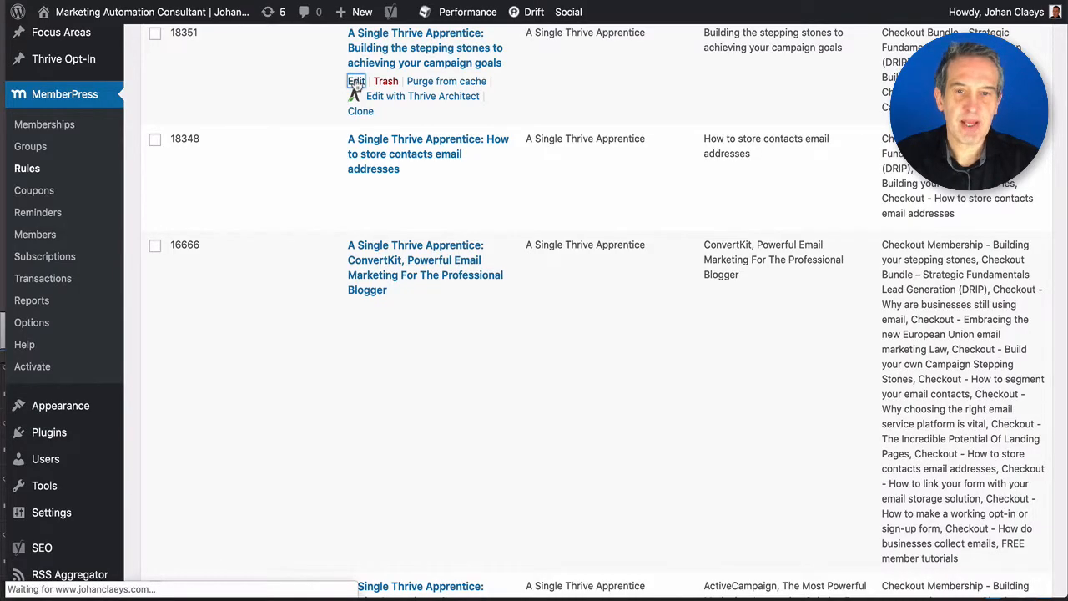
# - Keep 'A Single Thrive Apprentice' as protected content and review the three membership conditions
pyautogui.scroll(-10, 412, 226)
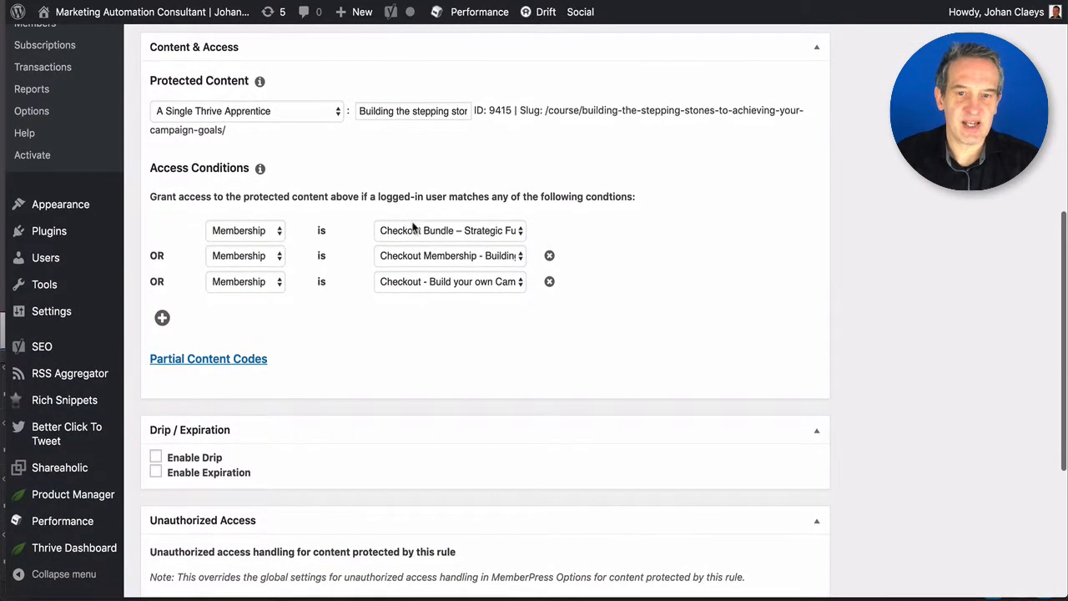
pyautogui.click(255, 117)
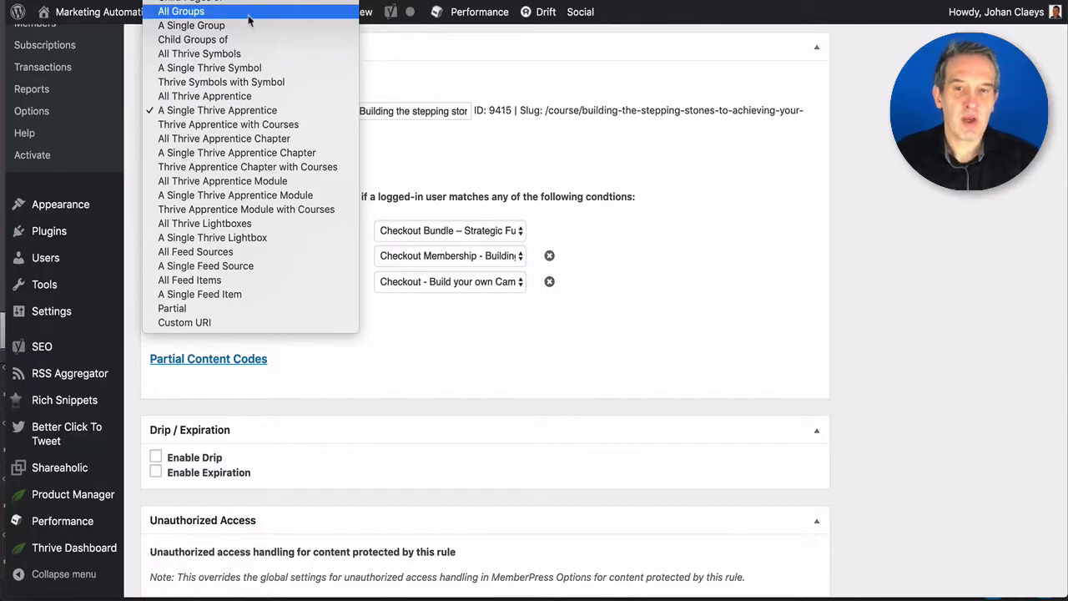
pyautogui.scroll(2, 242, 61)
pyautogui.scroll(2, 239, 64)
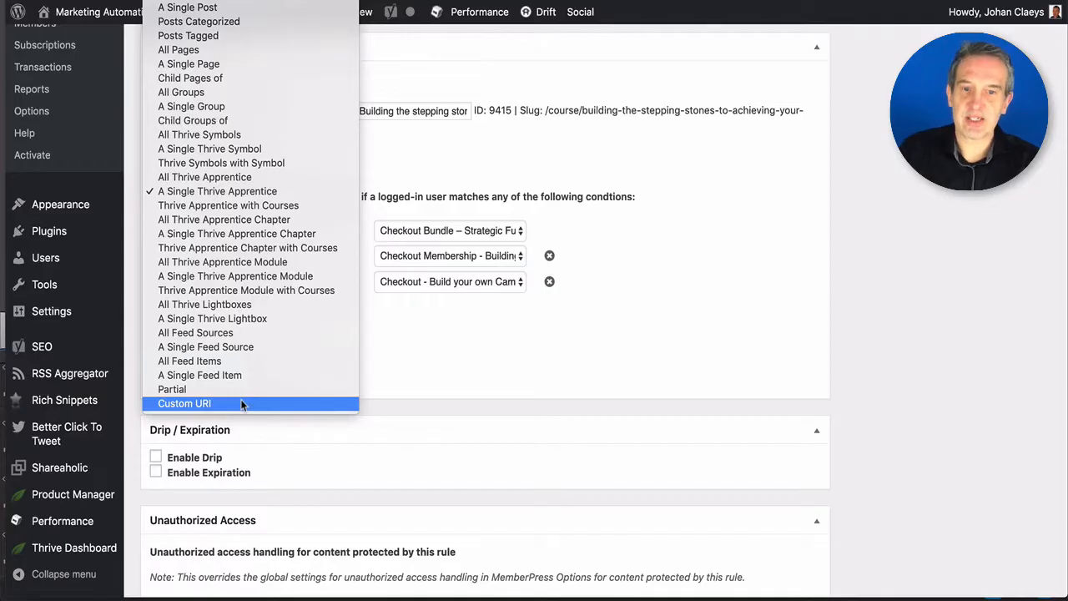
pyautogui.click(440, 378)
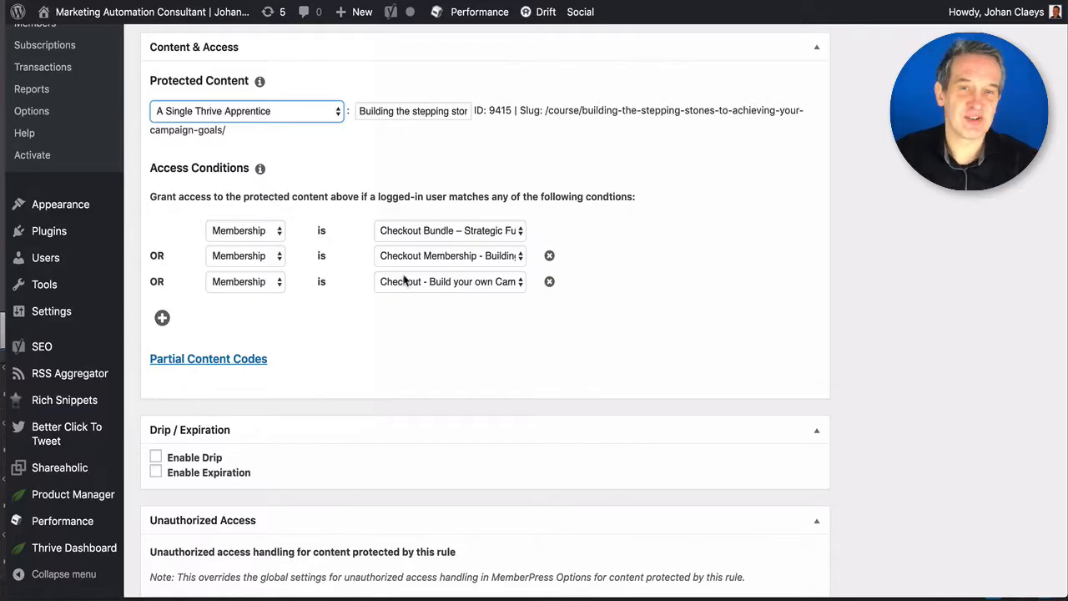
pyautogui.scroll(-5, 398, 329)
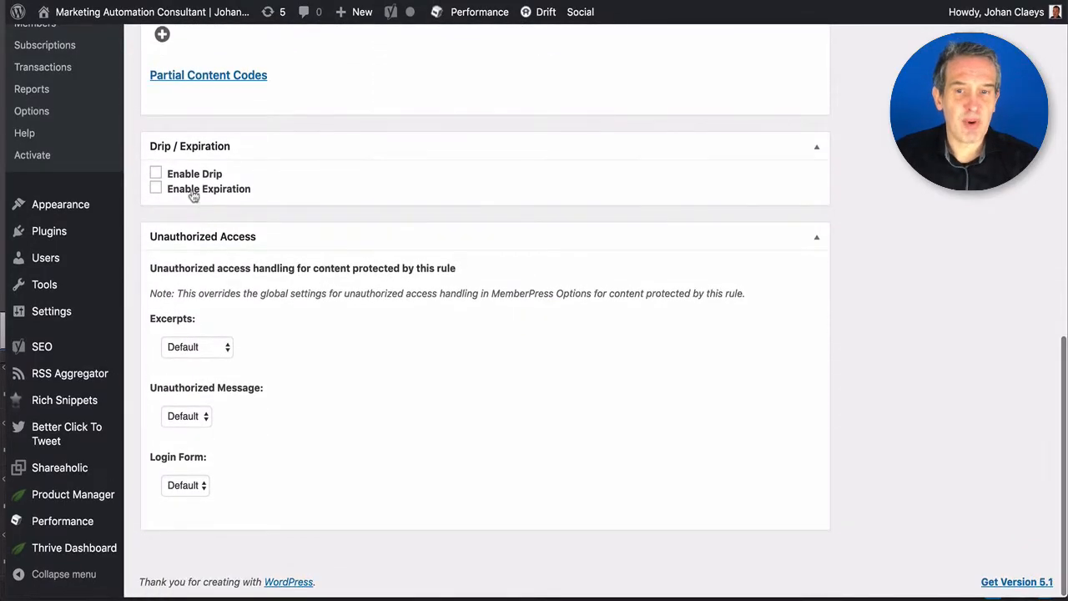
pyautogui.click(157, 173)
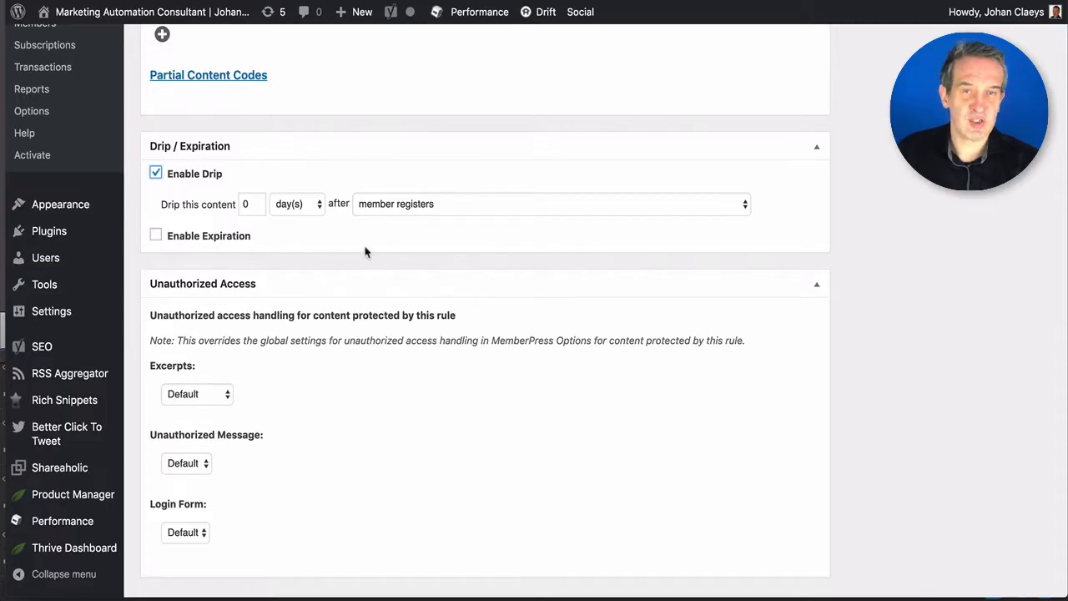
pyautogui.click(245, 206)
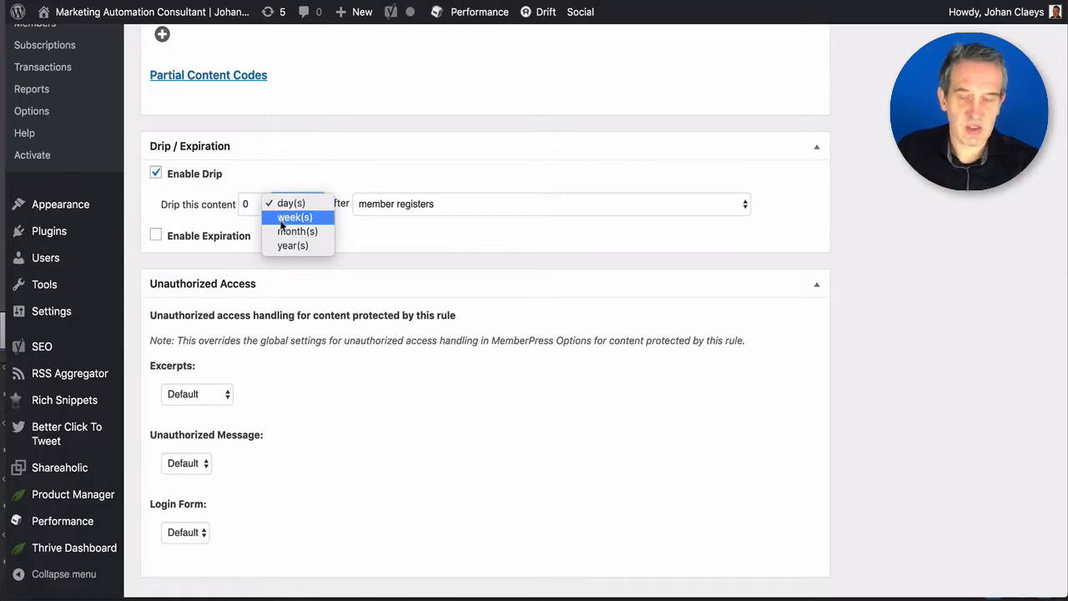
pyautogui.click(302, 172)
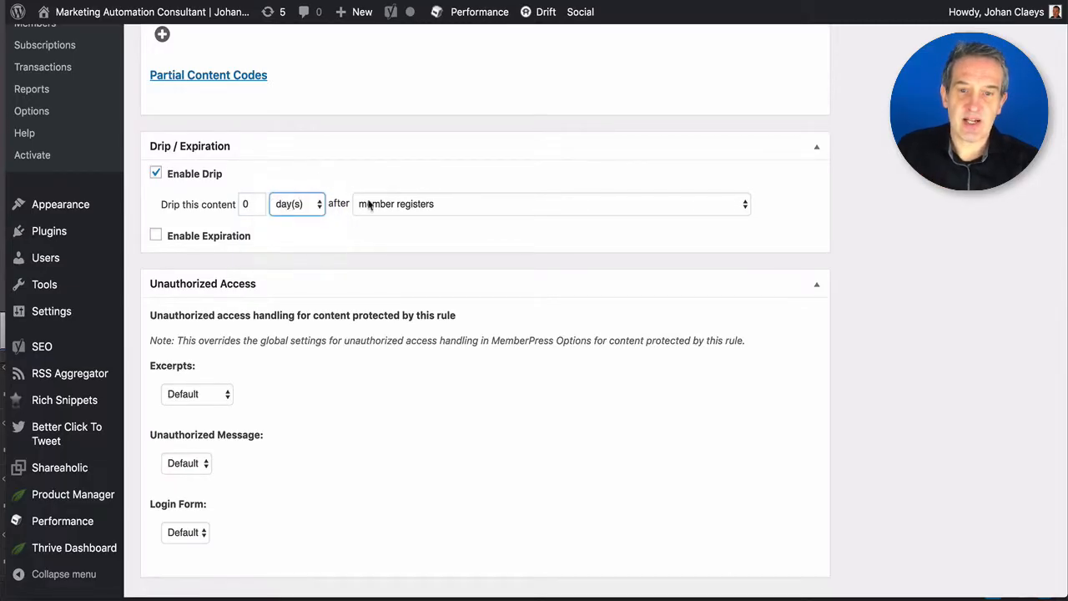
pyautogui.click(391, 214)
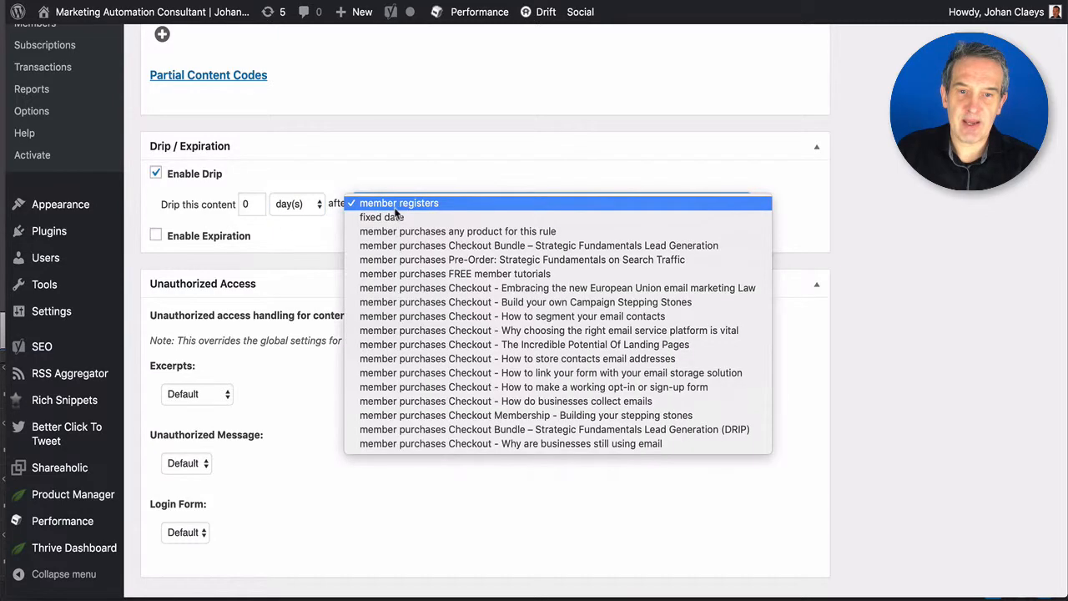
pyautogui.click(390, 223)
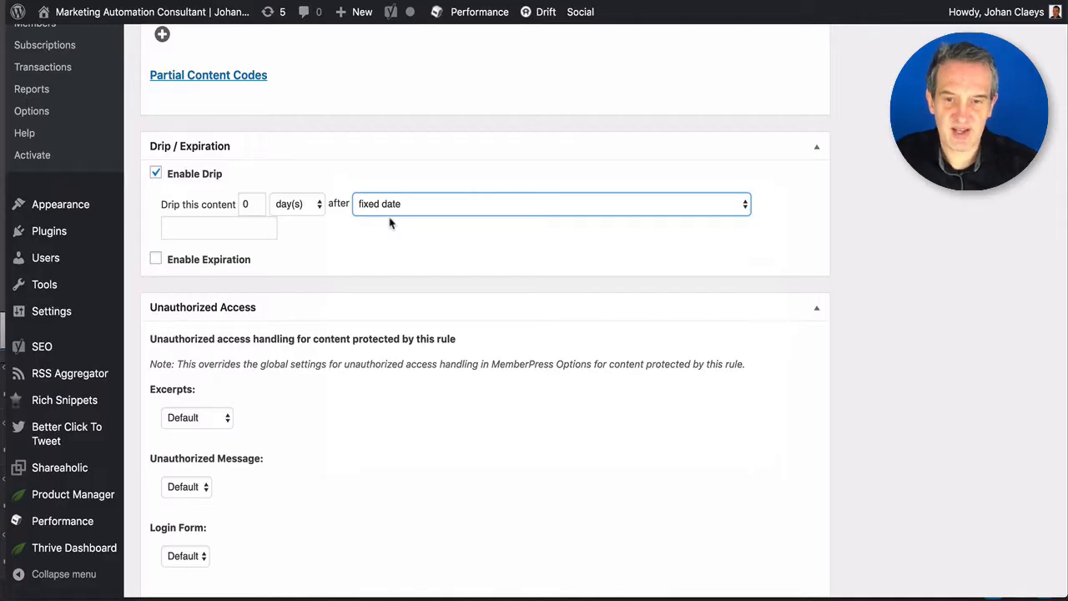
pyautogui.click(156, 174)
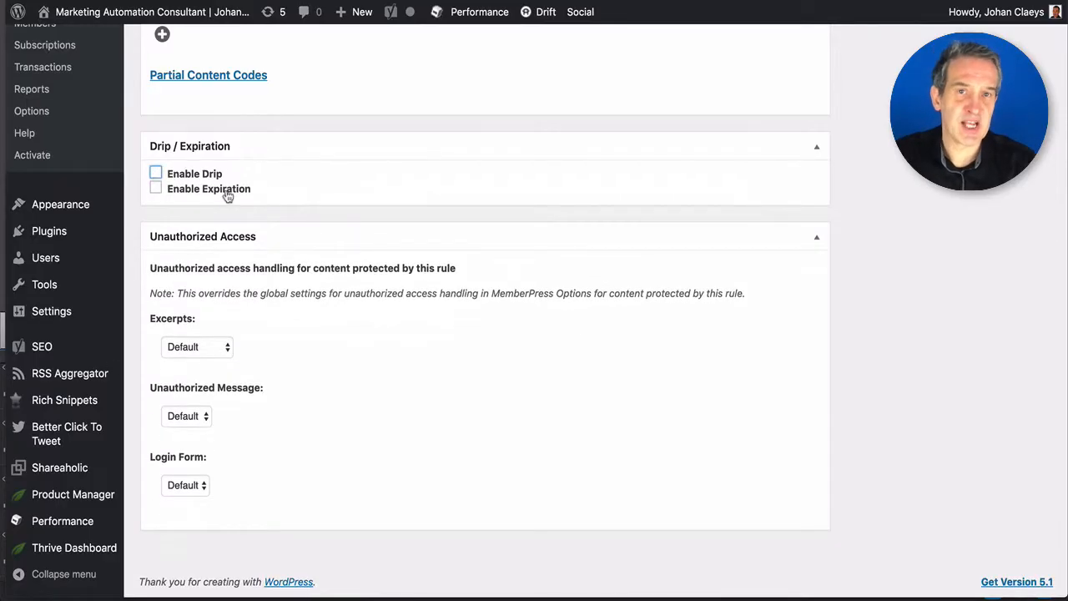
pyautogui.click(156, 190)
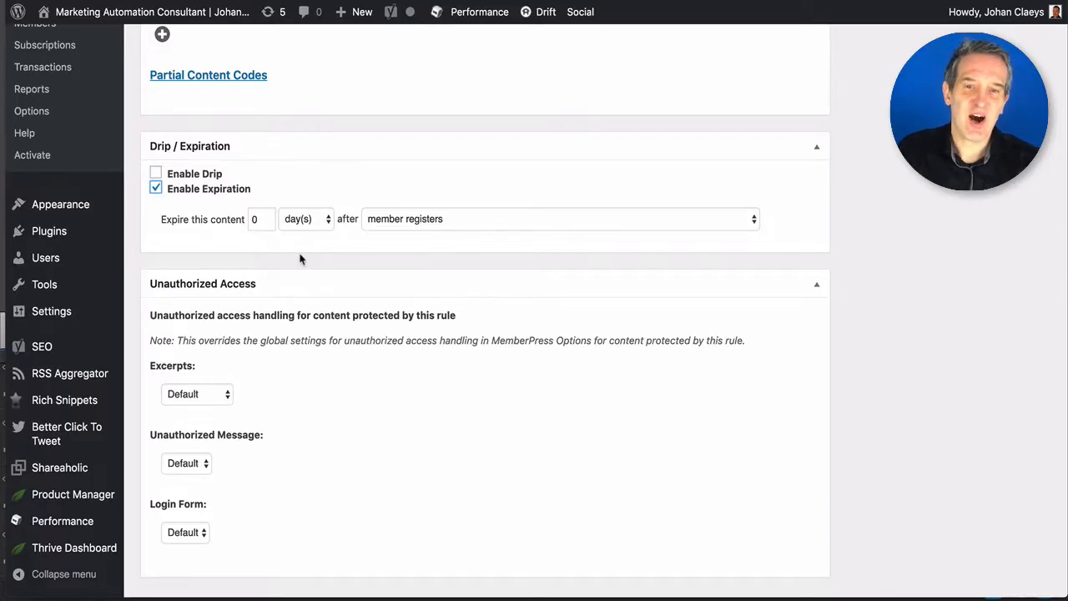
pyautogui.click(156, 189)
pyautogui.scroll(10, 353, 239)
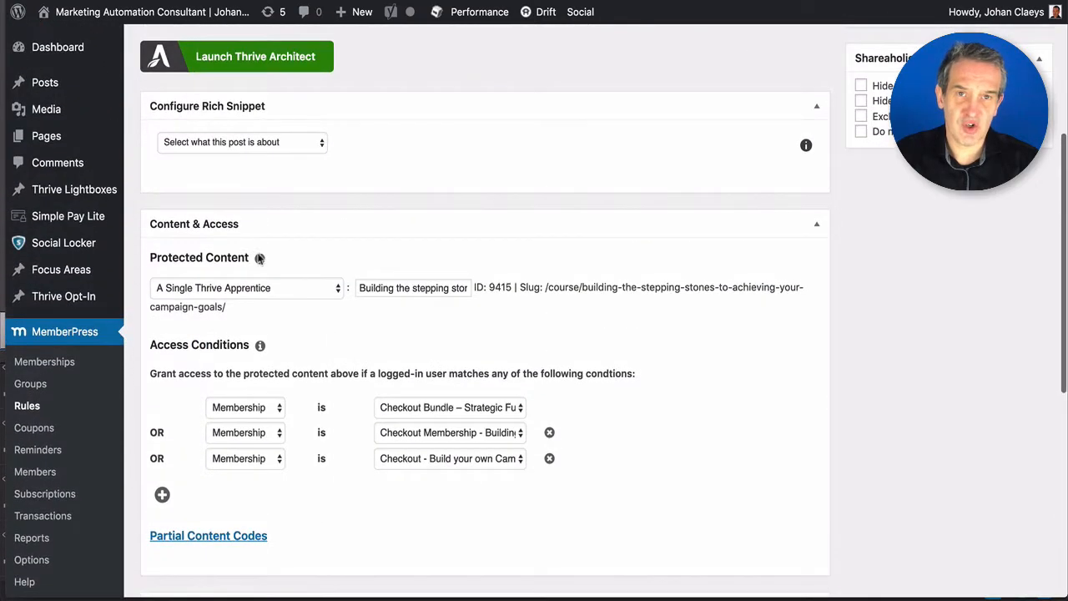
# - Pass through Coupons to Reminders and add a new reminder
pyautogui.scroll(-4, 75, 333)
pyautogui.click(79, 254)
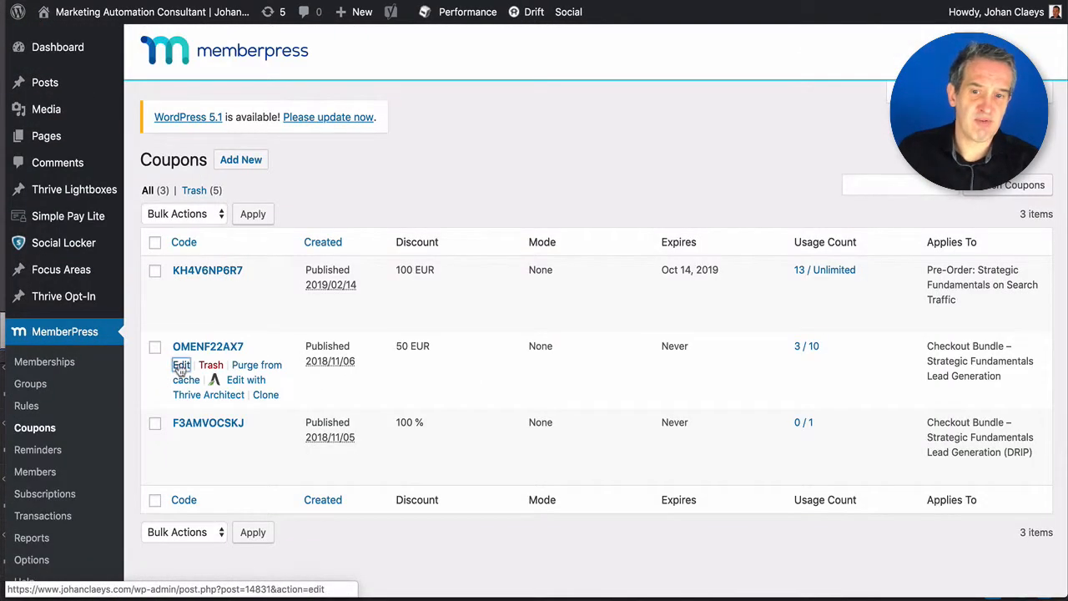
pyautogui.click(181, 365)
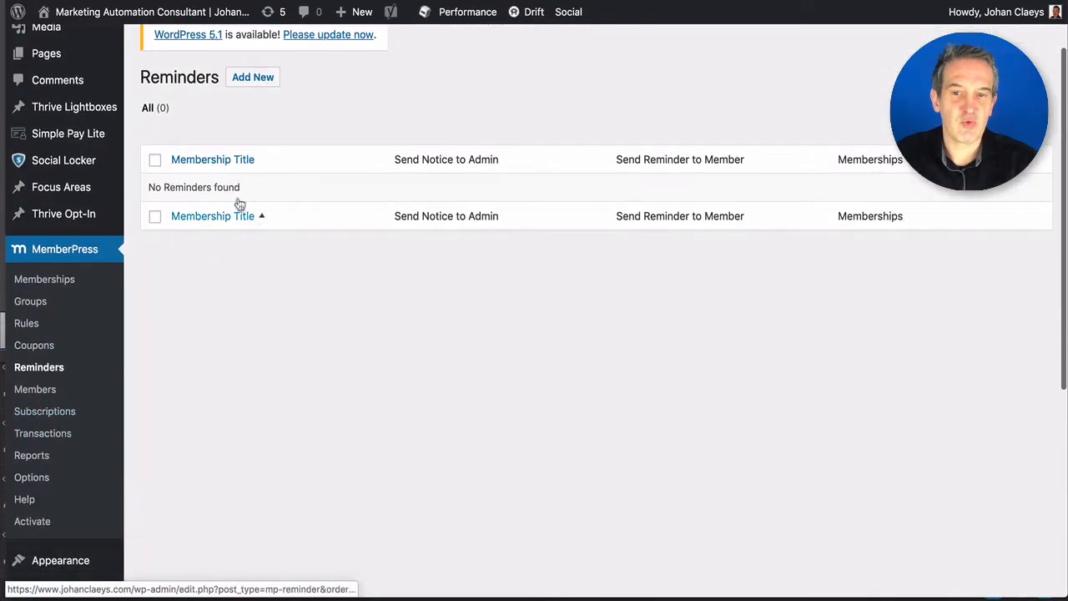
pyautogui.click(253, 77)
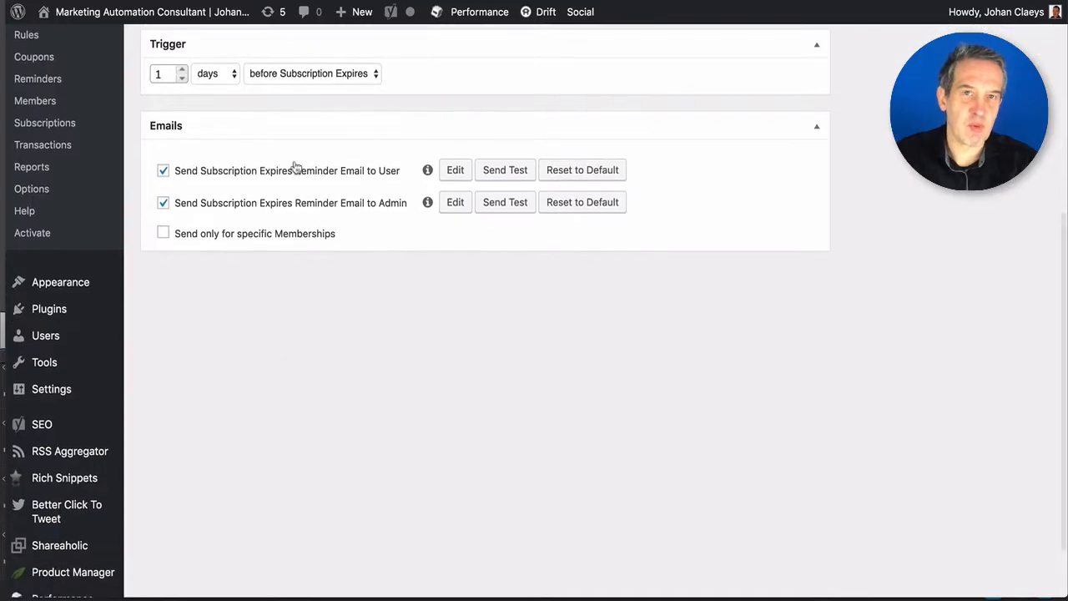
pyautogui.click(311, 75)
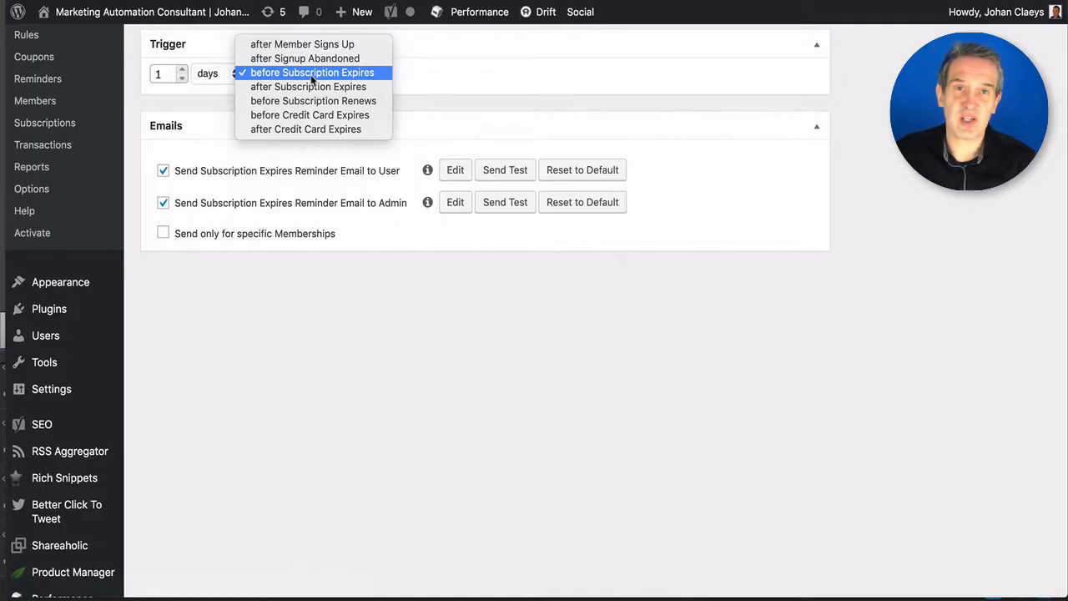
pyautogui.click(427, 295)
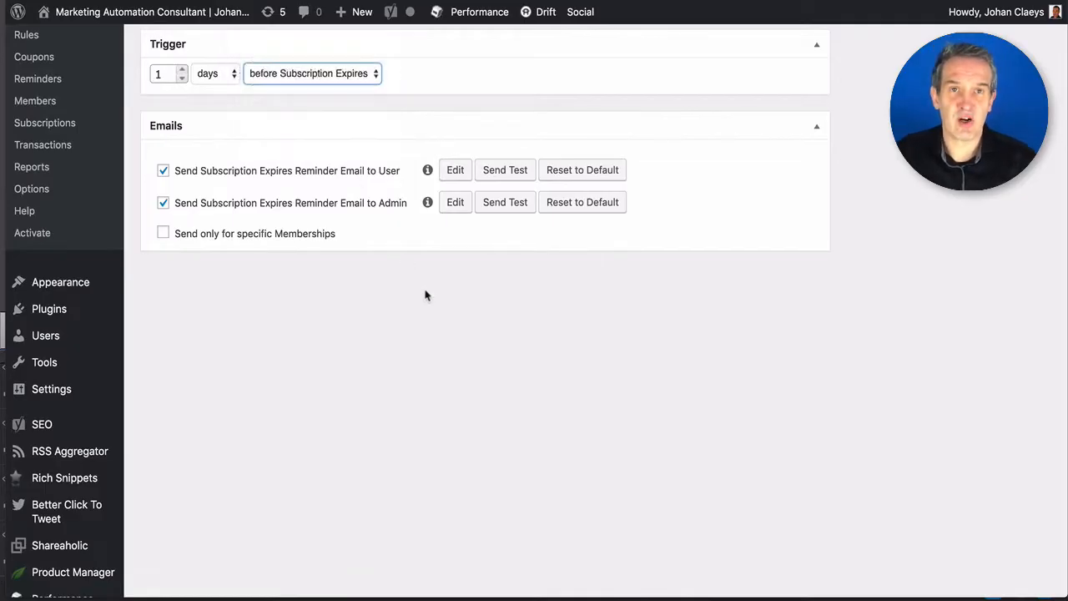
pyautogui.scroll(3, 319, 384)
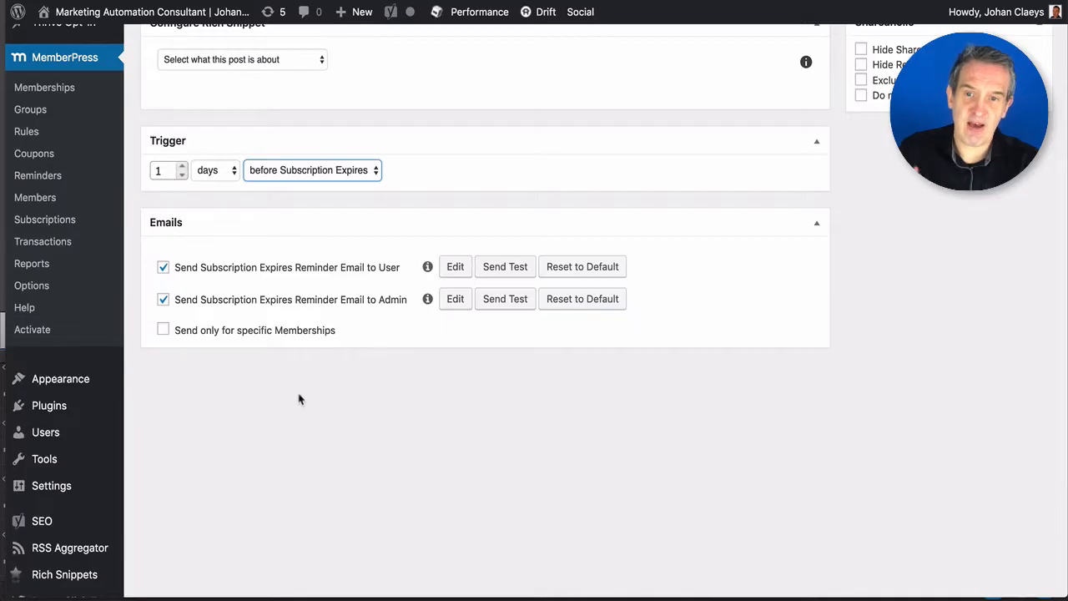
# - Browse the MemberPress Members list, then go to Reports
pyautogui.click(37, 203)
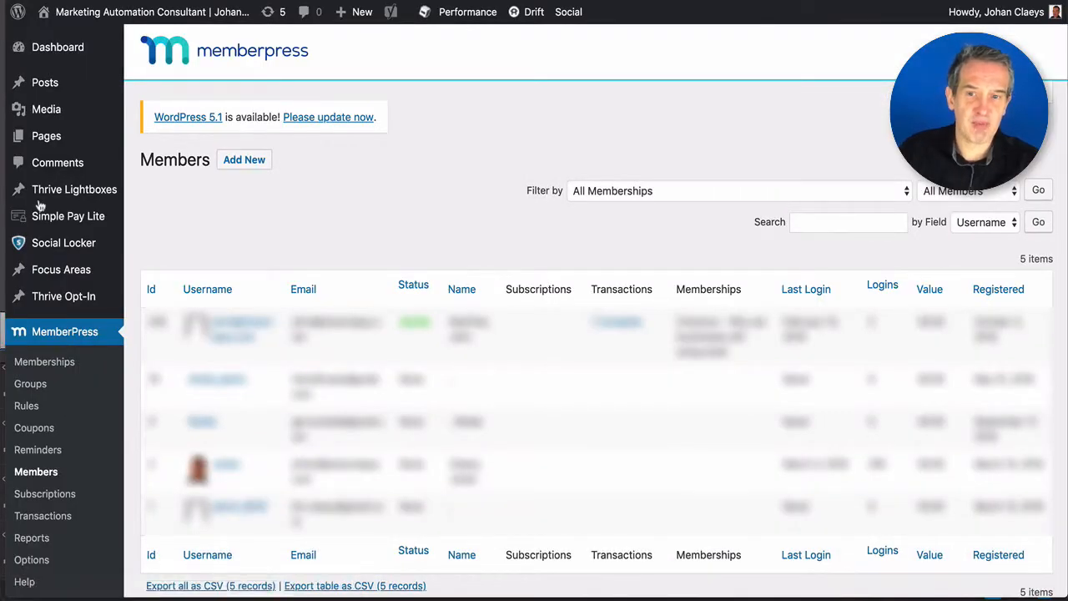
pyautogui.scroll(-3, 49, 329)
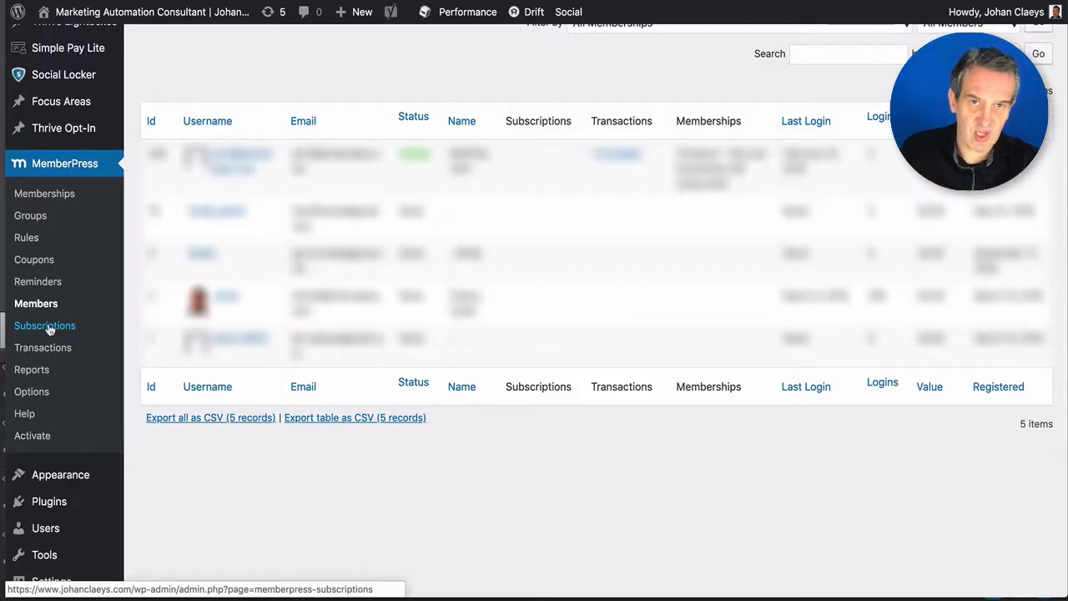
pyautogui.scroll(-2, 49, 329)
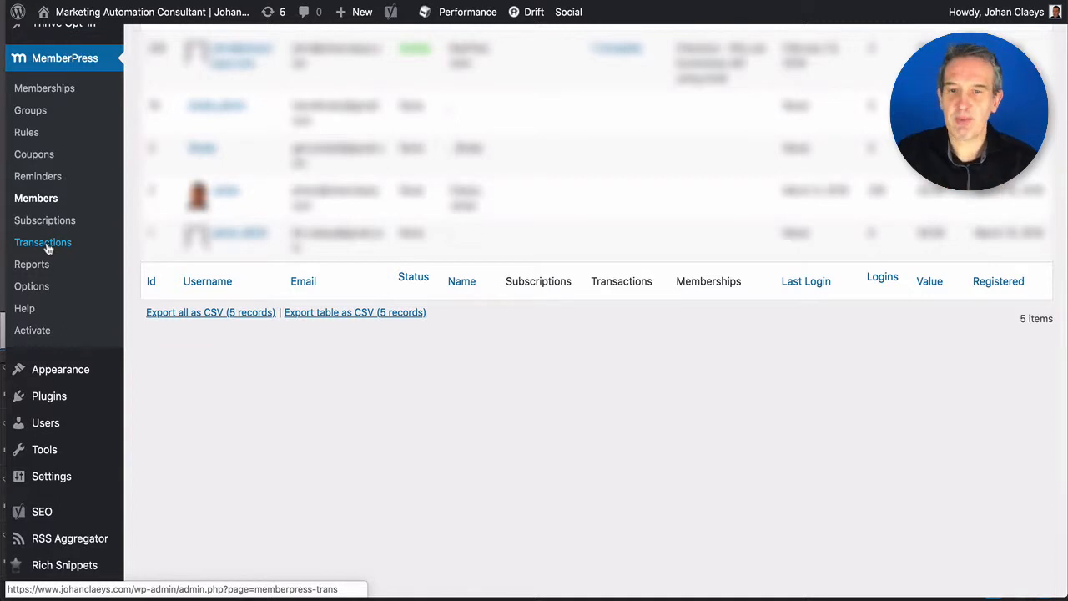
pyautogui.click(38, 265)
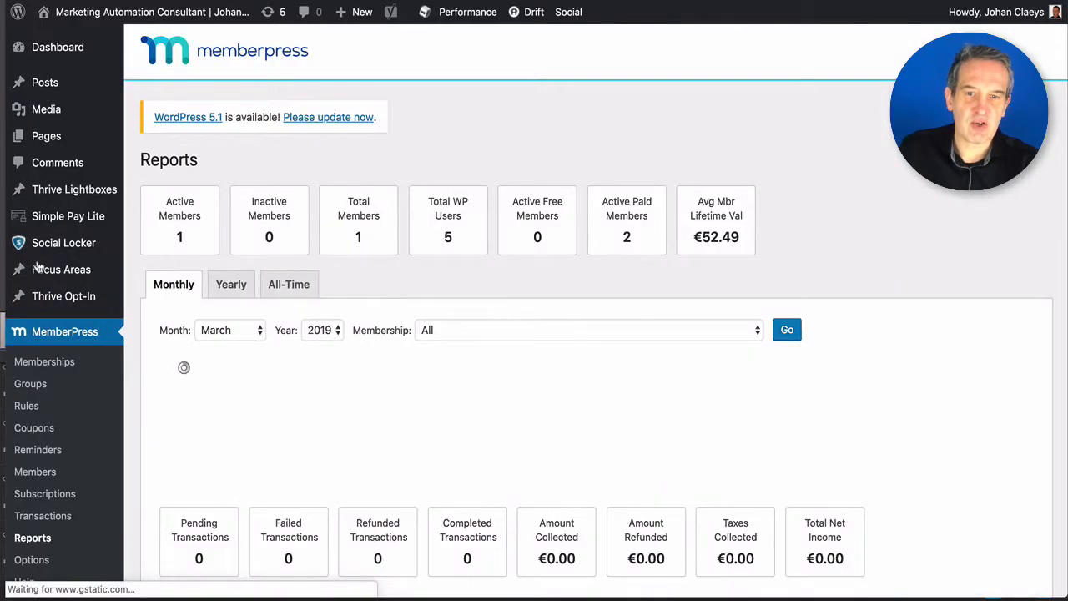
# - View the All-Time report for All memberships: two completed transactions totalling €104.97
pyautogui.scroll(-3, 174, 317)
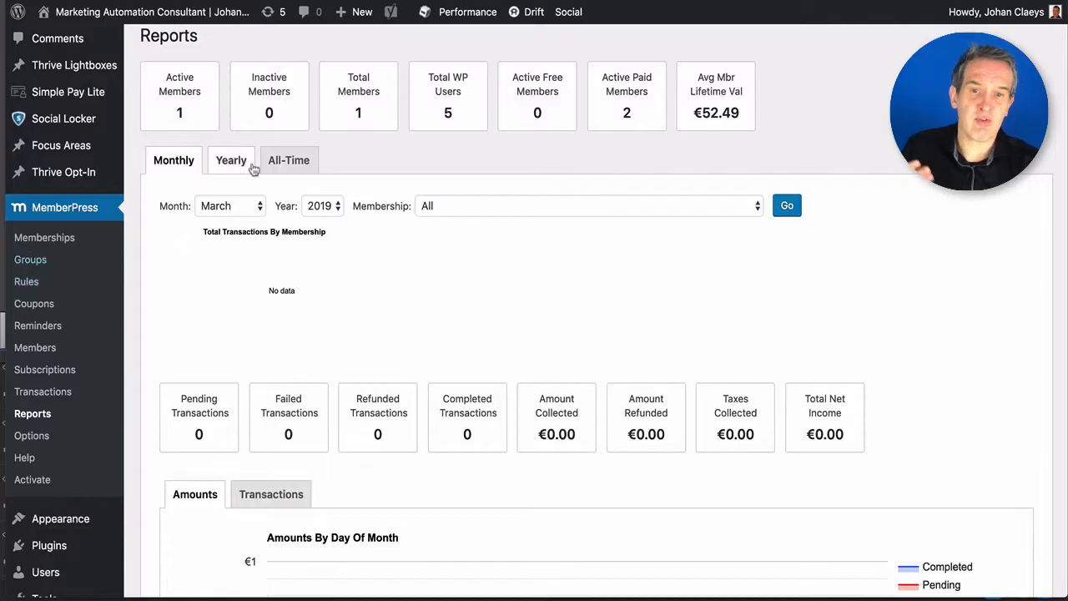
pyautogui.click(279, 164)
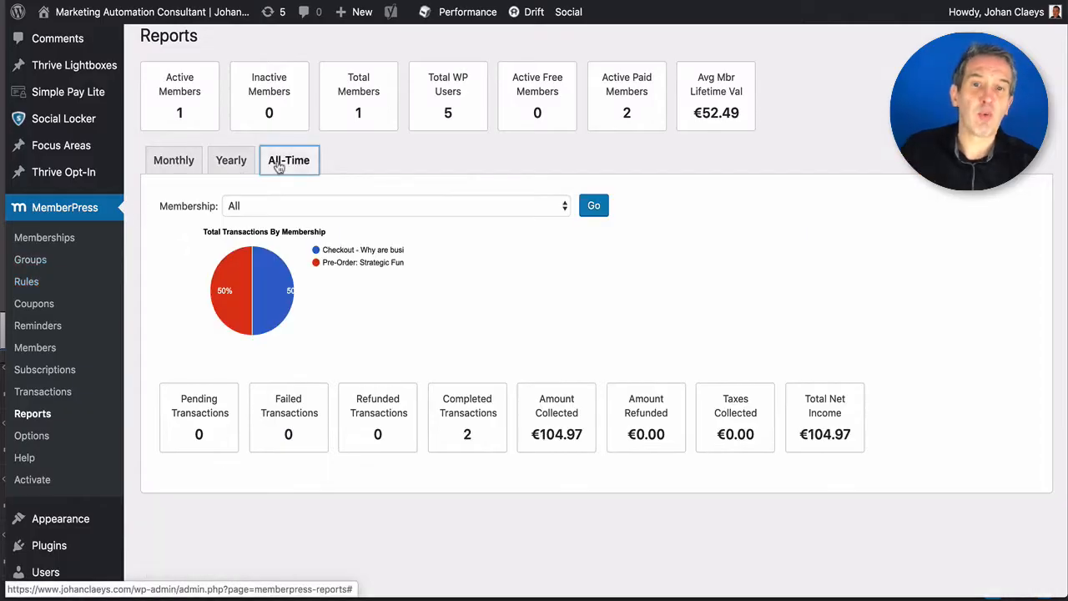
pyautogui.click(282, 212)
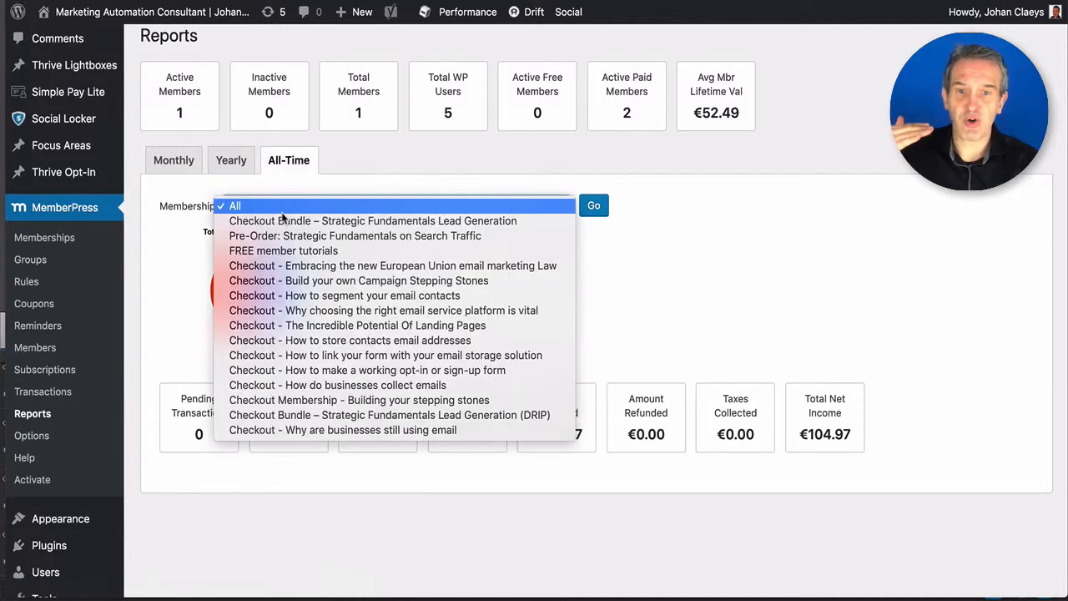
pyautogui.click(670, 284)
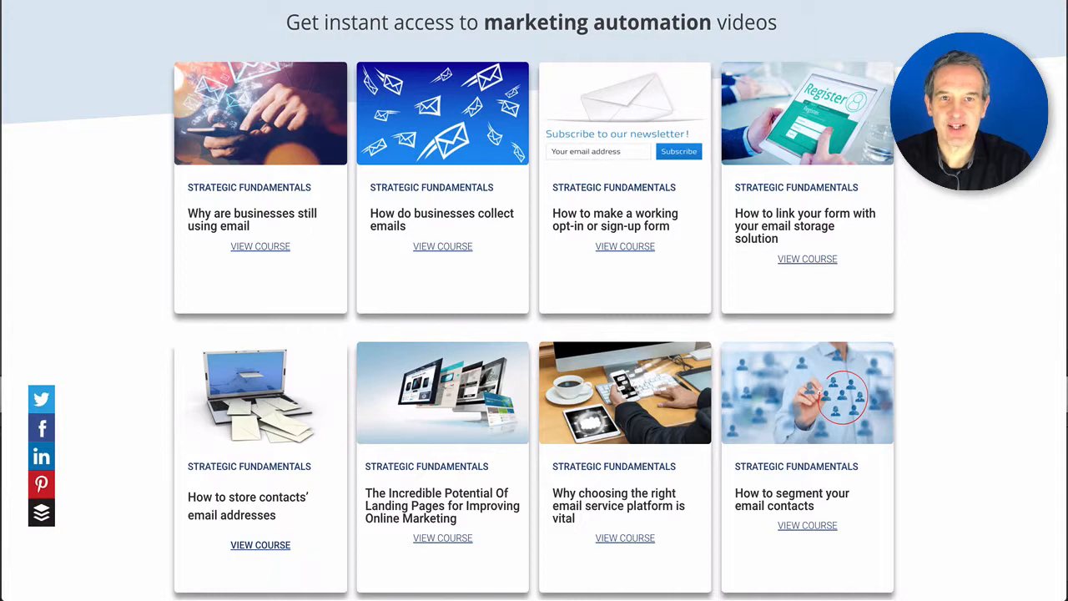
# - Open the email course page, review the three pricing plans, and choose the Lead Generation bundle at €199,99
pyautogui.click(256, 135)
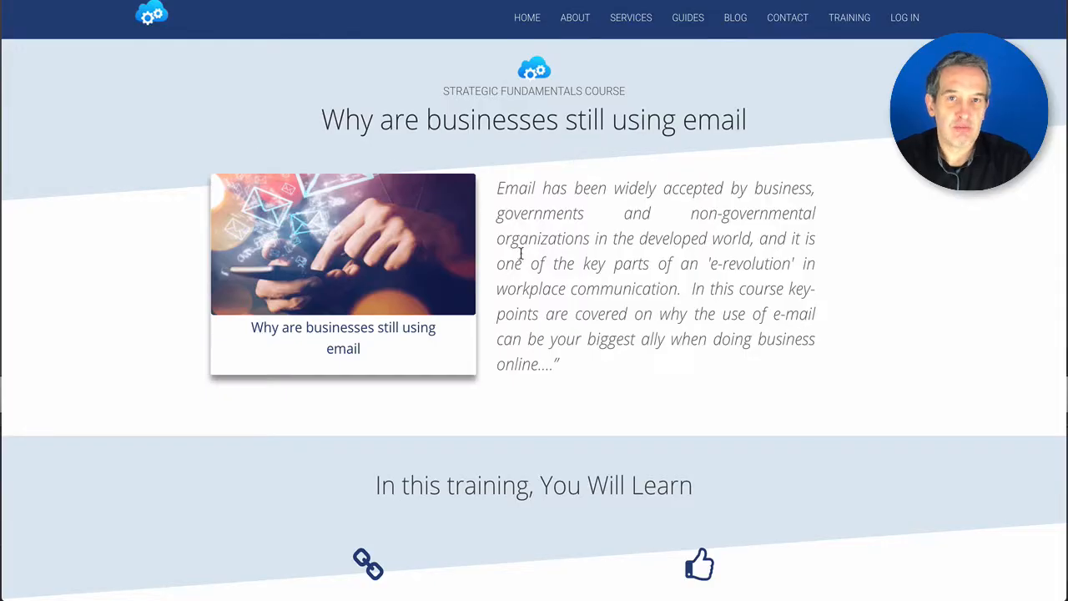
pyautogui.scroll(-1, 521, 253)
pyautogui.scroll(-8, 520, 255)
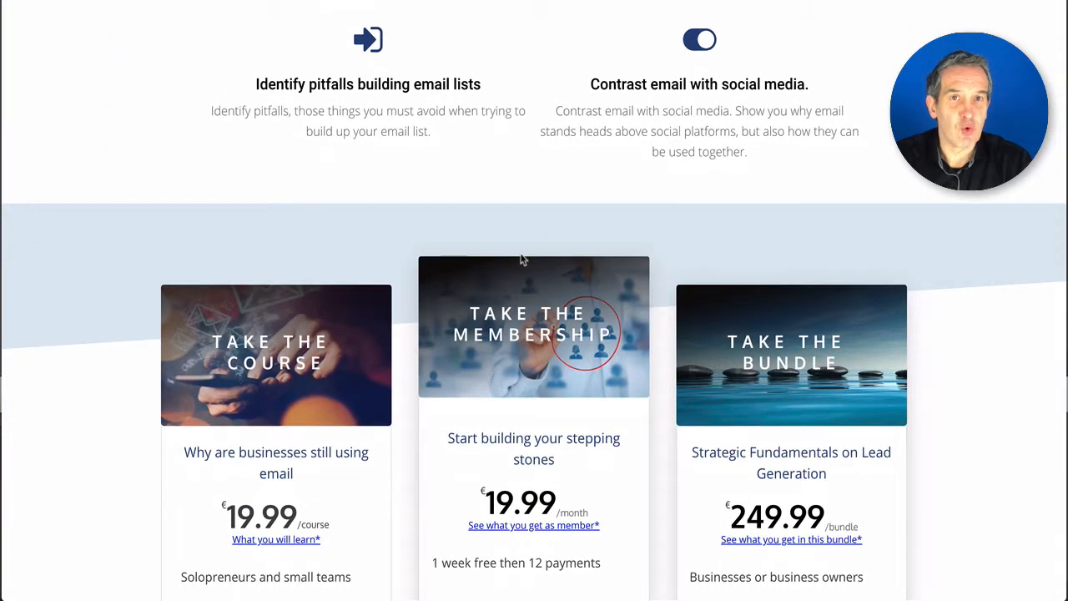
pyautogui.scroll(-3, 520, 252)
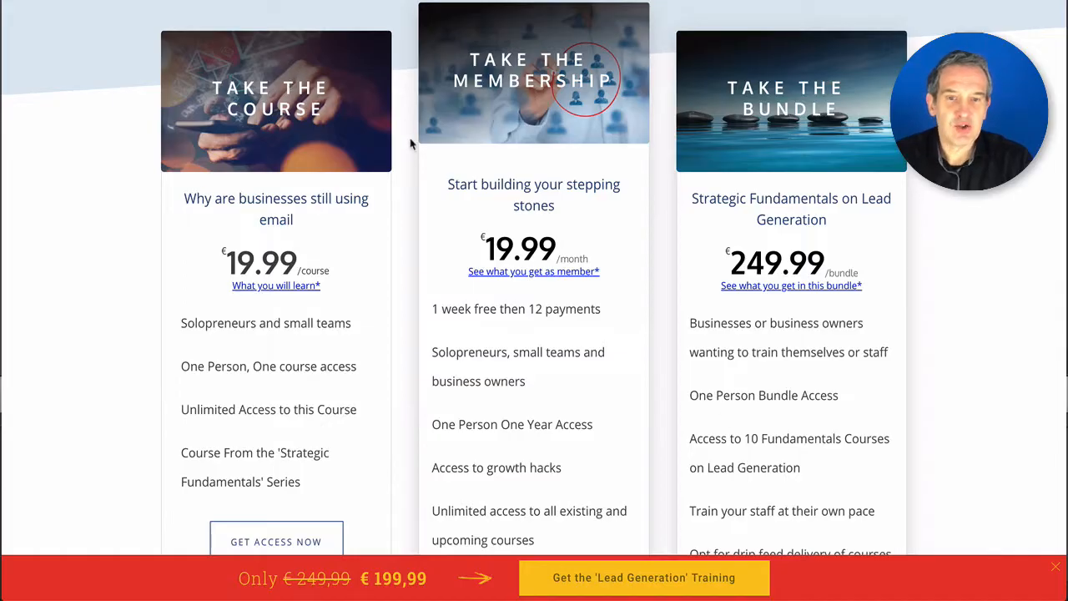
pyautogui.scroll(-2, 410, 155)
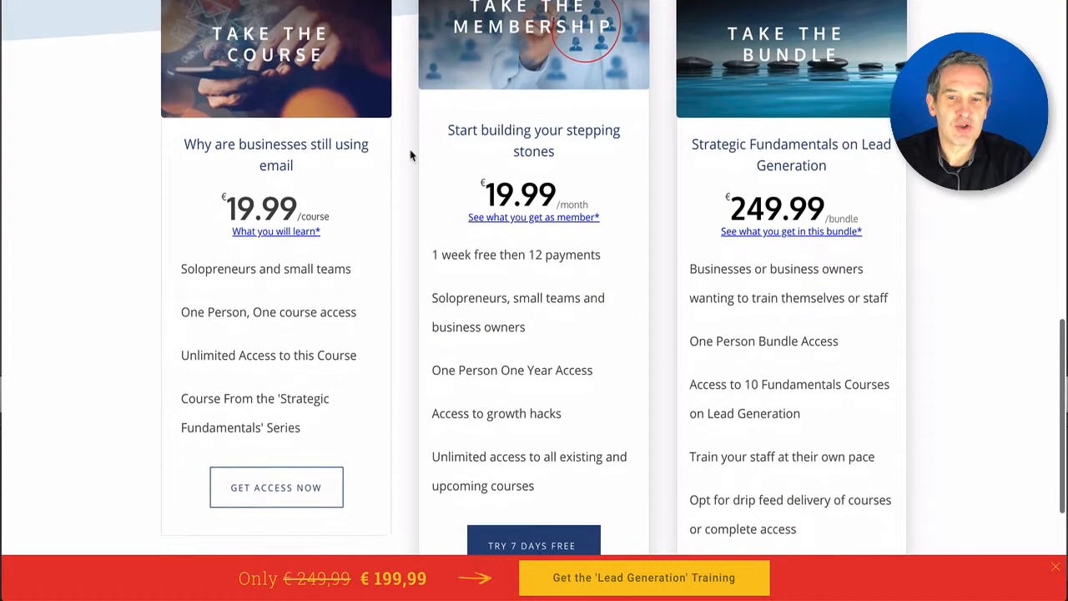
pyautogui.scroll(-2, 410, 155)
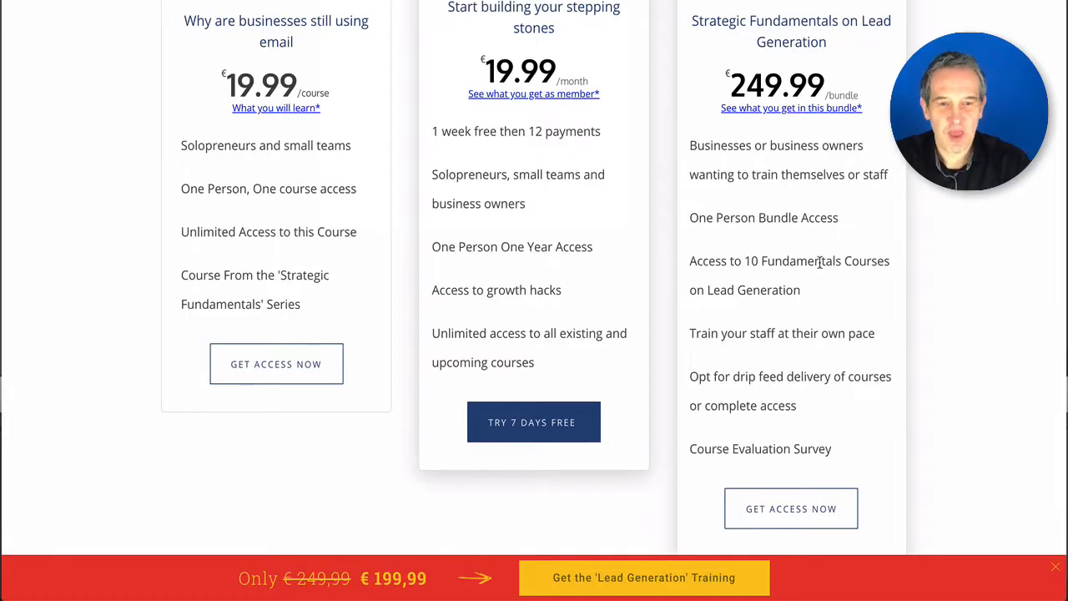
pyautogui.scroll(-1, 820, 262)
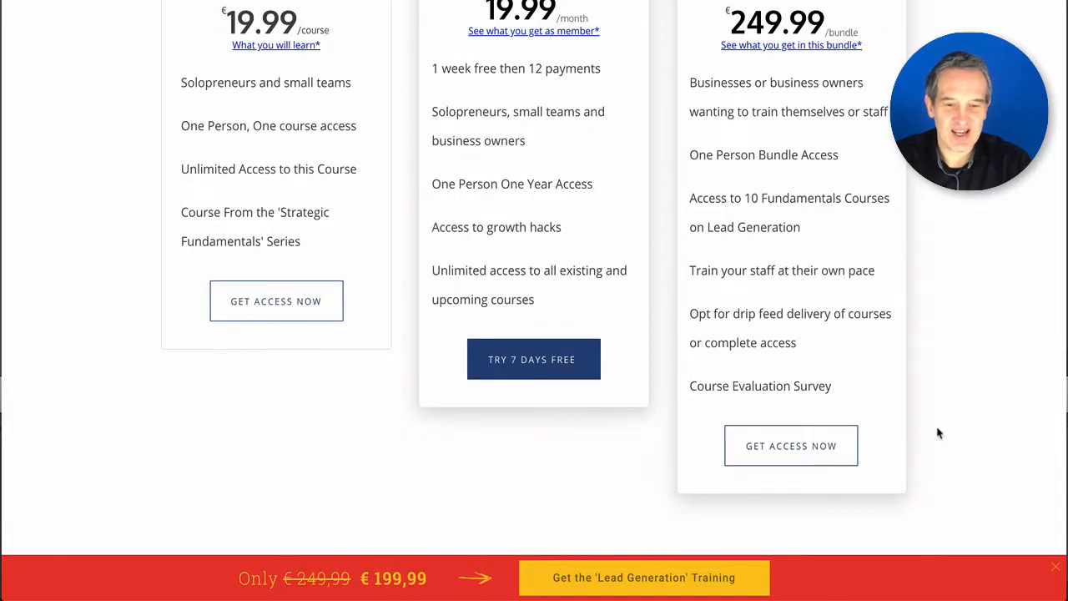
pyautogui.click(660, 579)
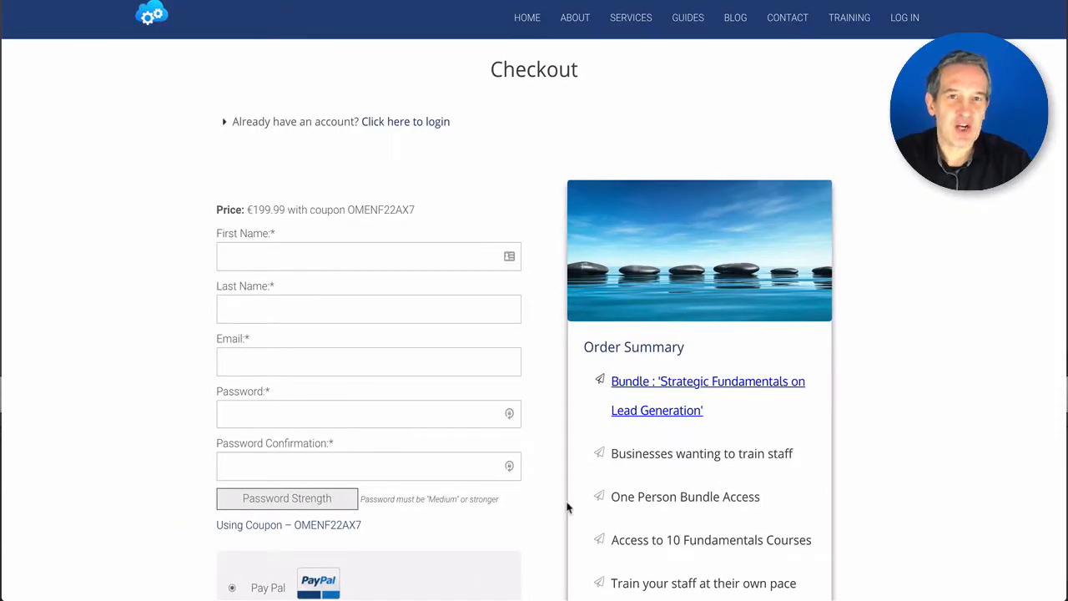
# - Enter the buyer's first name, last name and e-mail, and paste a strong password twice
pyautogui.scroll(-2, 551, 426)
pyautogui.click(383, 129)
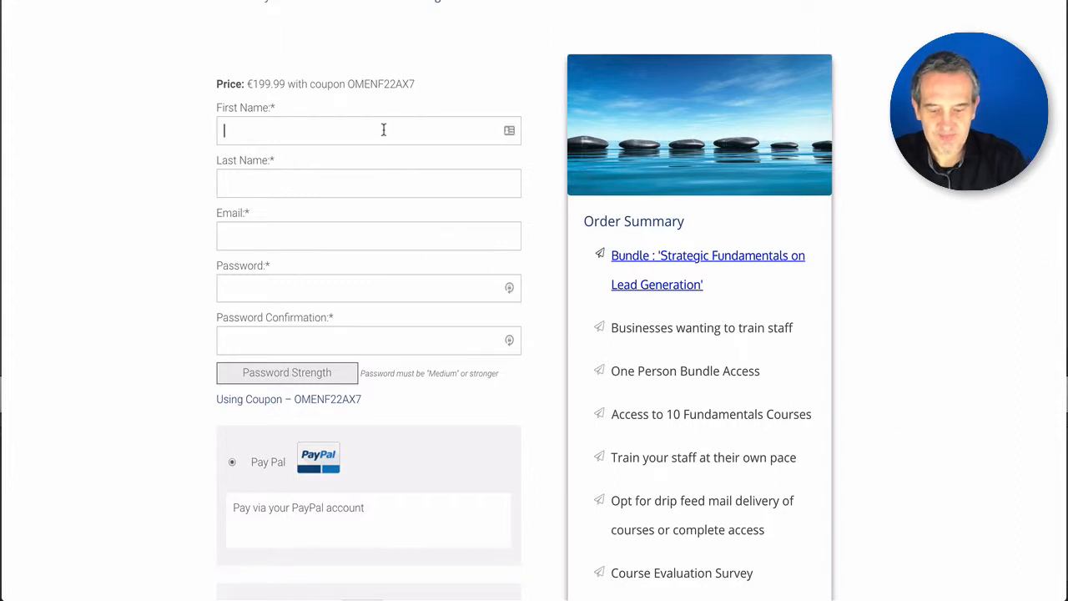
pyautogui.write('Anniea')
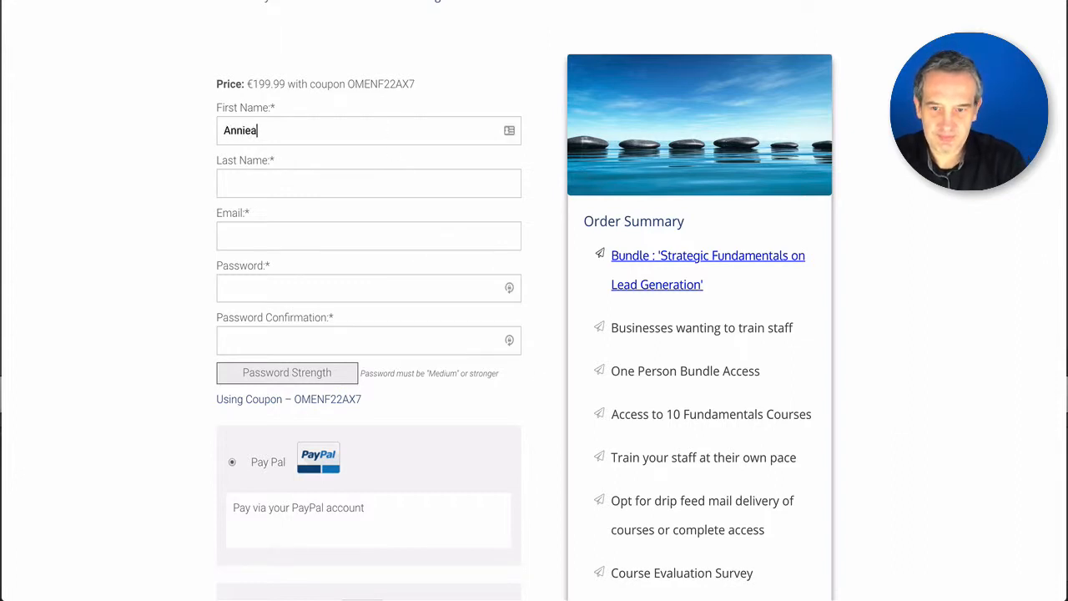
pyautogui.write('Do')
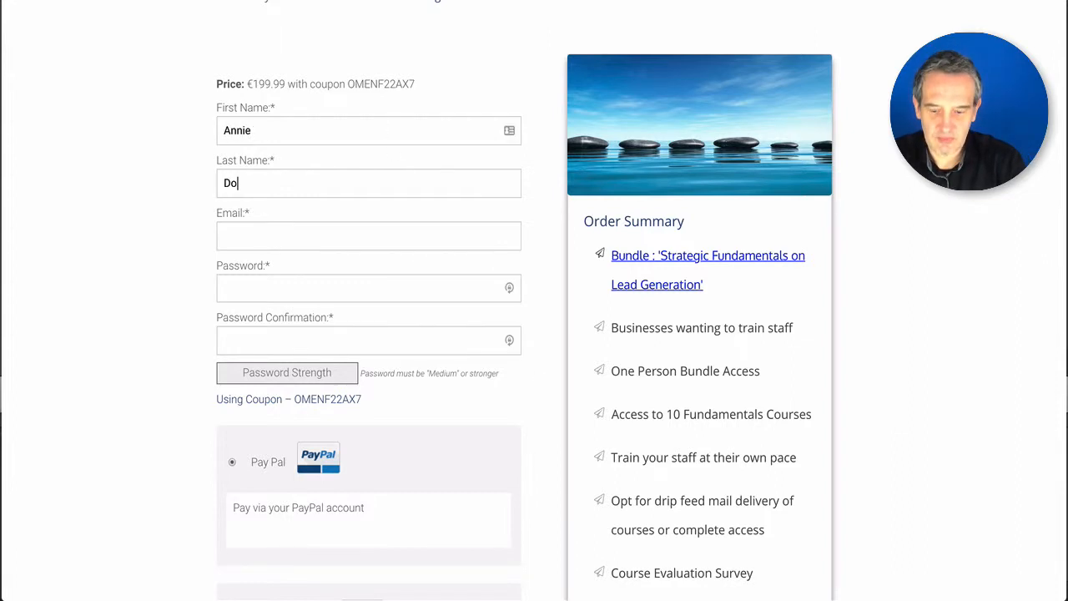
pyautogui.write('e')
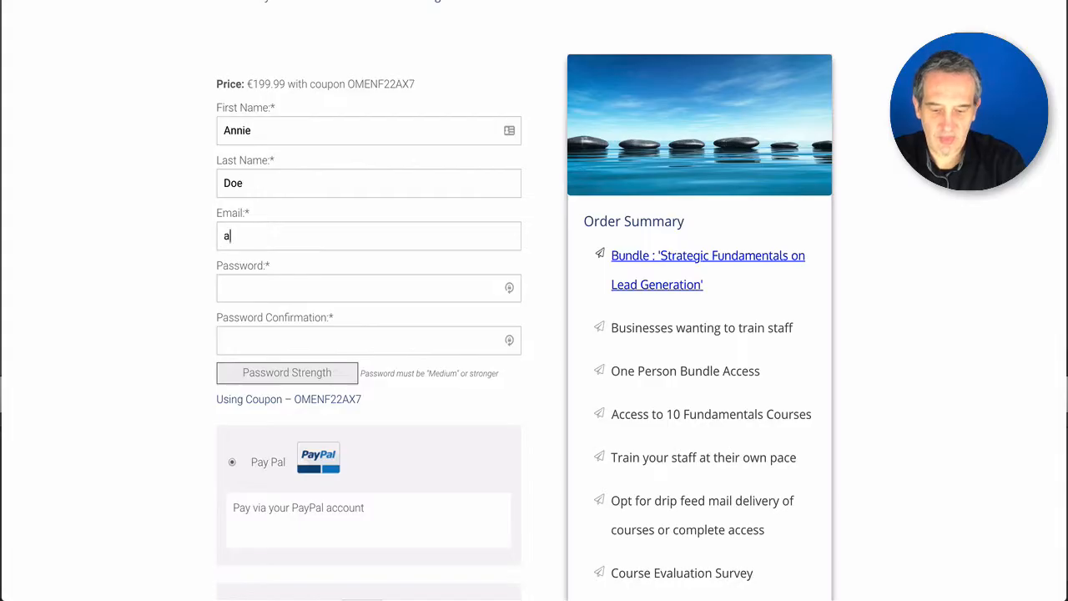
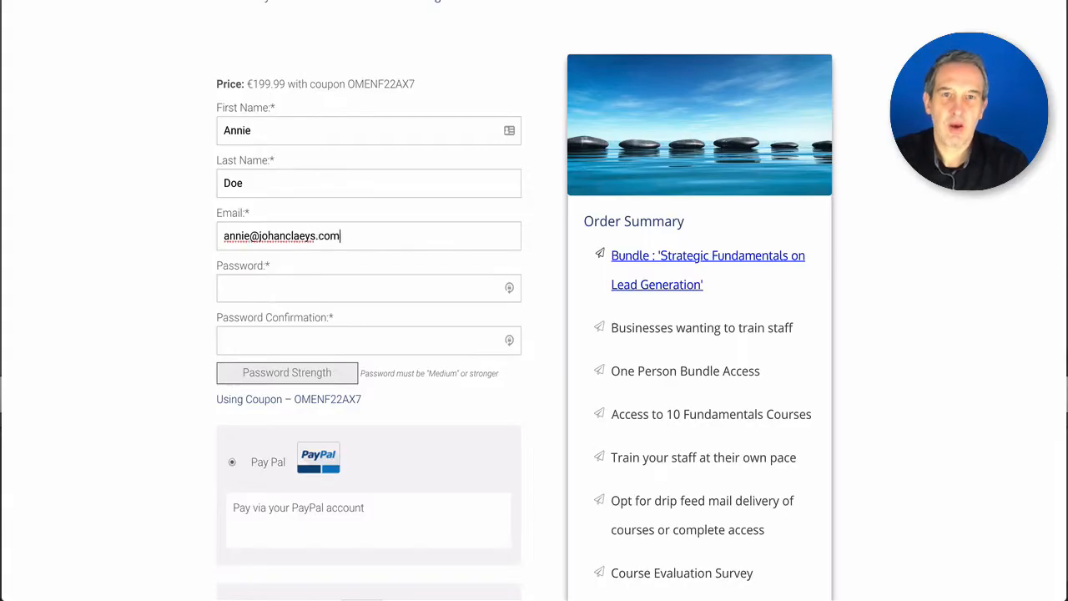
pyautogui.press('Tab')
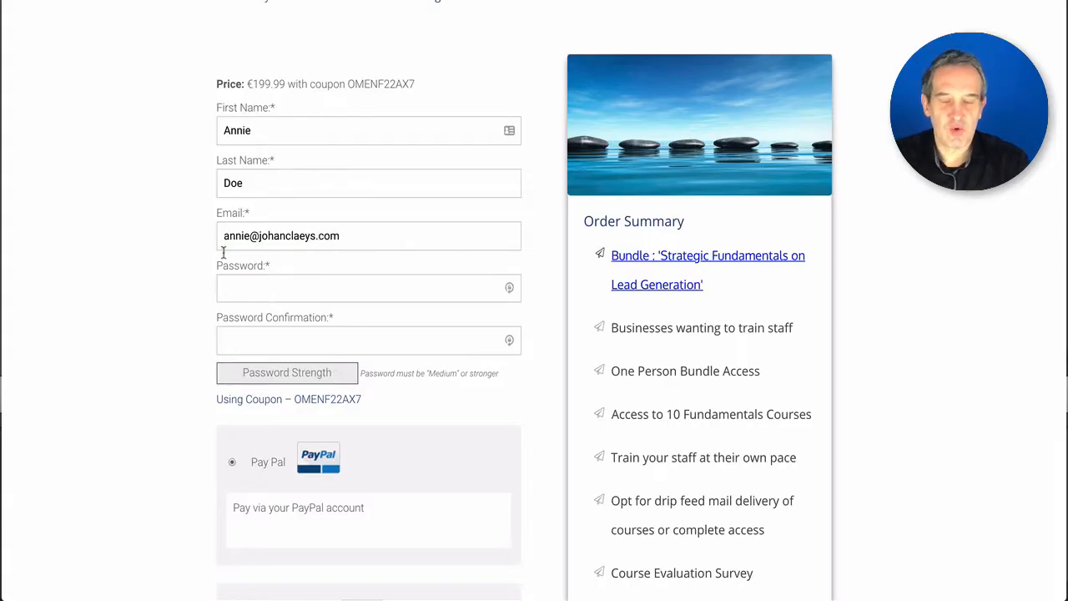
pyautogui.press('super+v')
pyautogui.press('Tab')
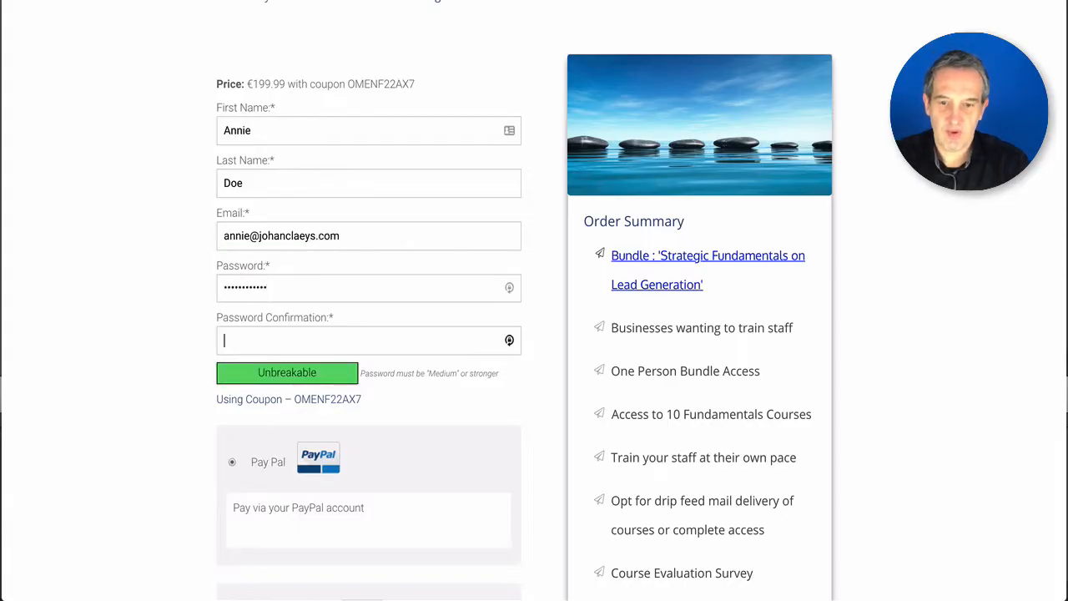
pyautogui.press('super+v')
# - Select Pay Per CreditCard as the payment method and accept the Terms of Service
pyautogui.scroll(-4, 257, 315)
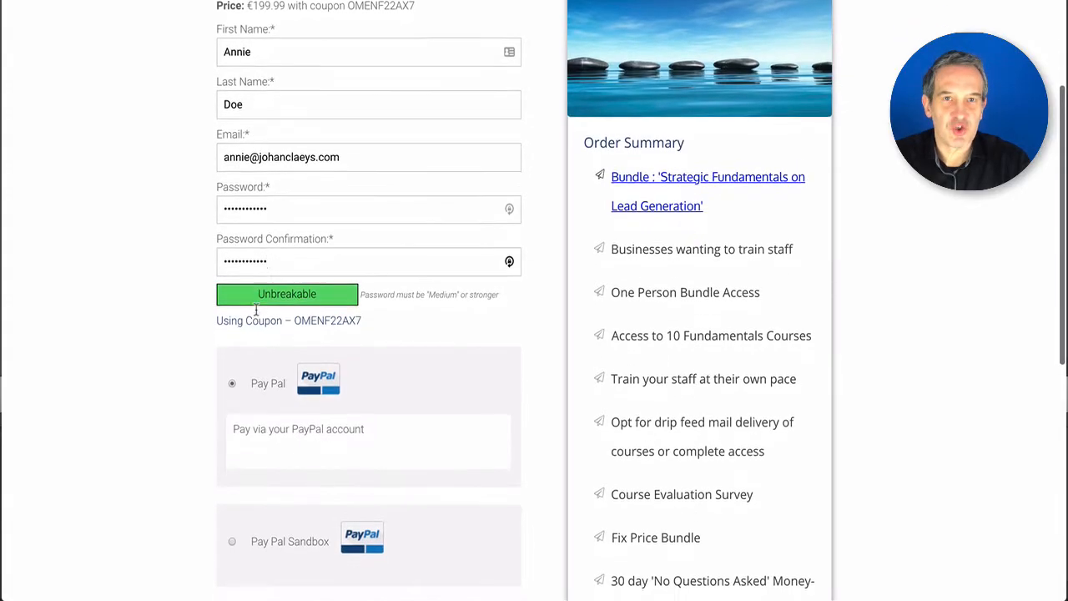
pyautogui.scroll(-1, 250, 304)
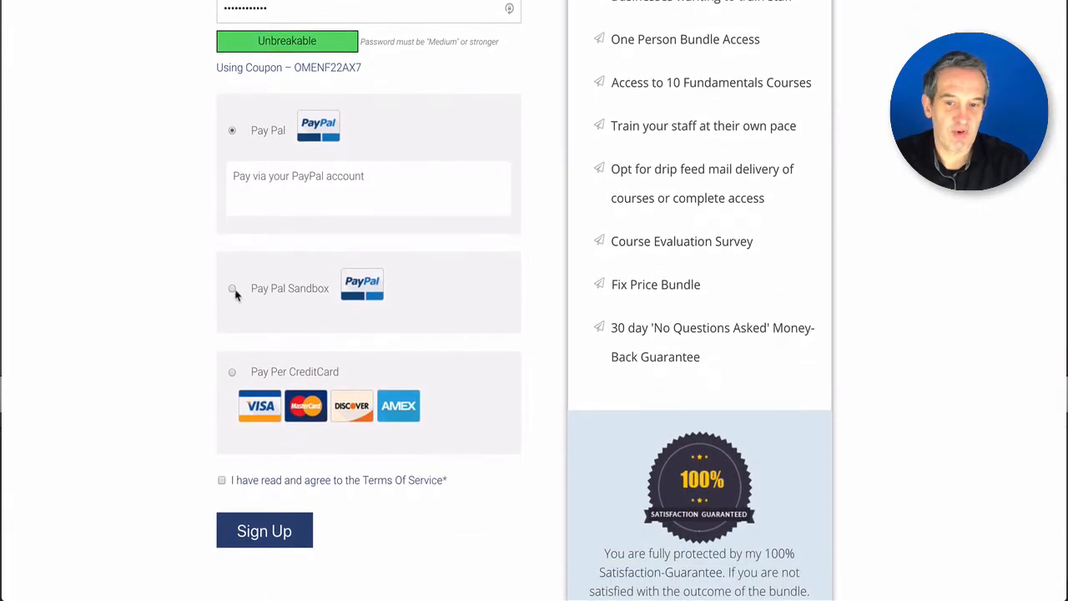
pyautogui.click(233, 290)
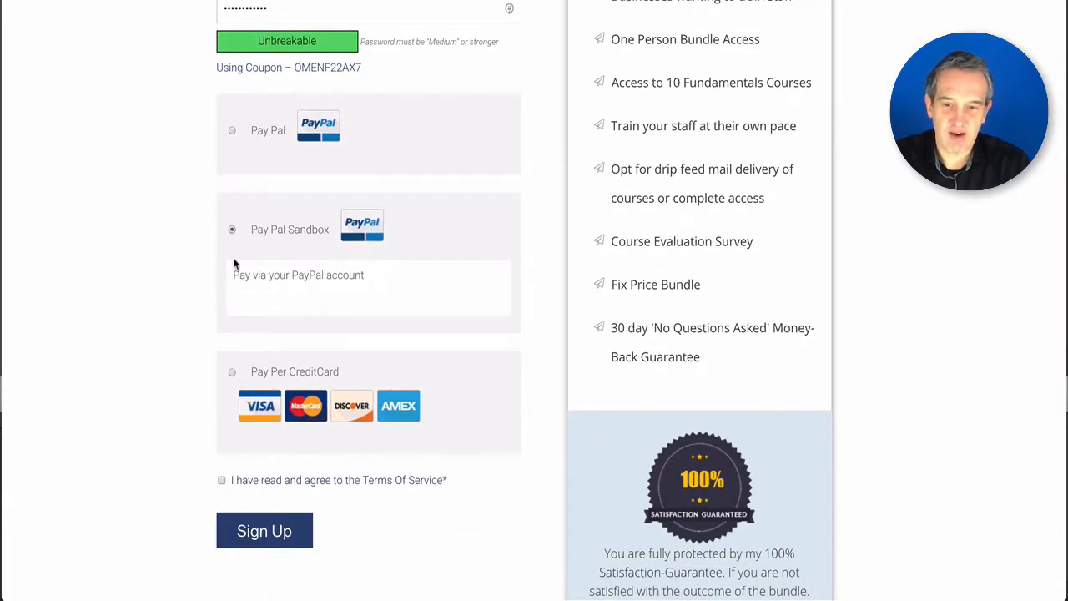
pyautogui.click(231, 372)
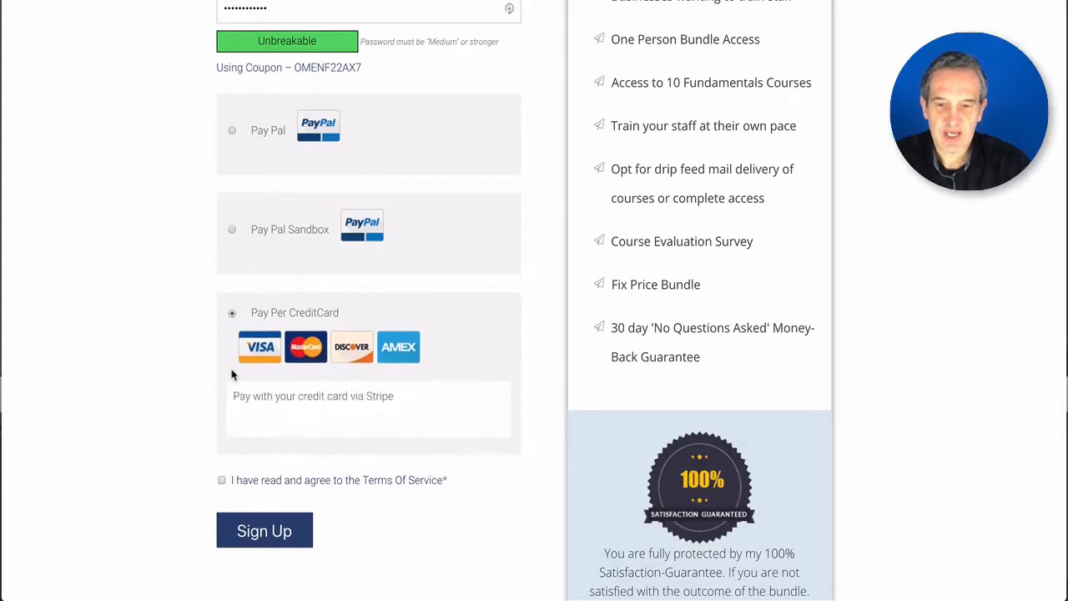
pyautogui.click(222, 481)
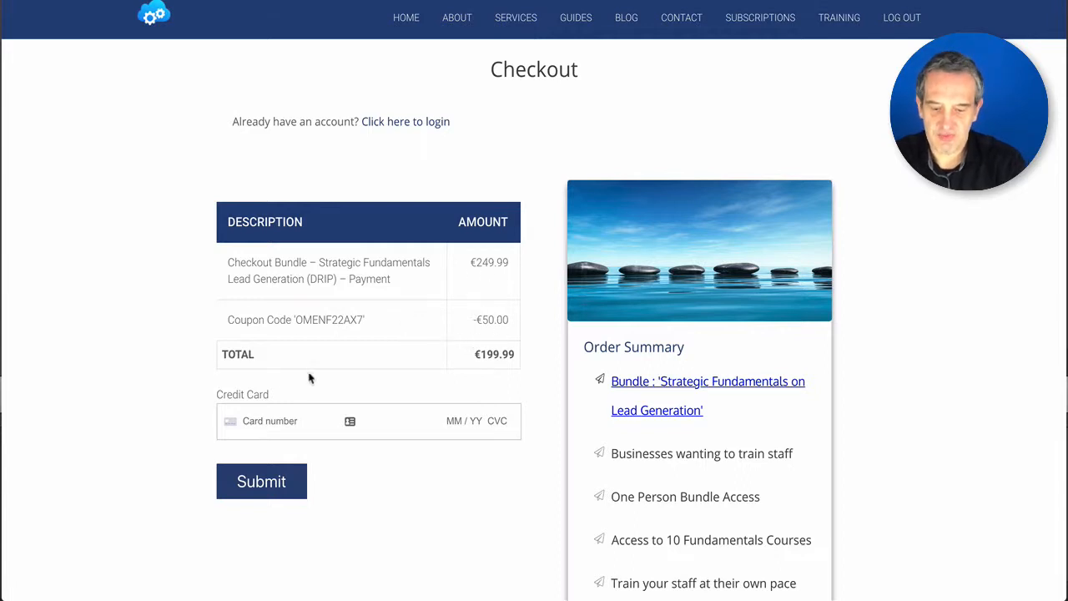
# - Enter the Stripe test card number, expiry, CVC and ZIP, then submit the €199.99 payment
pyautogui.click(268, 422)
pyautogui.write('42')
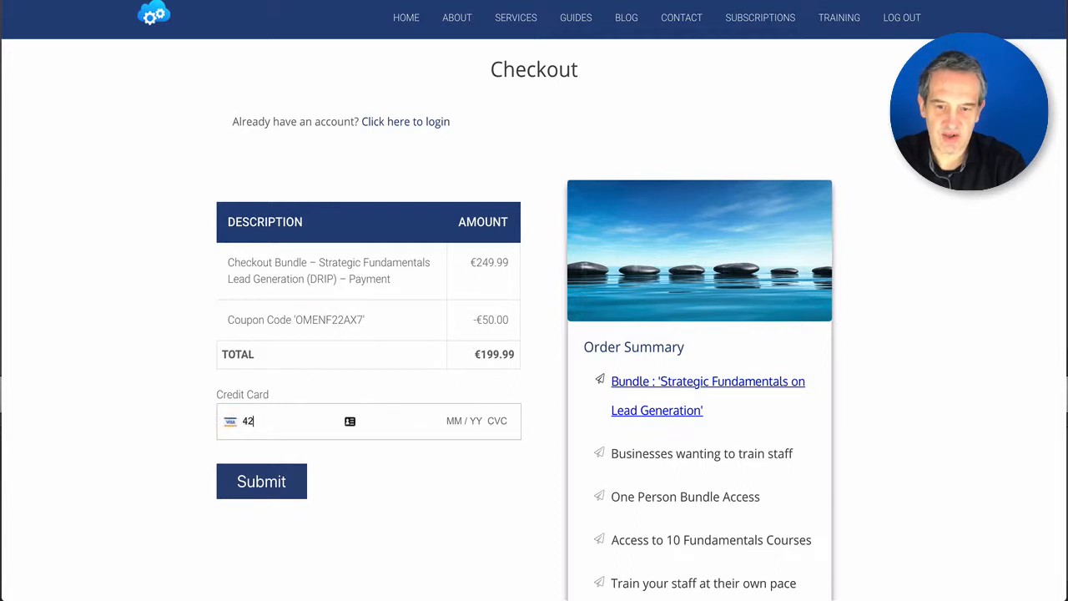
pyautogui.write('42 4242 4242 4242 4242 42')
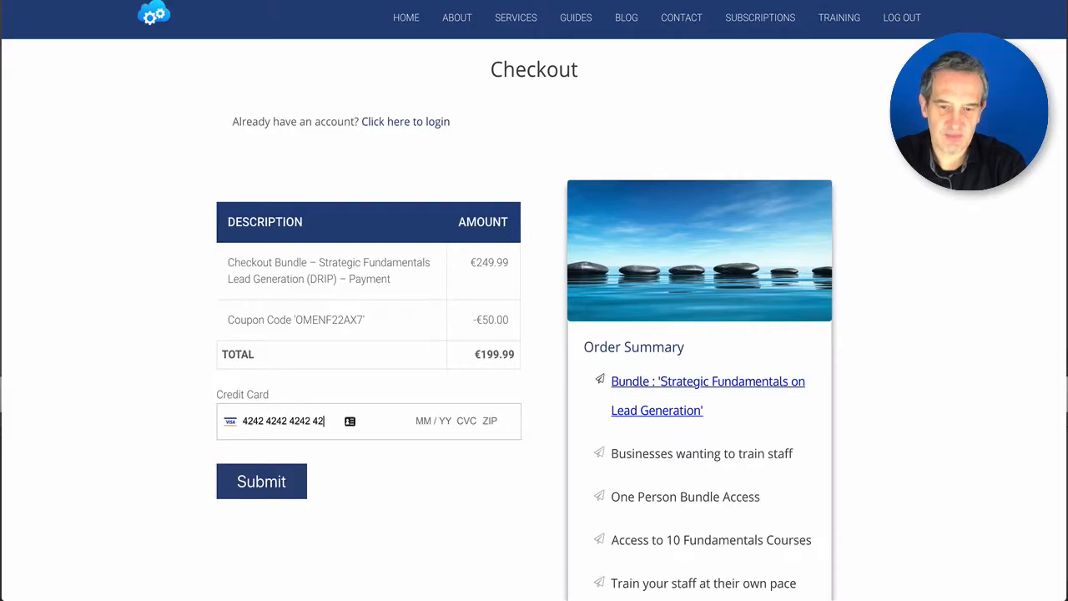
pyautogui.write('04 / 22 ')
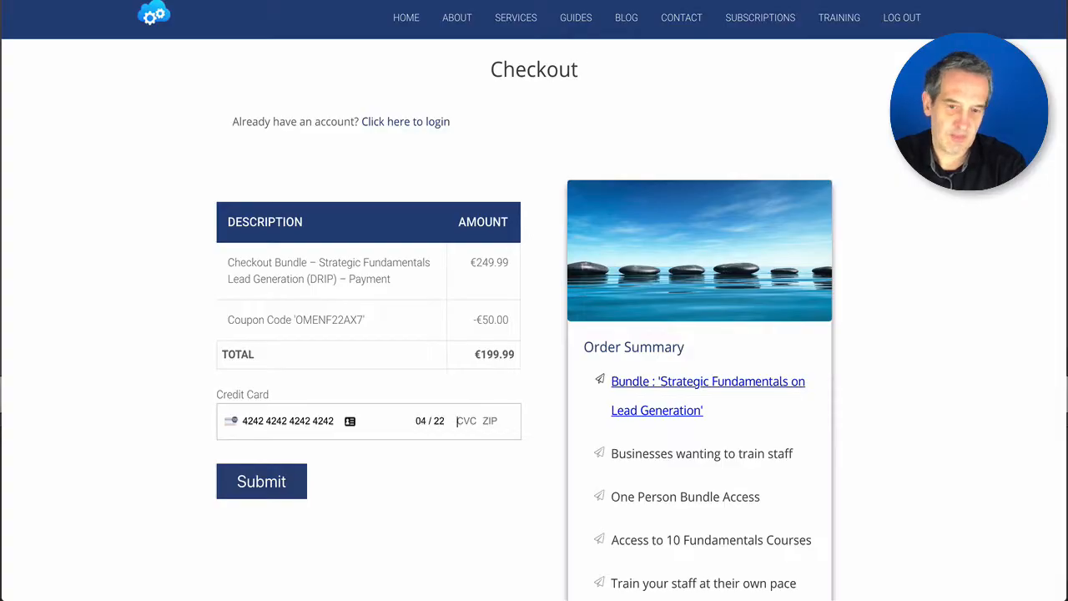
pyautogui.write('123 455')
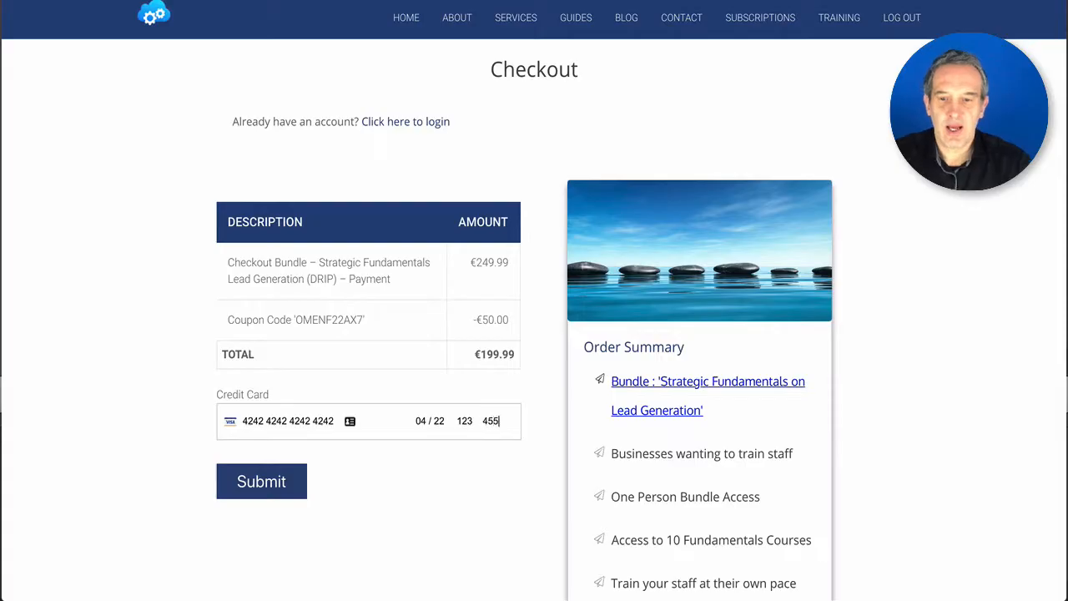
pyautogui.write('55')
pyautogui.click(261, 481)
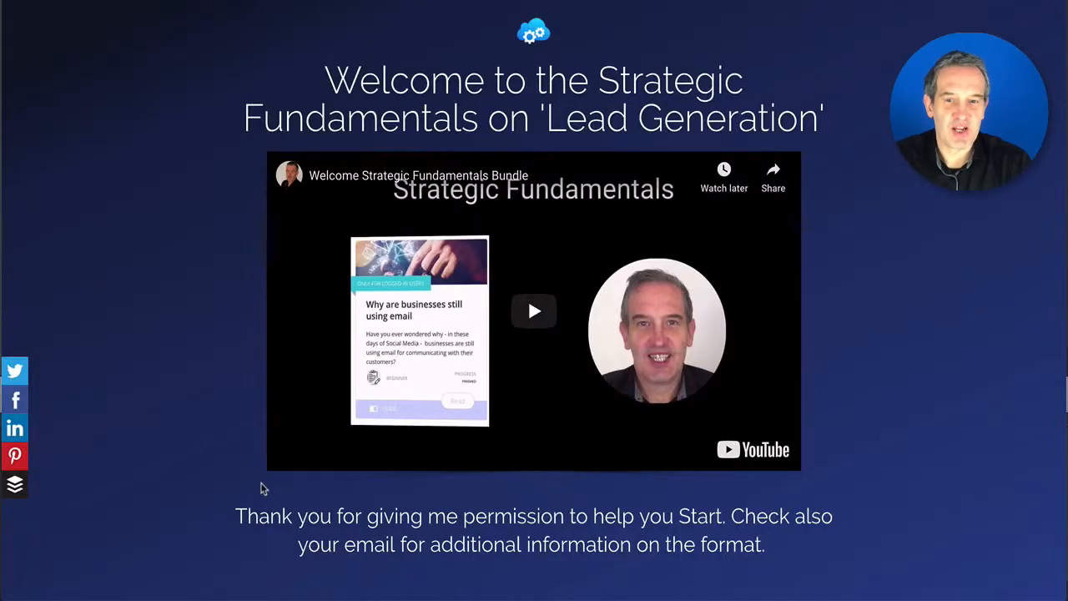
pyautogui.scroll(-3, 292, 480)
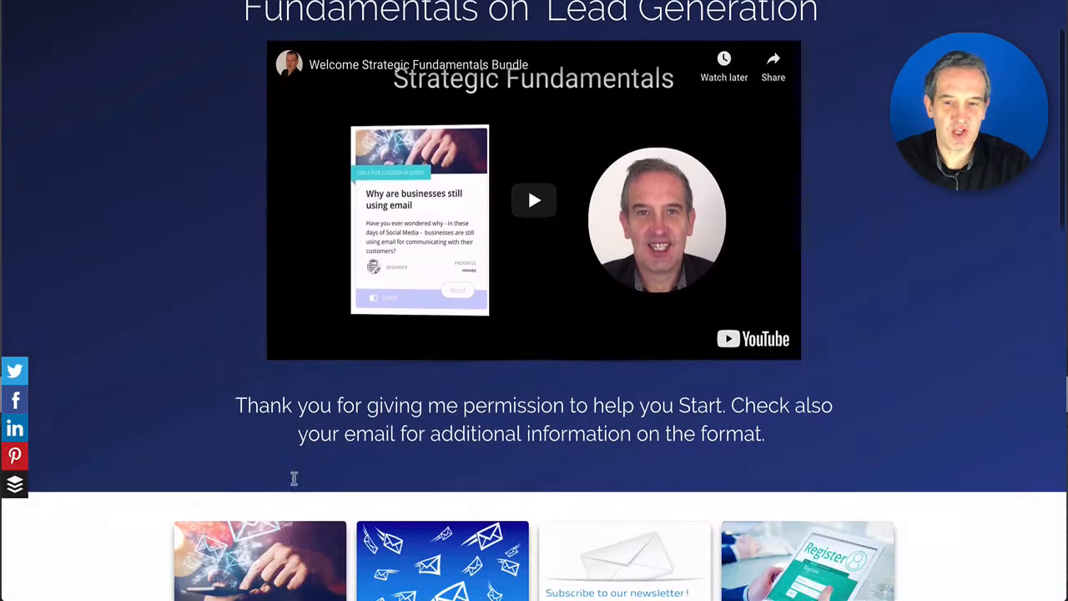
pyautogui.scroll(-5, 294, 482)
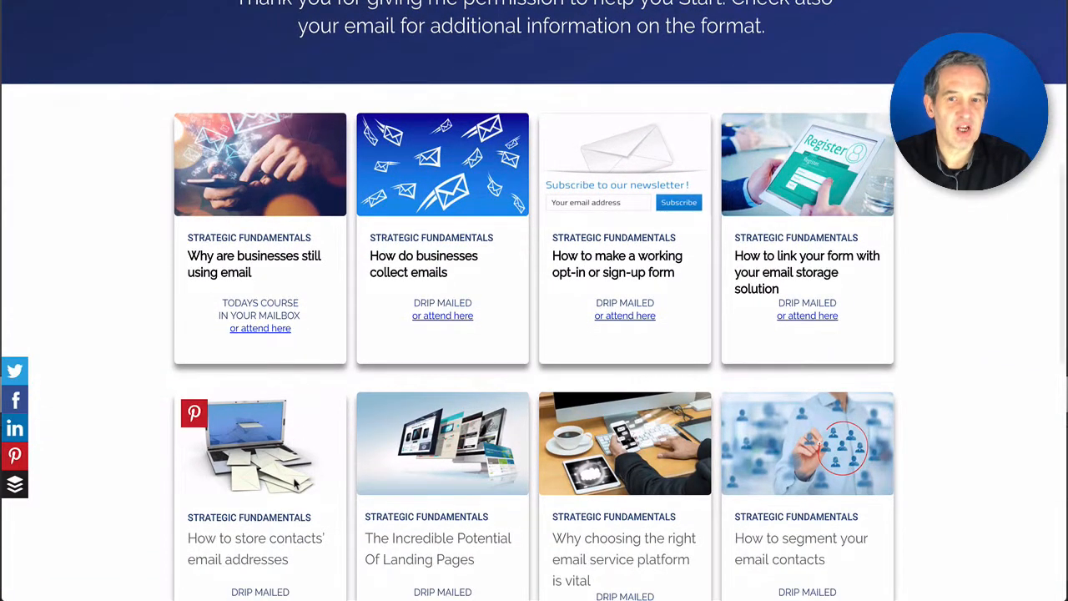
pyautogui.scroll(-1, 294, 482)
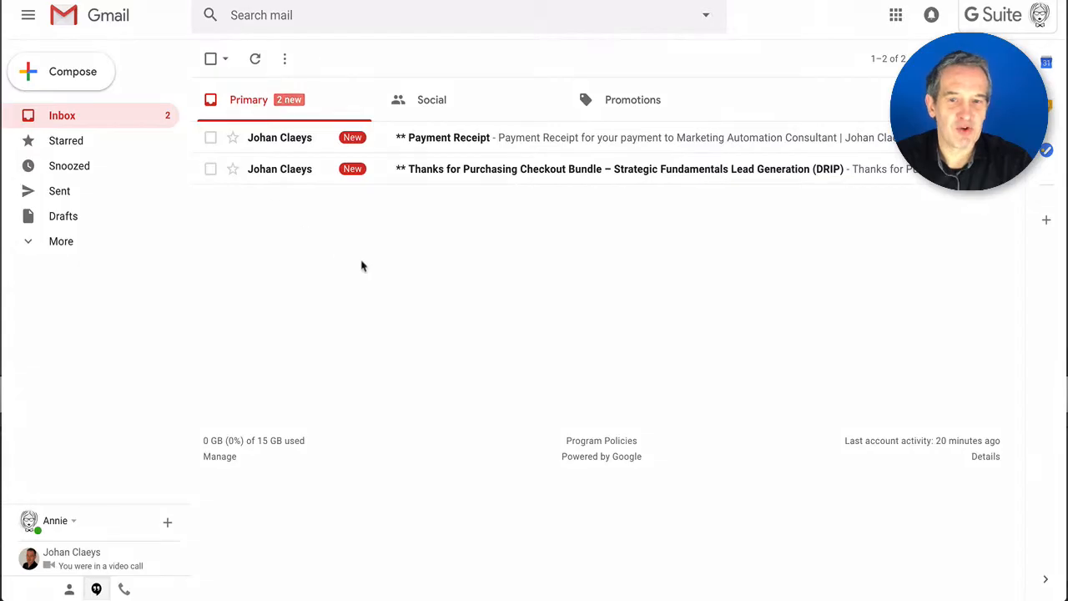
# - Open the 'Thanks for Purchasing Checkout Bundle' email and scroll to the login details
pyautogui.click(496, 168)
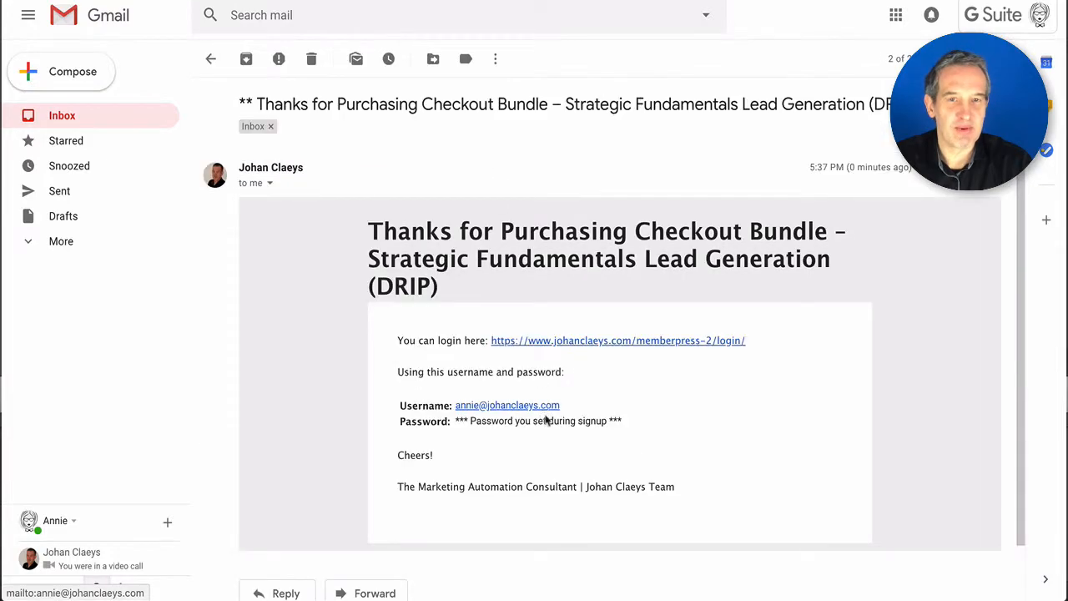
pyautogui.scroll(-2, 546, 421)
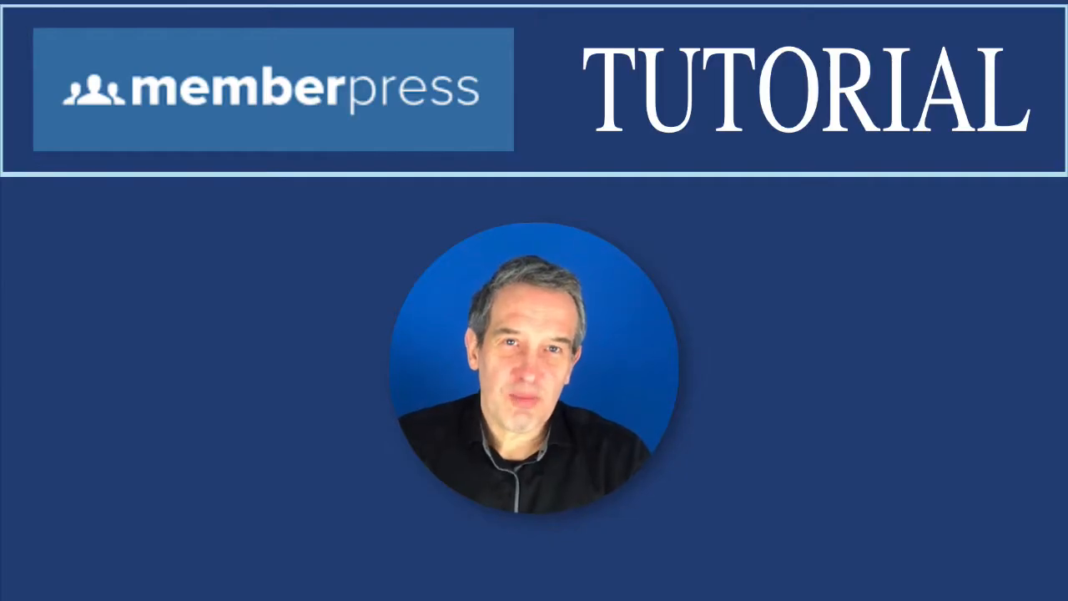